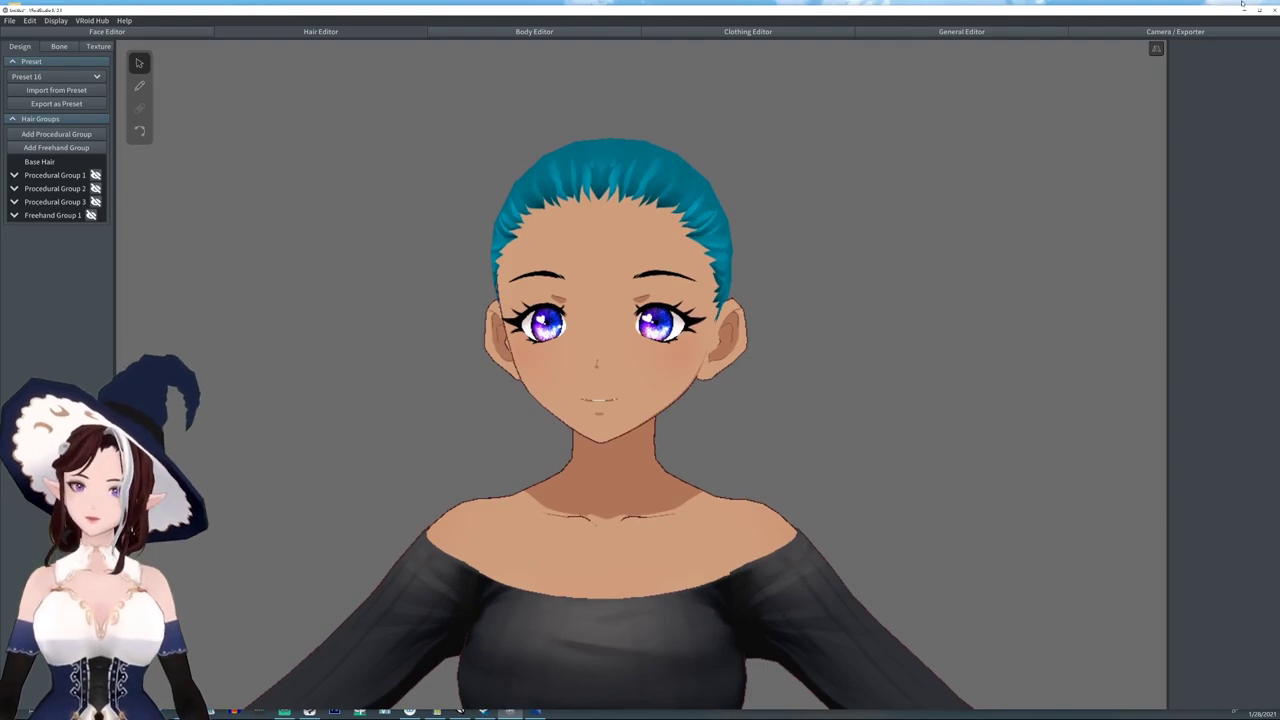
- Inspect the avatar's full outfit and its bare base hair from the front and sides, ending close to the face
left_click(1260, 10)
right_click_drag(838, 392, 888, 408)
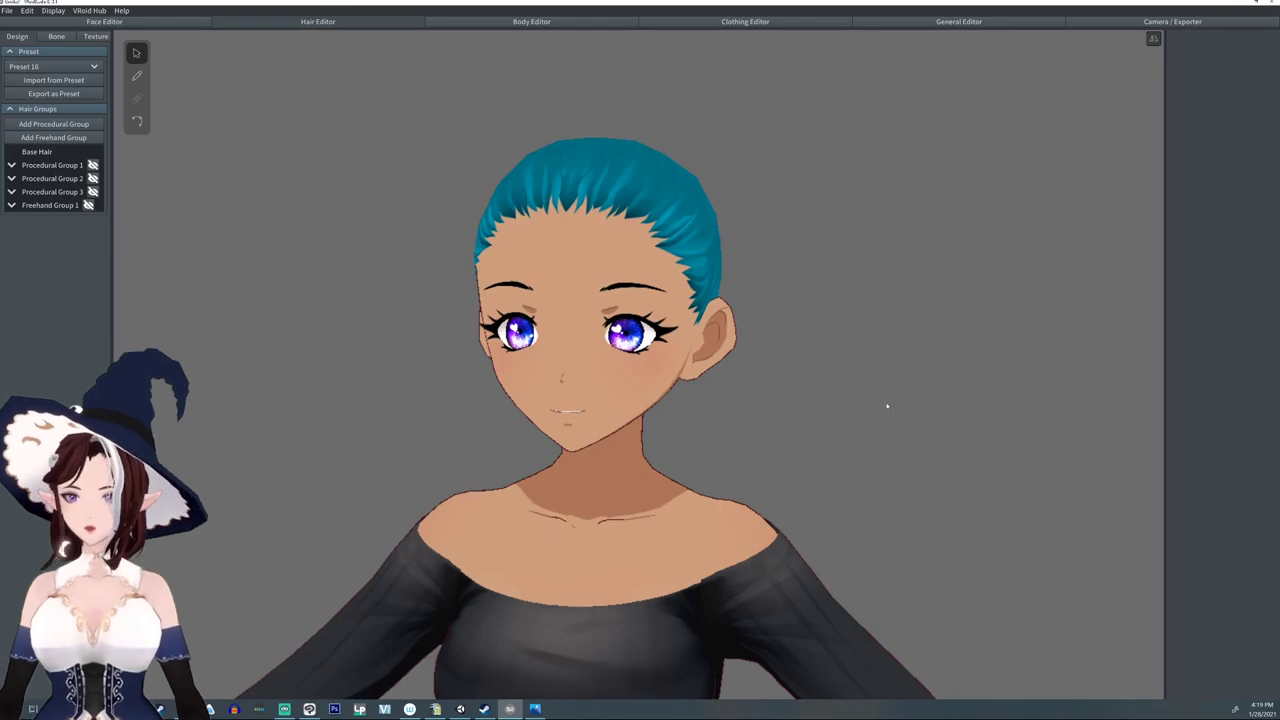
right_click_drag(887, 406, 691, 514)
middle_click_drag(691, 514, 690, 476)
scroll(690, 476, "down", 2)
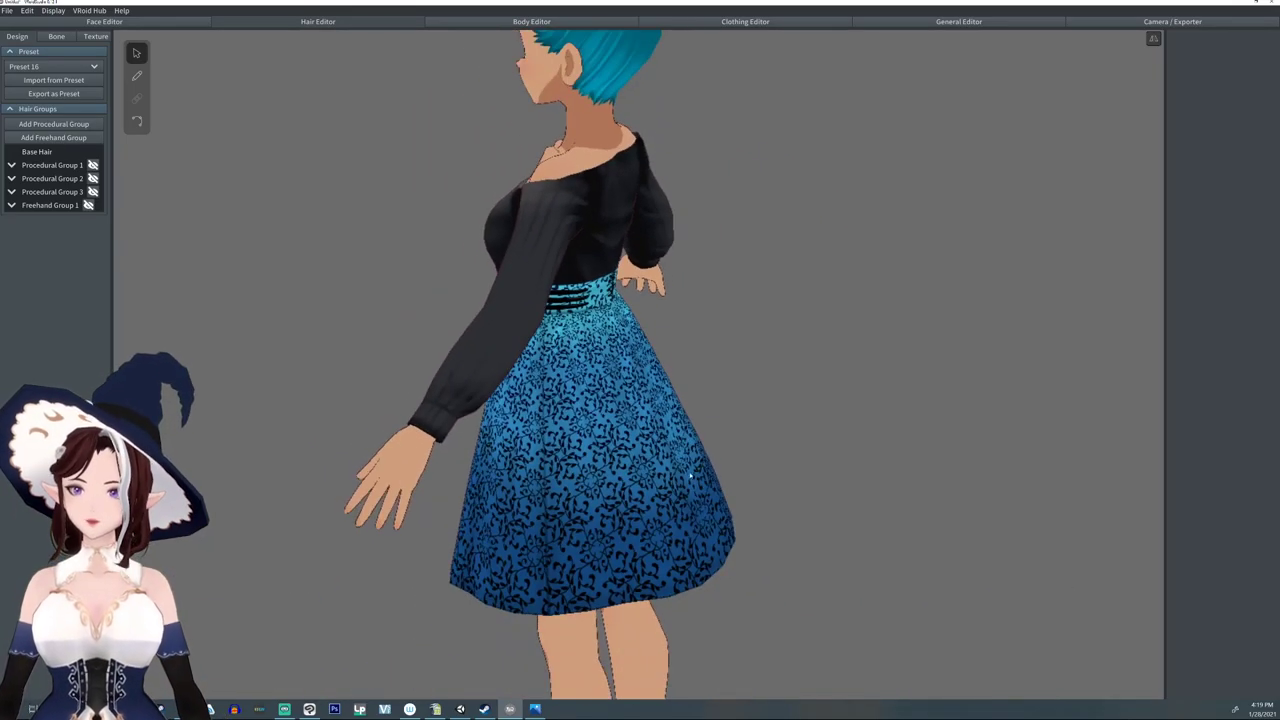
right_click_drag(690, 476, 723, 463)
middle_click_drag(723, 463, 686, 533)
scroll(724, 474, "down", 4)
scroll(687, 533, "up", 5)
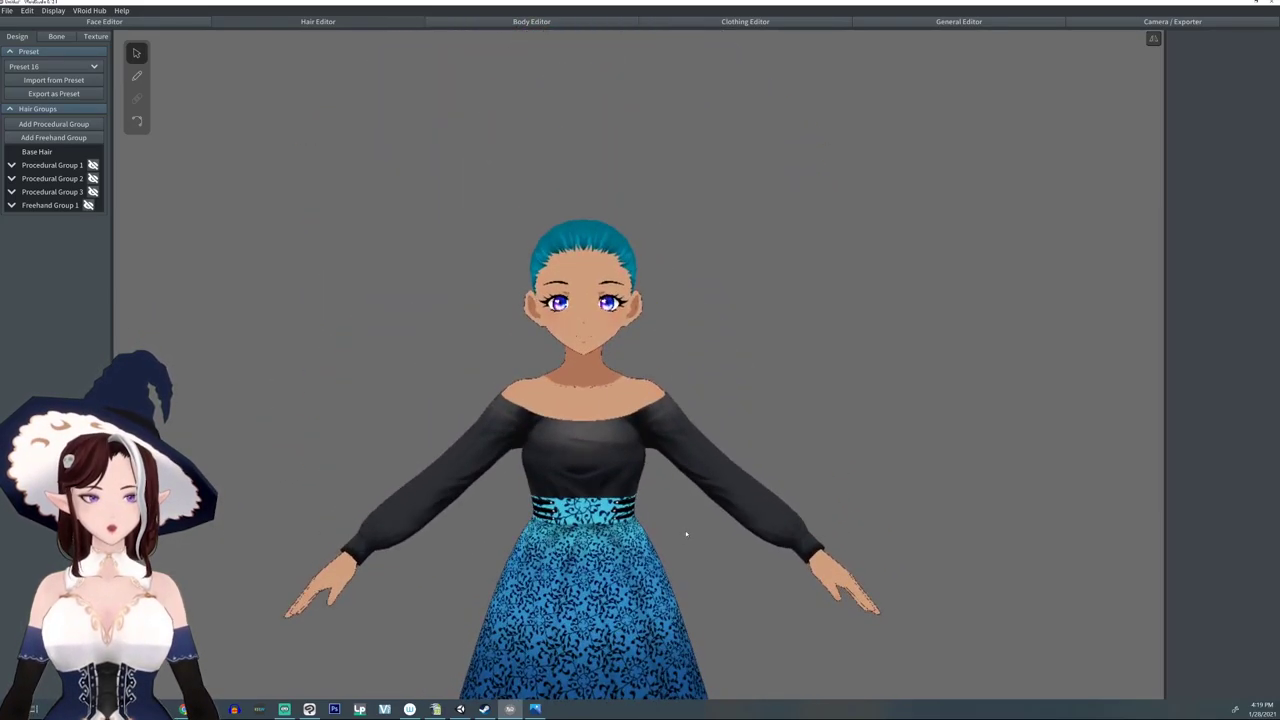
scroll(687, 533, "up", 3)
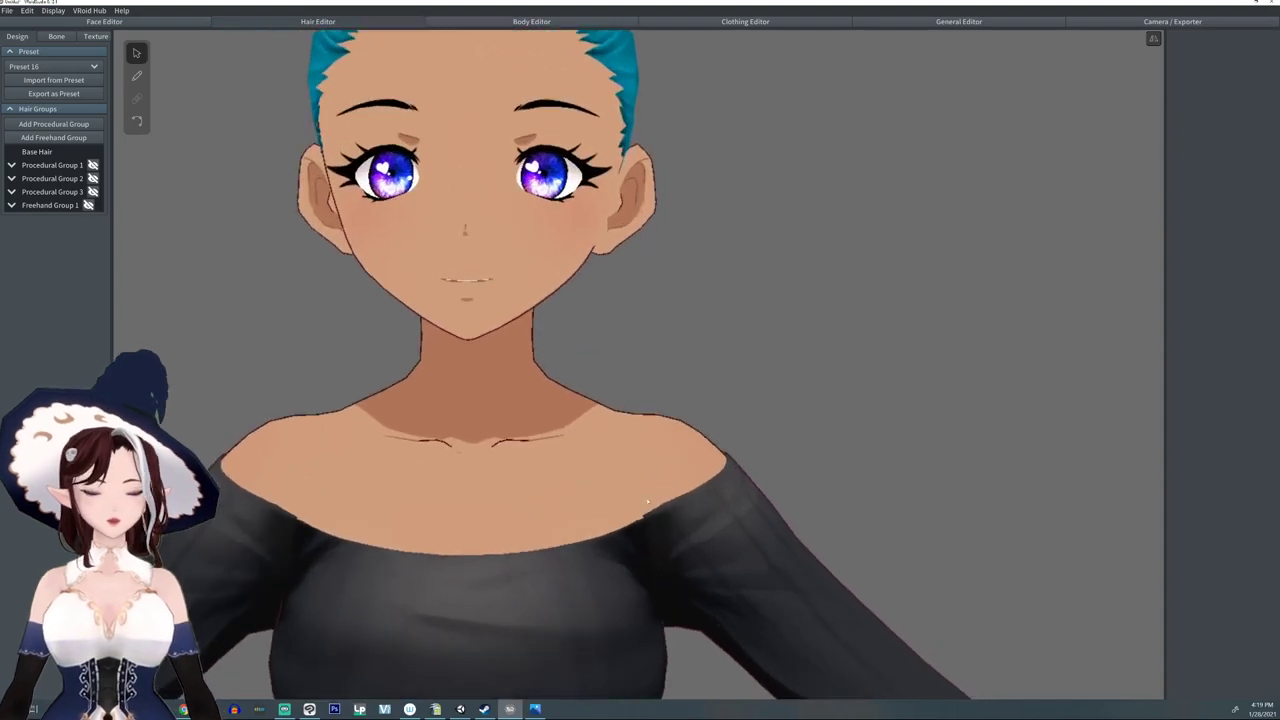
scroll(615, 464, "up", 2)
scroll(615, 464, "down", 3)
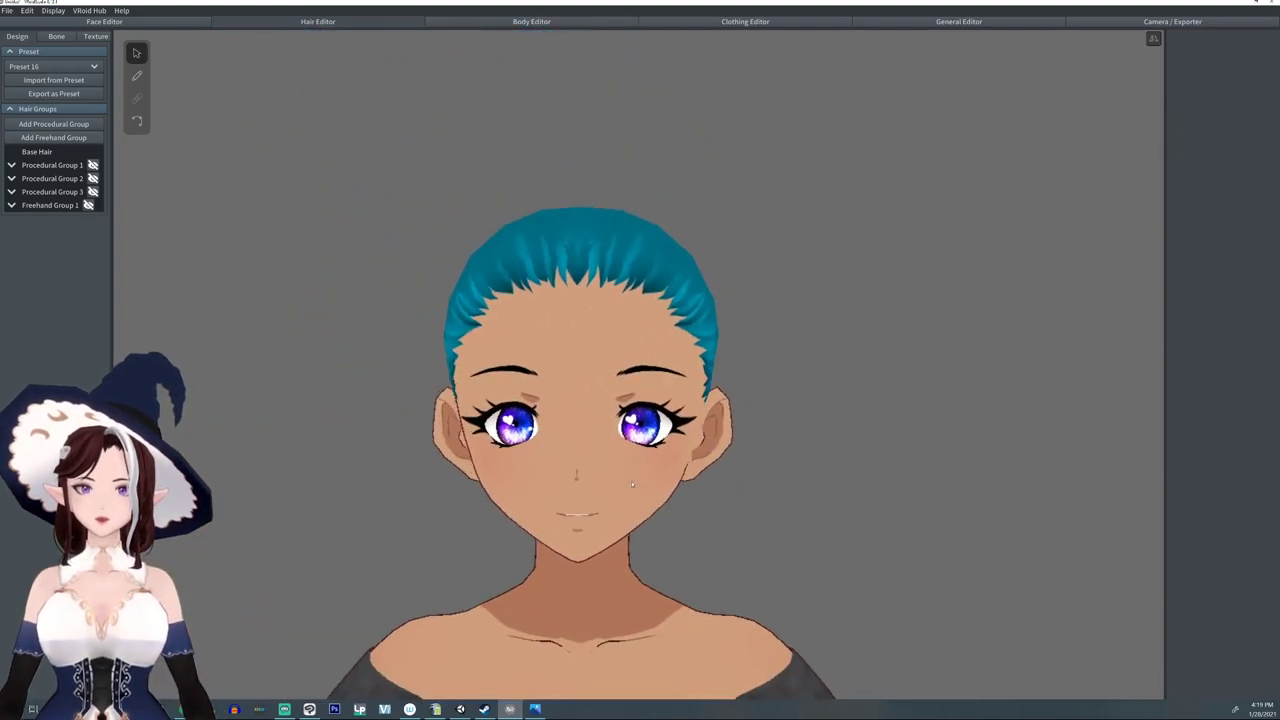
scroll(635, 486, "up", 2)
middle_click_drag(638, 487, 634, 466)
right_click_drag(634, 466, 626, 469)
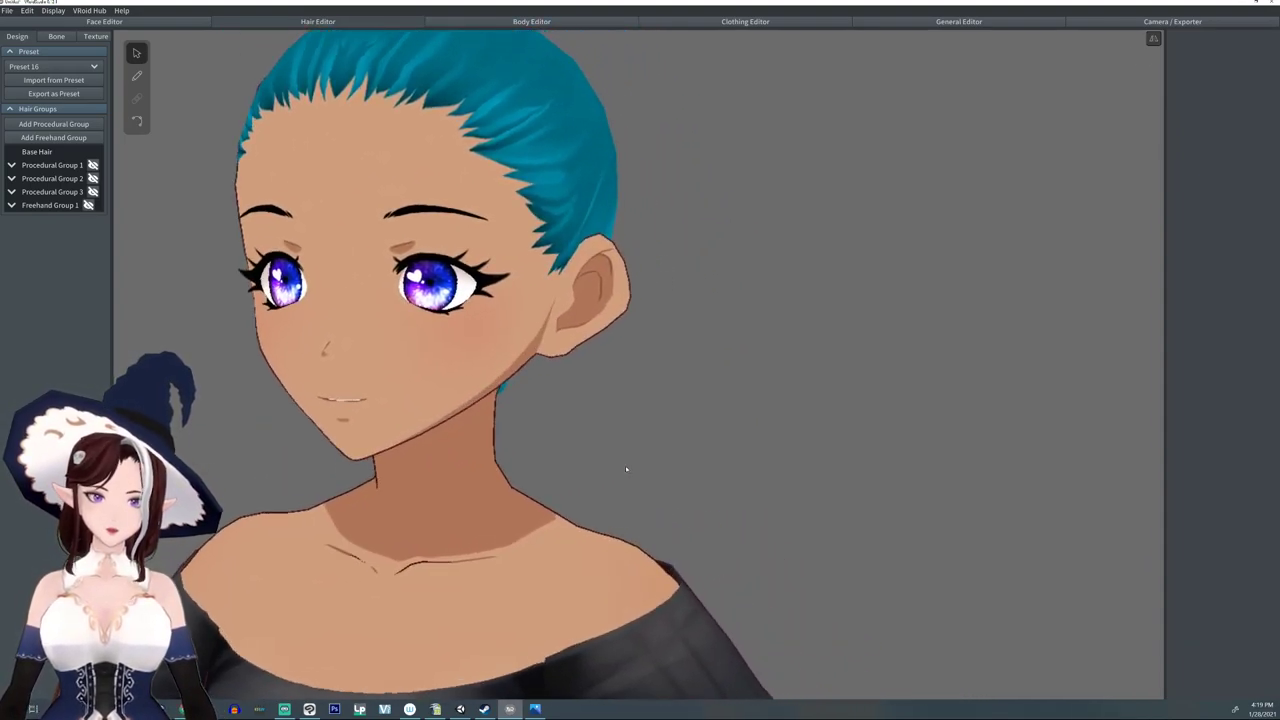
scroll(578, 438, "up", 2)
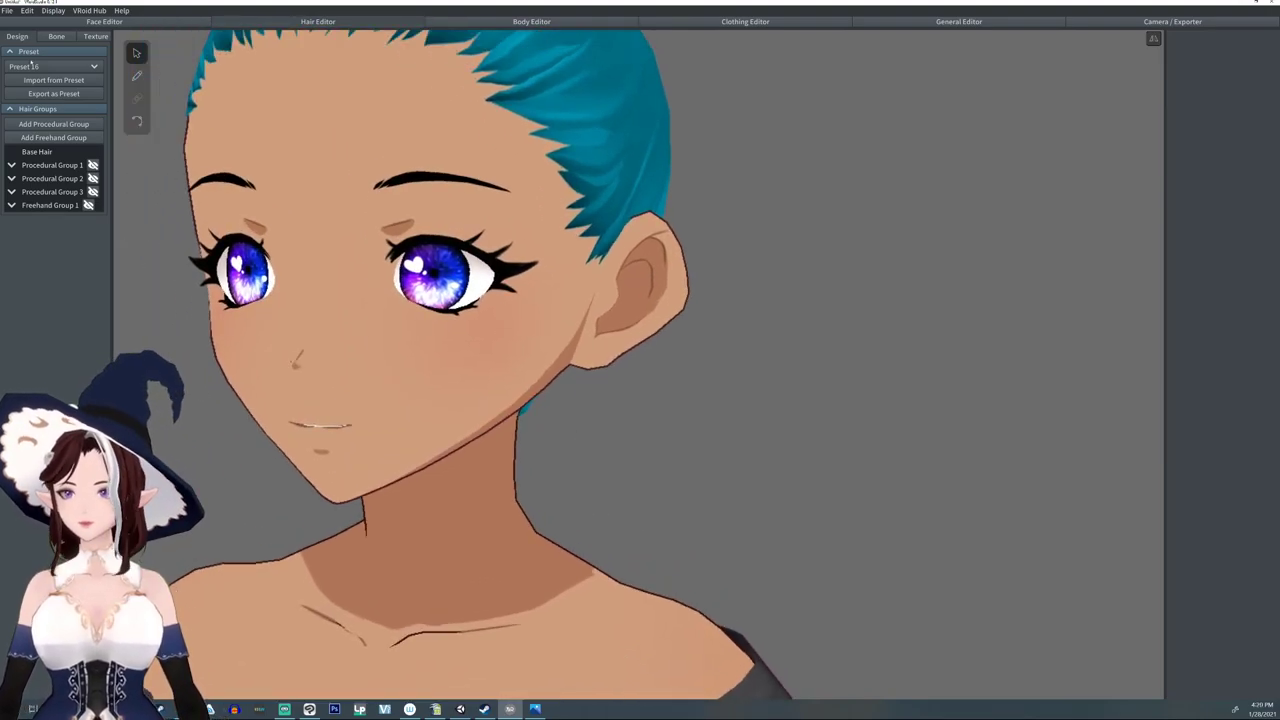
- Add a new freehand hair group and set its guide's Conformity (X) to 0.000
left_click(36, 152)
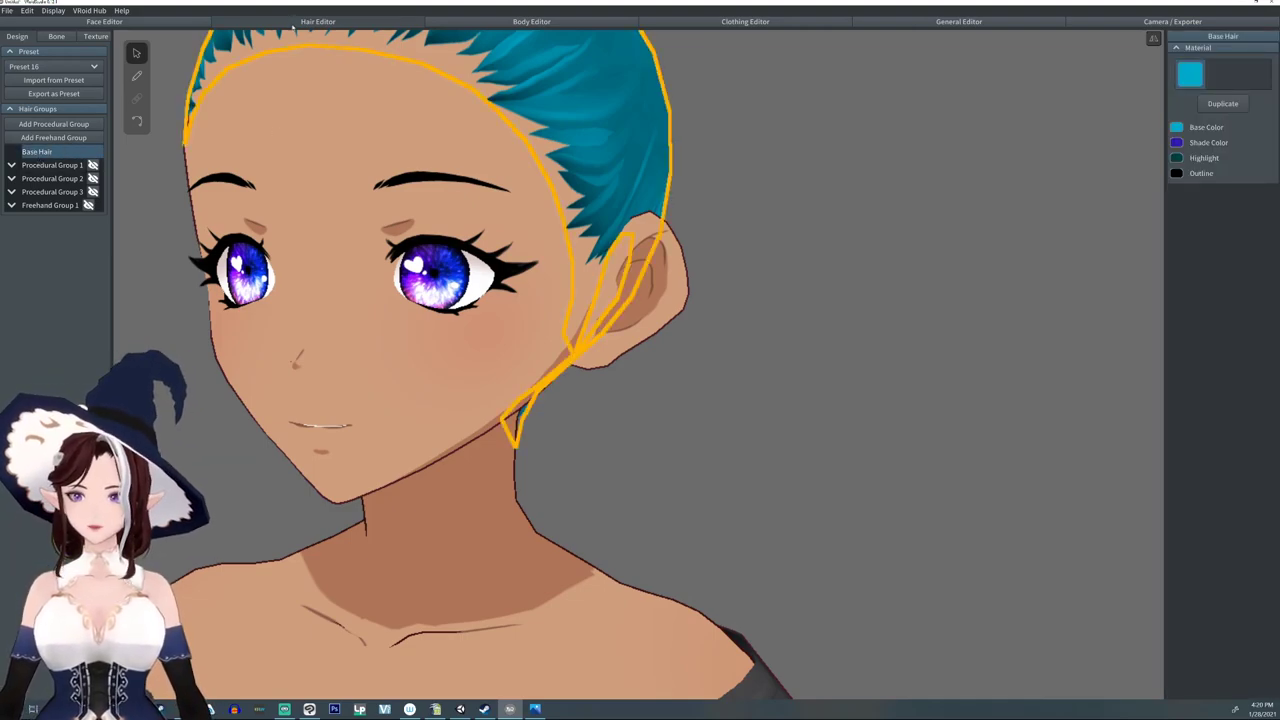
middle_click_drag(500, 188, 503, 189)
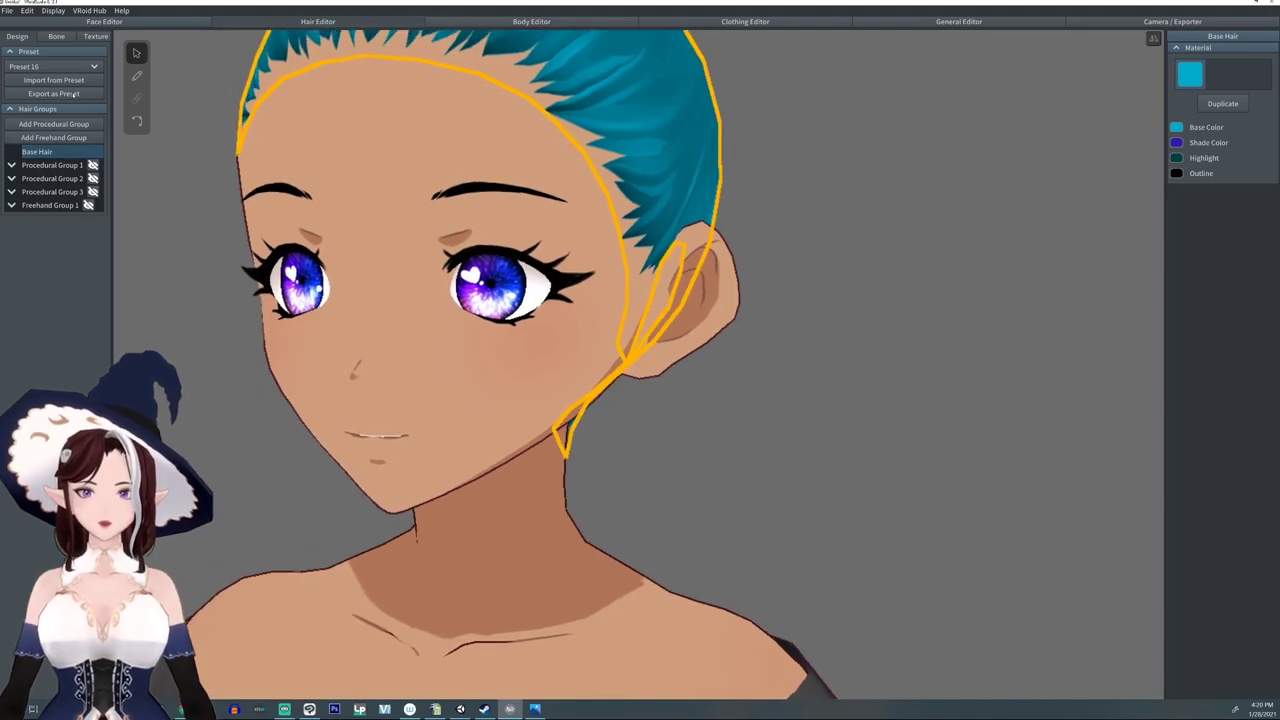
left_click(45, 138)
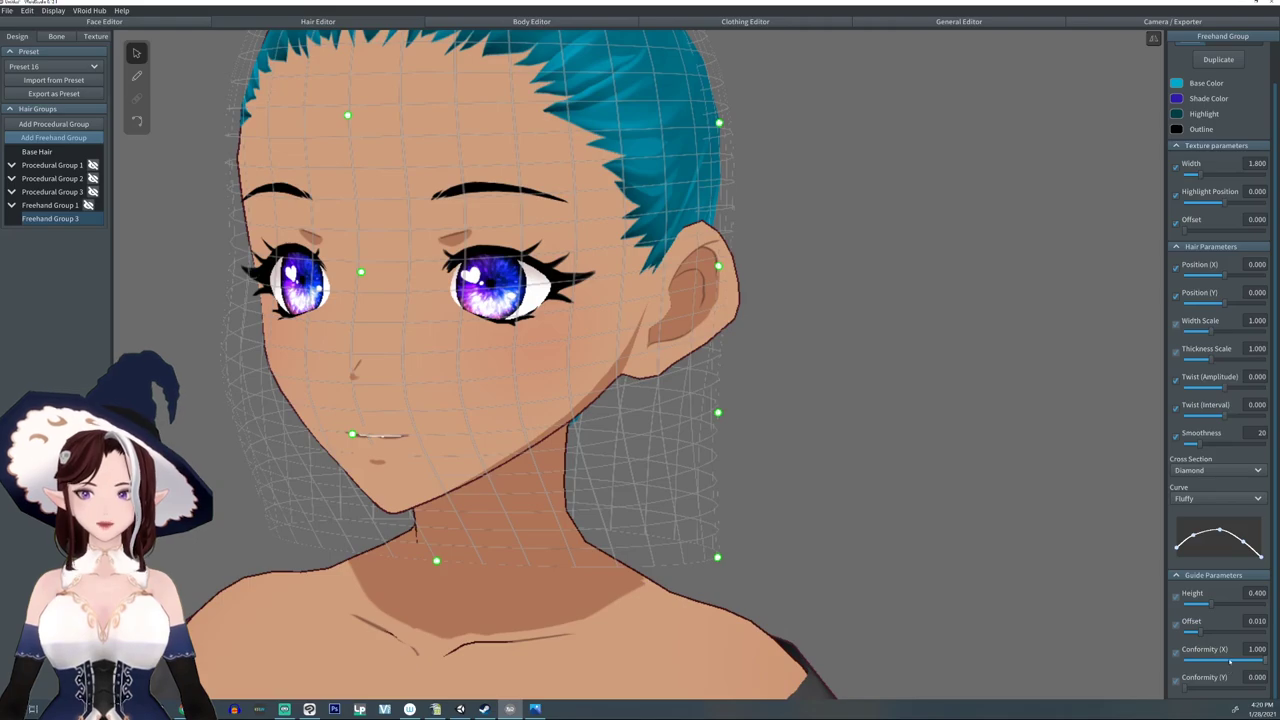
left_click_drag(1230, 661, 1173, 664)
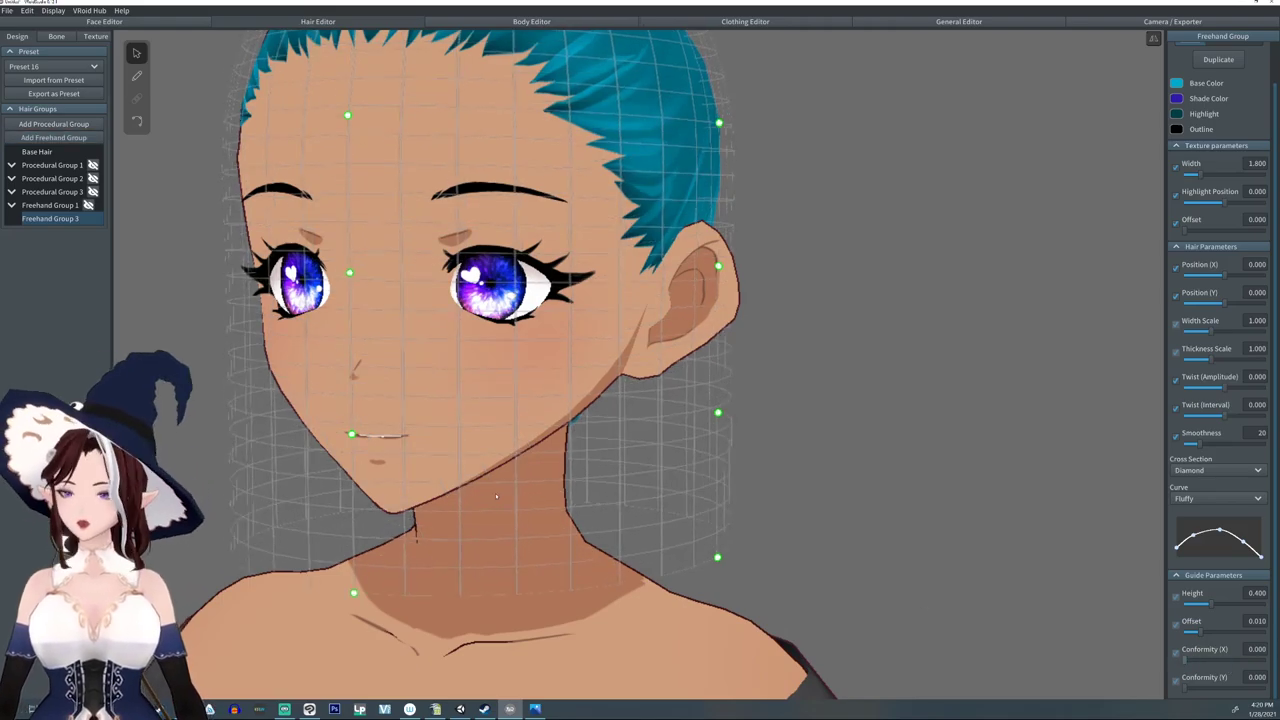
scroll(496, 496, "down", 3)
mouse_move(496, 496)
right_mouse_down()
mouse_move(503, 507)
mouse_move(510, 494)
right_mouse_up()
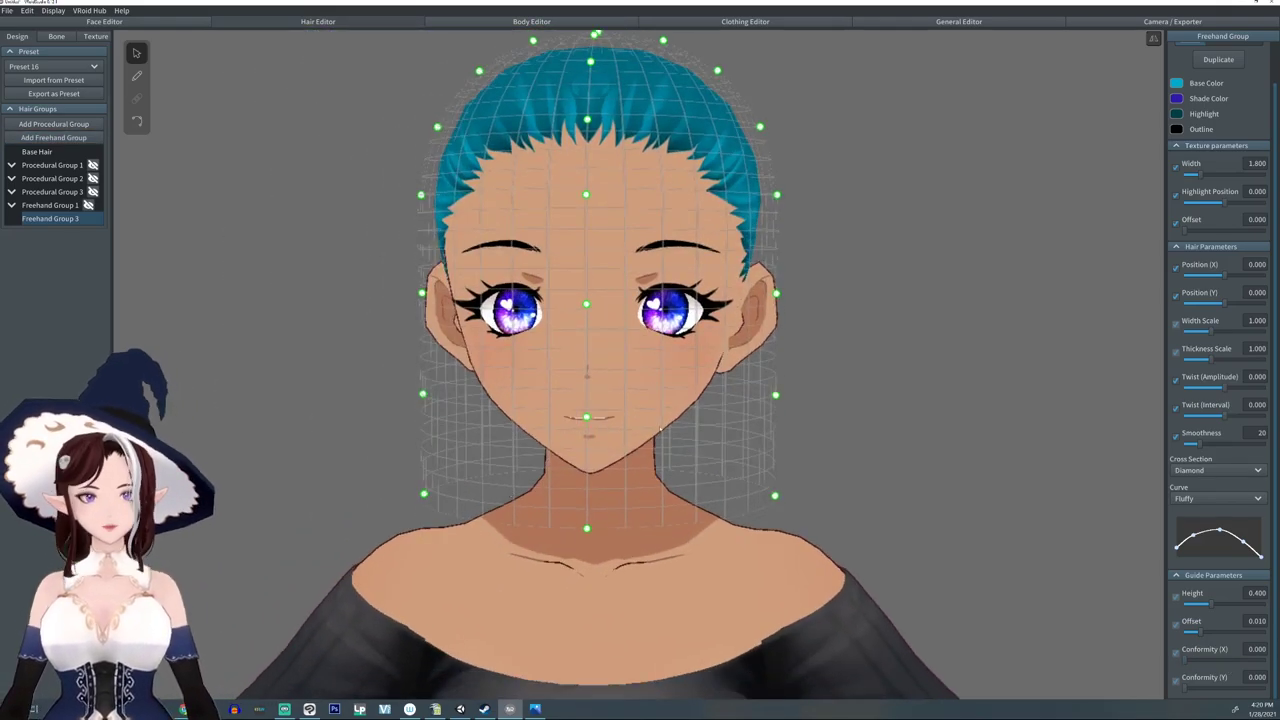
- Pull the guide mesh's lowest side points inward toward the neck and slightly up, mirrored on both sides
left_click_drag(775, 495, 762, 499)
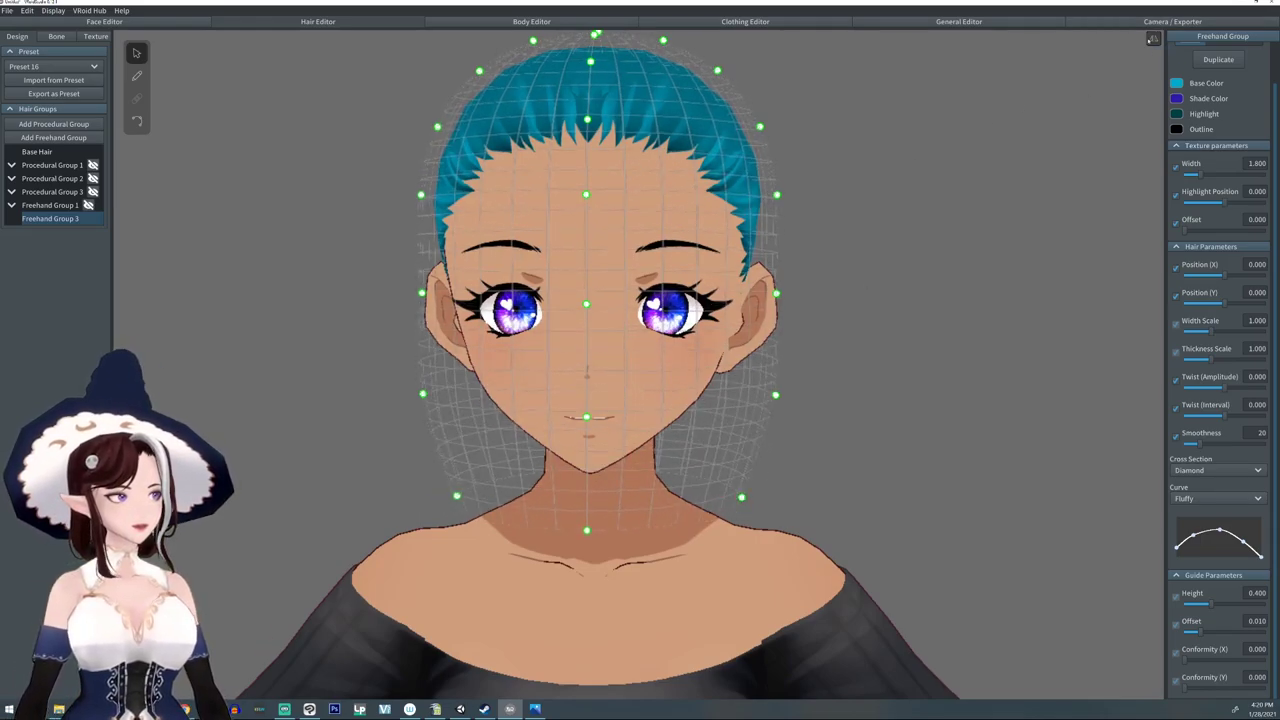
left_click(1152, 40)
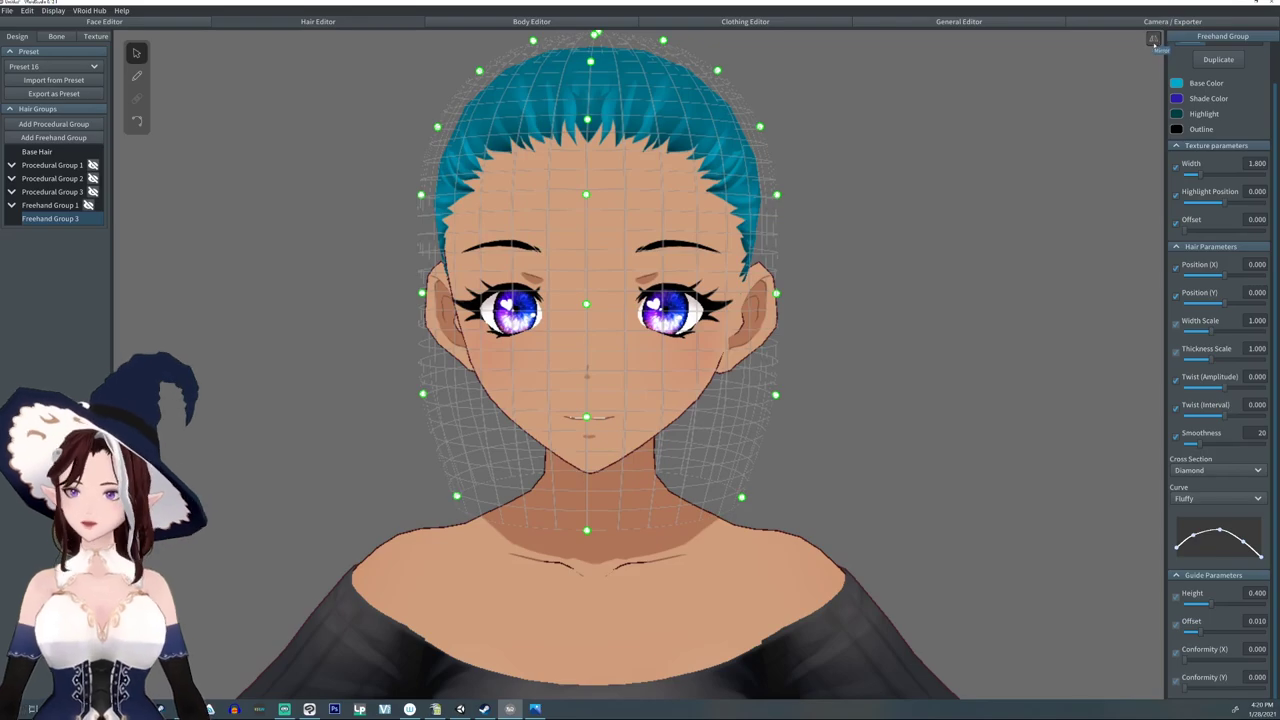
mouse_move(741, 498)
left_mouse_down()
mouse_move(977, 449)
mouse_move(603, 491)
mouse_move(743, 466)
mouse_move(726, 492)
mouse_move(749, 486)
mouse_move(734, 486)
left_mouse_up()
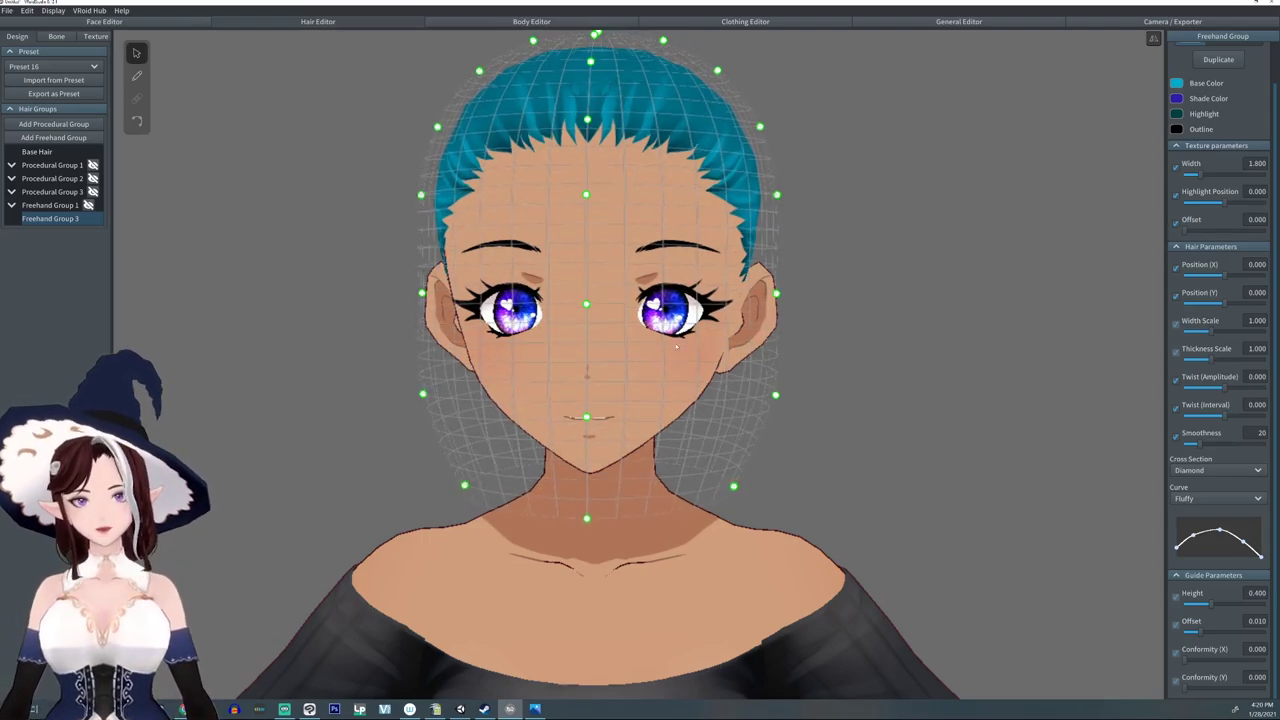
- Move the mirrored front and back guide points at eye level and at the bottom edge inward in side view
right_click_drag(890, 347, 708, 354)
middle_click_drag(576, 351, 738, 371)
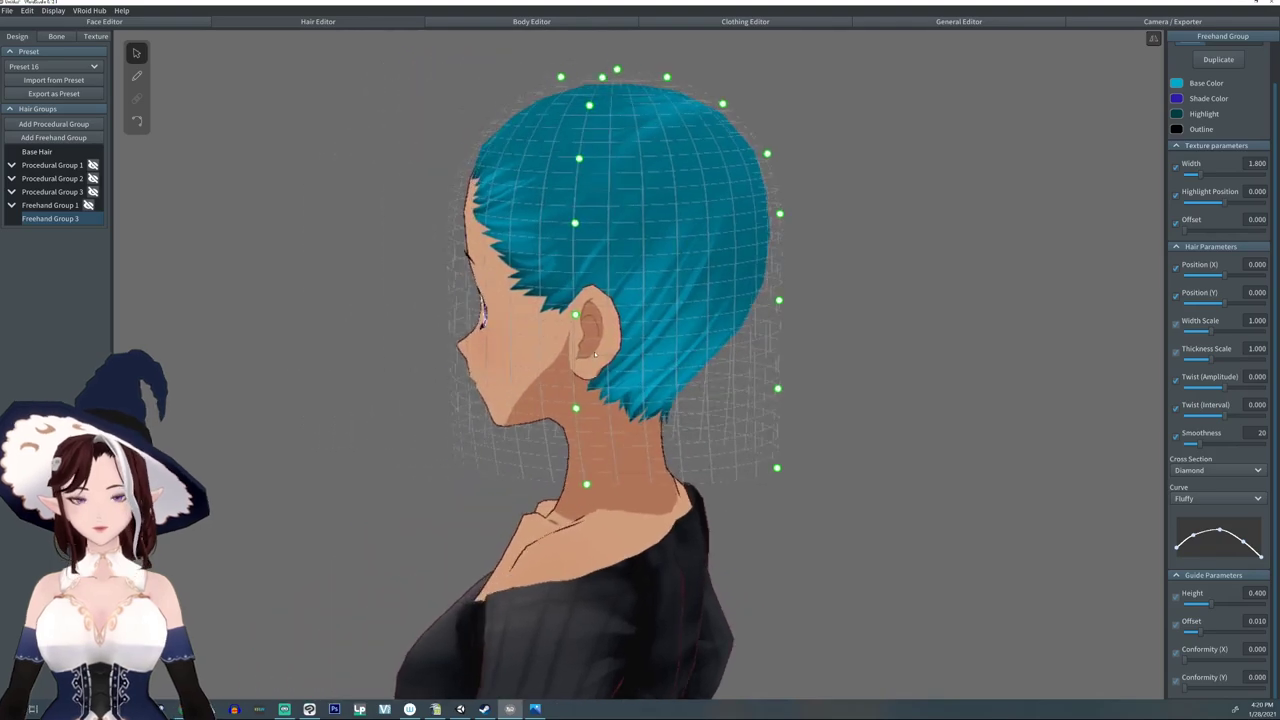
right_click_drag(738, 371, 790, 374)
left_click_drag(432, 304, 449, 305)
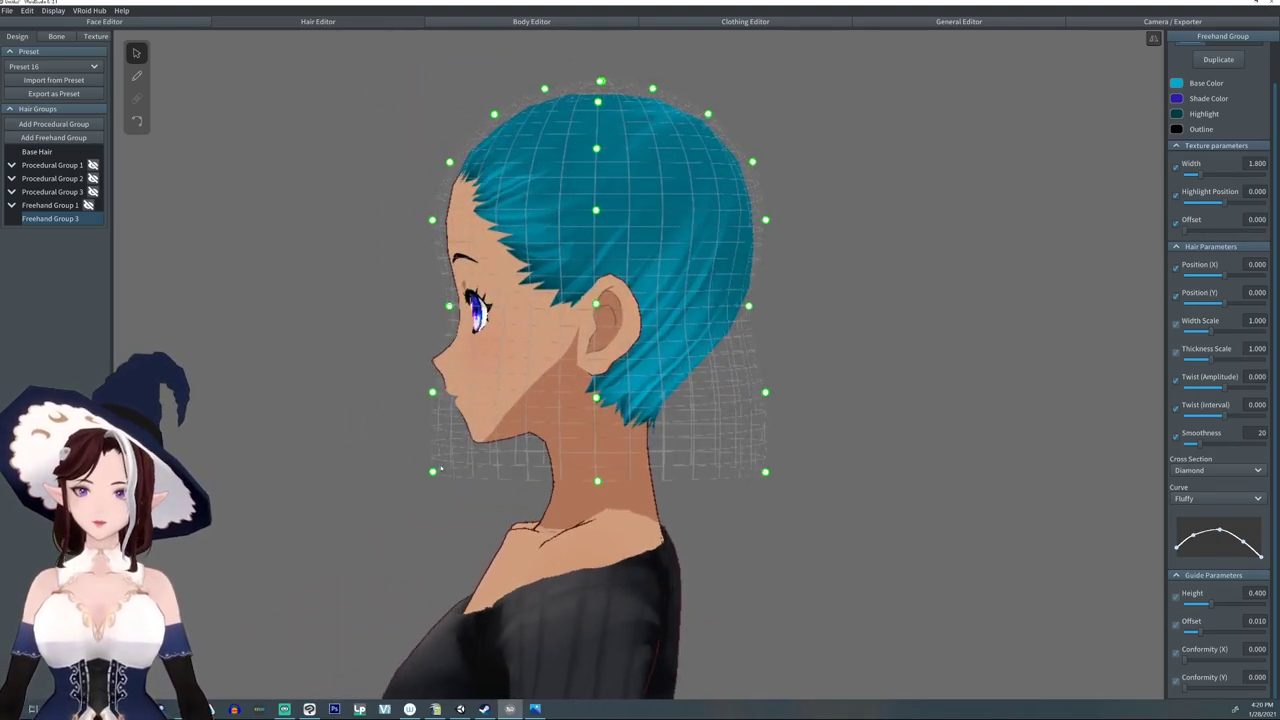
left_click_drag(433, 472, 495, 475)
- Narrow the guide mesh beside the jaw by moving the mirrored side points just below the ears inward
right_click_drag(496, 475, 718, 427)
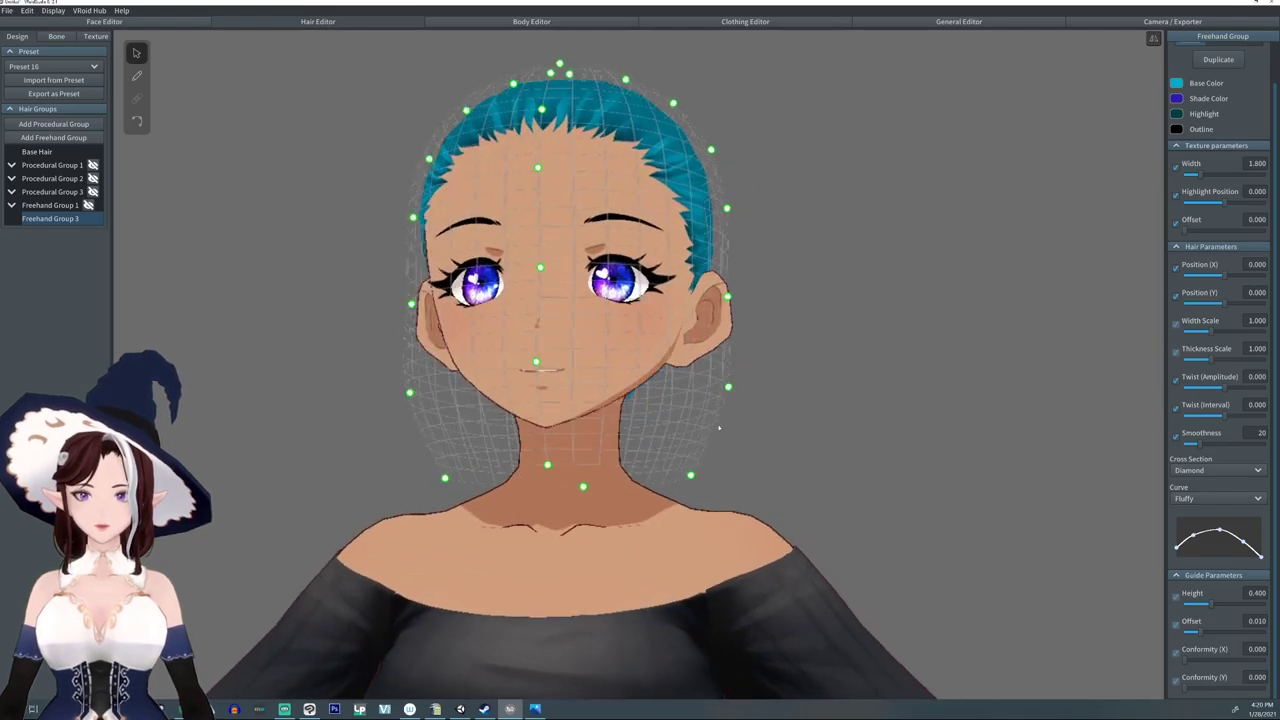
left_click_drag(728, 387, 687, 385)
right_click_drag(677, 355, 679, 368)
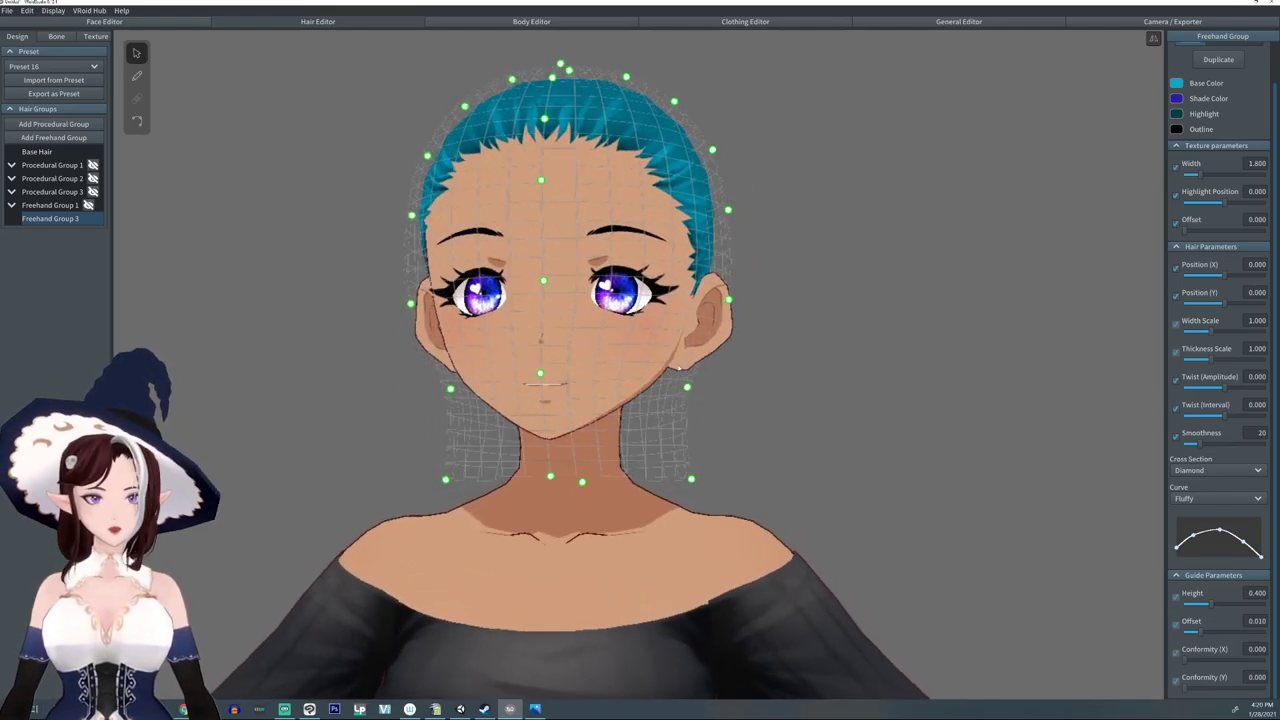
left_click_drag(688, 387, 698, 388)
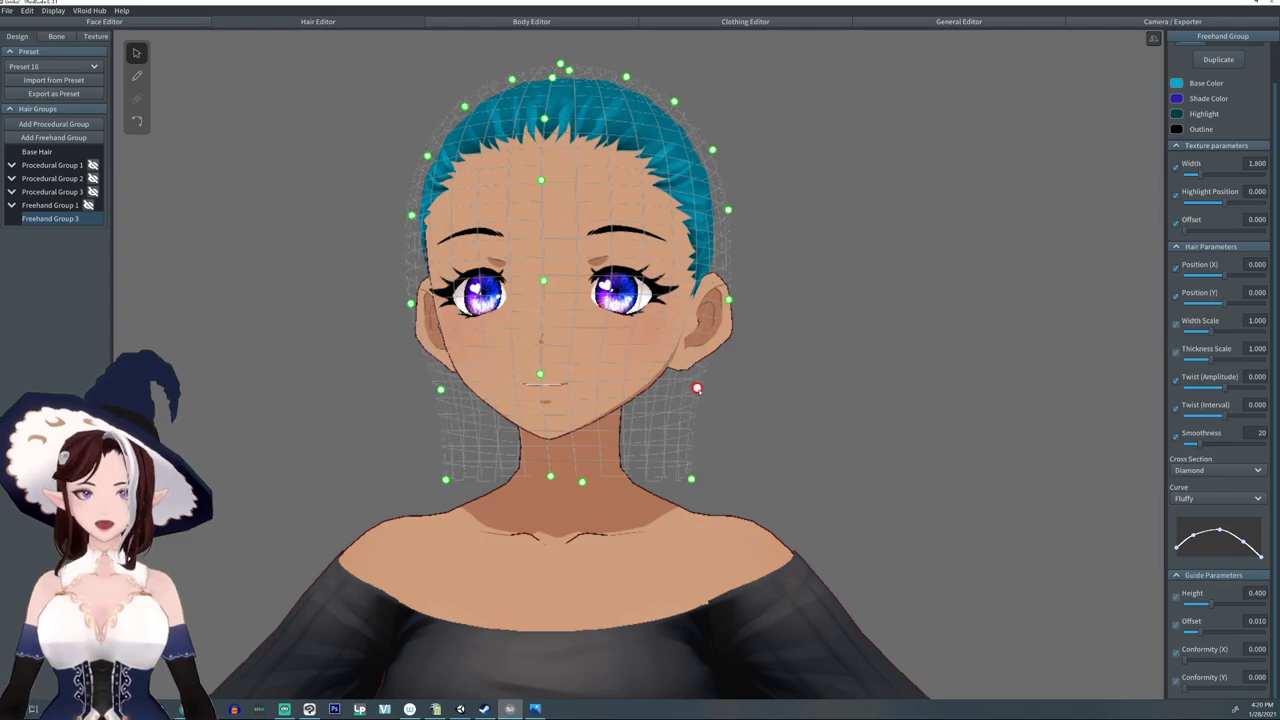
right_click_drag(714, 327, 724, 345)
- Turn off mirroring and move the front guide points at eye, mouth and neck level back toward the ear
right_click_drag(1115, 64, 891, 177)
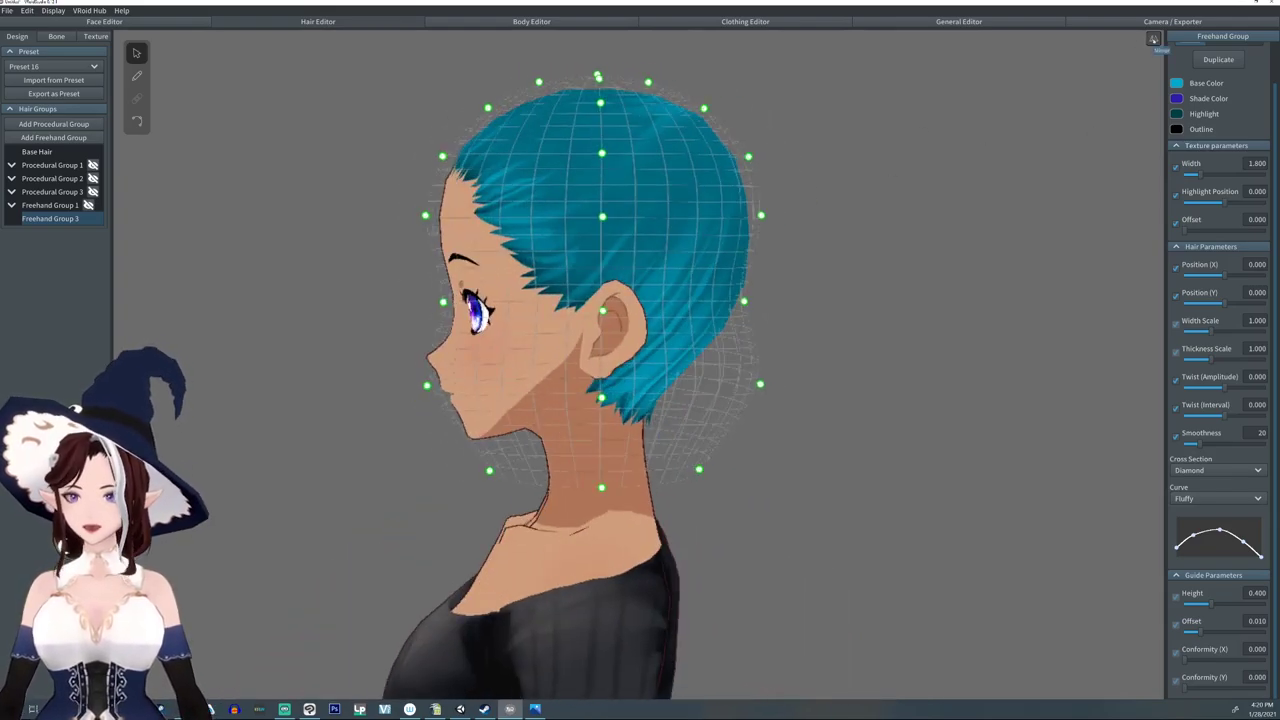
left_click_drag(443, 302, 581, 311)
left_click_drag(427, 386, 576, 395)
left_click_drag(489, 471, 583, 481)
mouse_move(543, 401)
right_mouse_down()
mouse_move(598, 410)
mouse_move(553, 412)
right_mouse_up()
scroll(561, 411, "up", 4)
left_click_drag(544, 417, 518, 420)
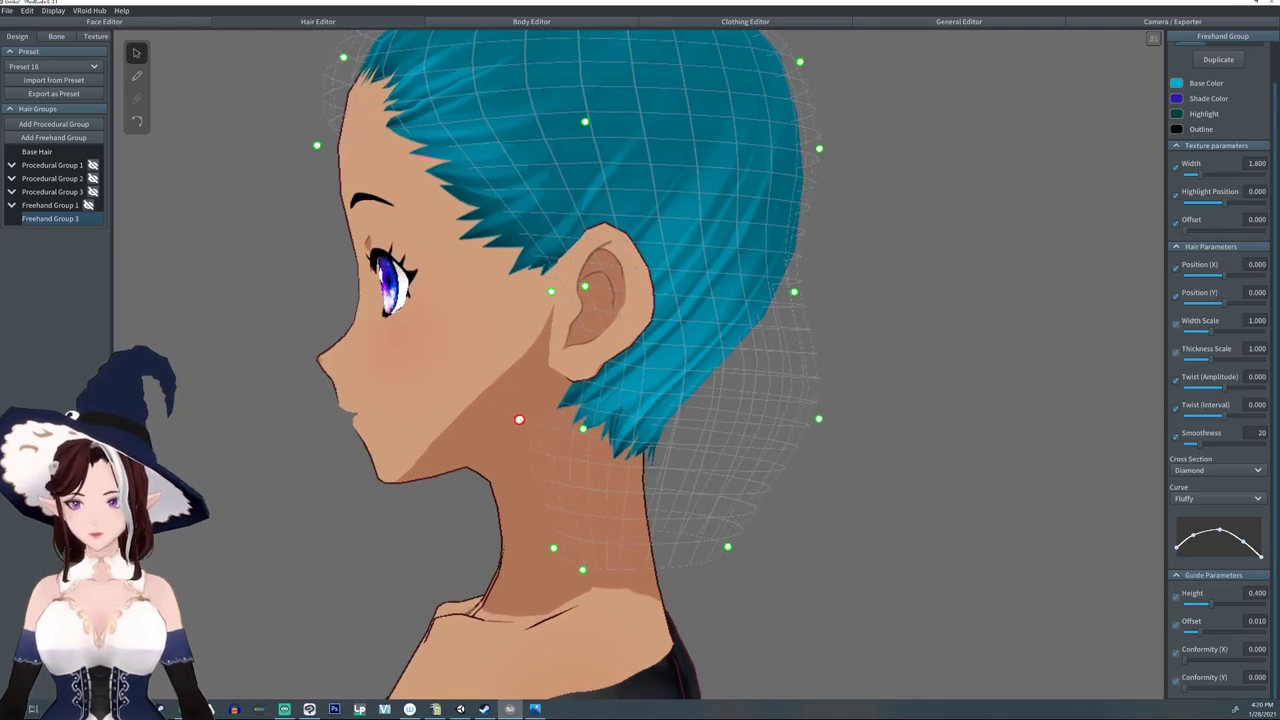
left_click_drag(551, 292, 529, 287)
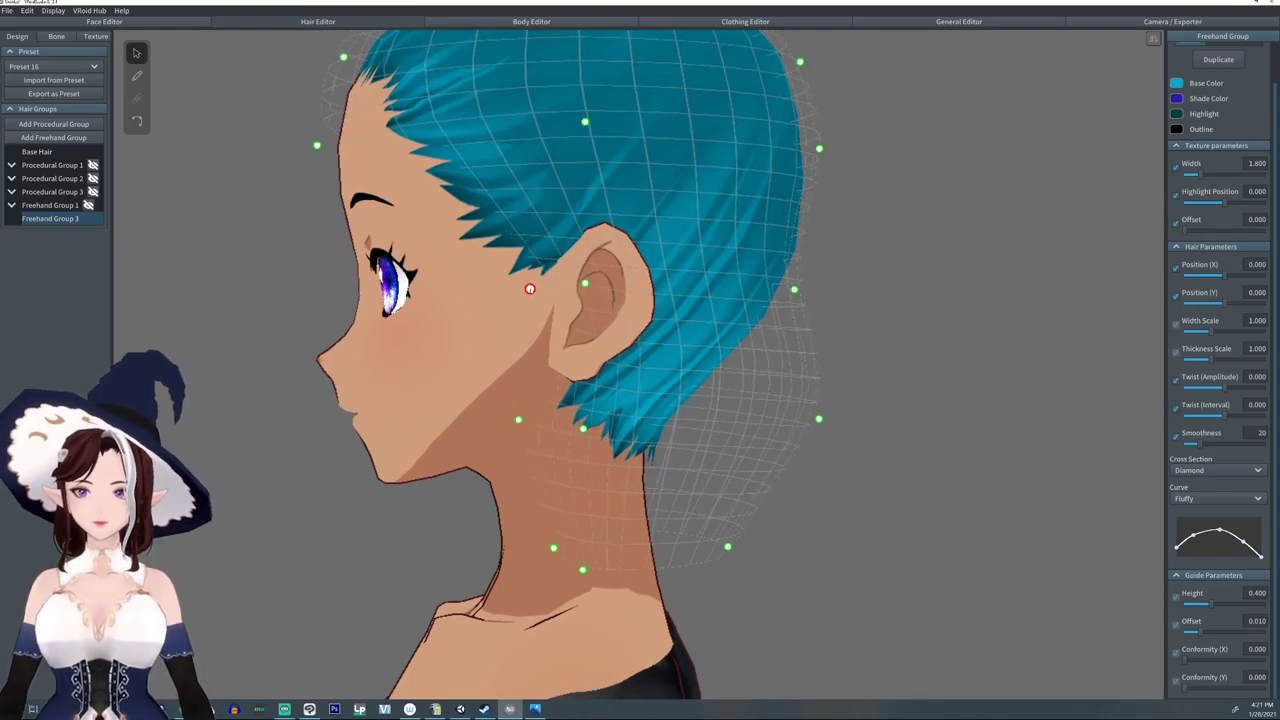
- Push the three upper front guide points, from forehead to crown, back behind the hairline
right_click_drag(567, 361, 448, 261)
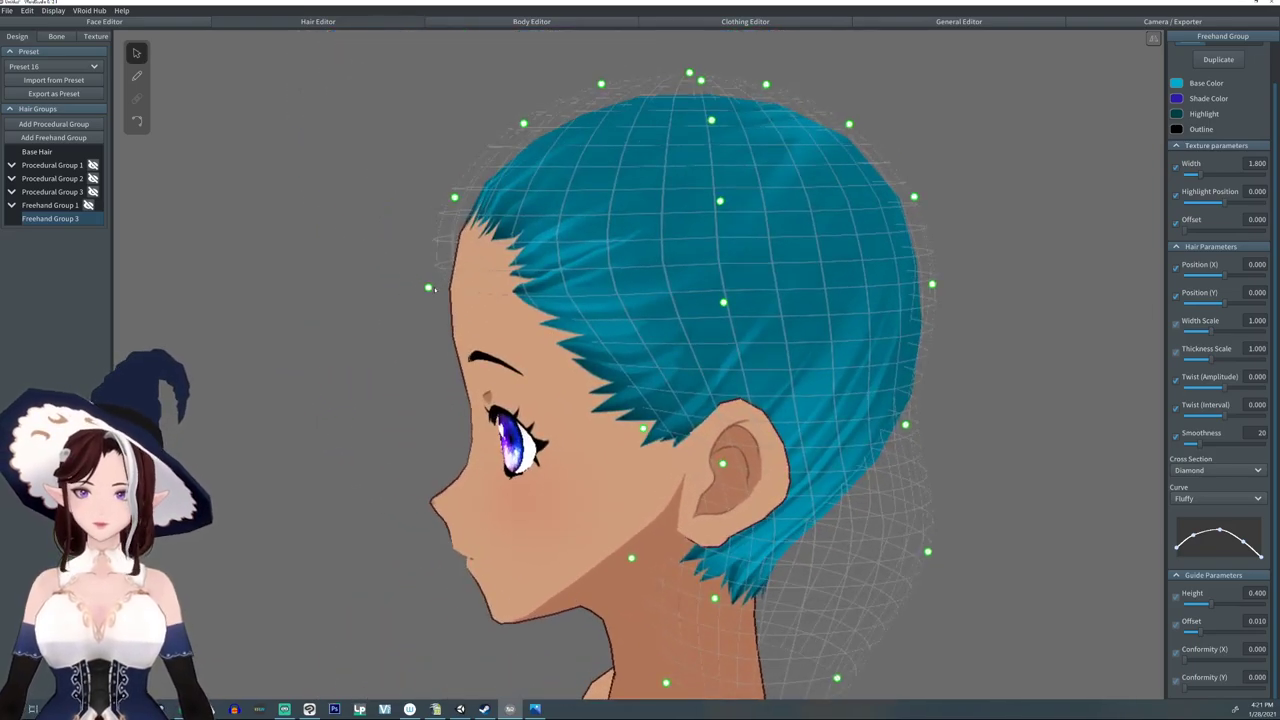
left_click_drag(433, 289, 610, 297)
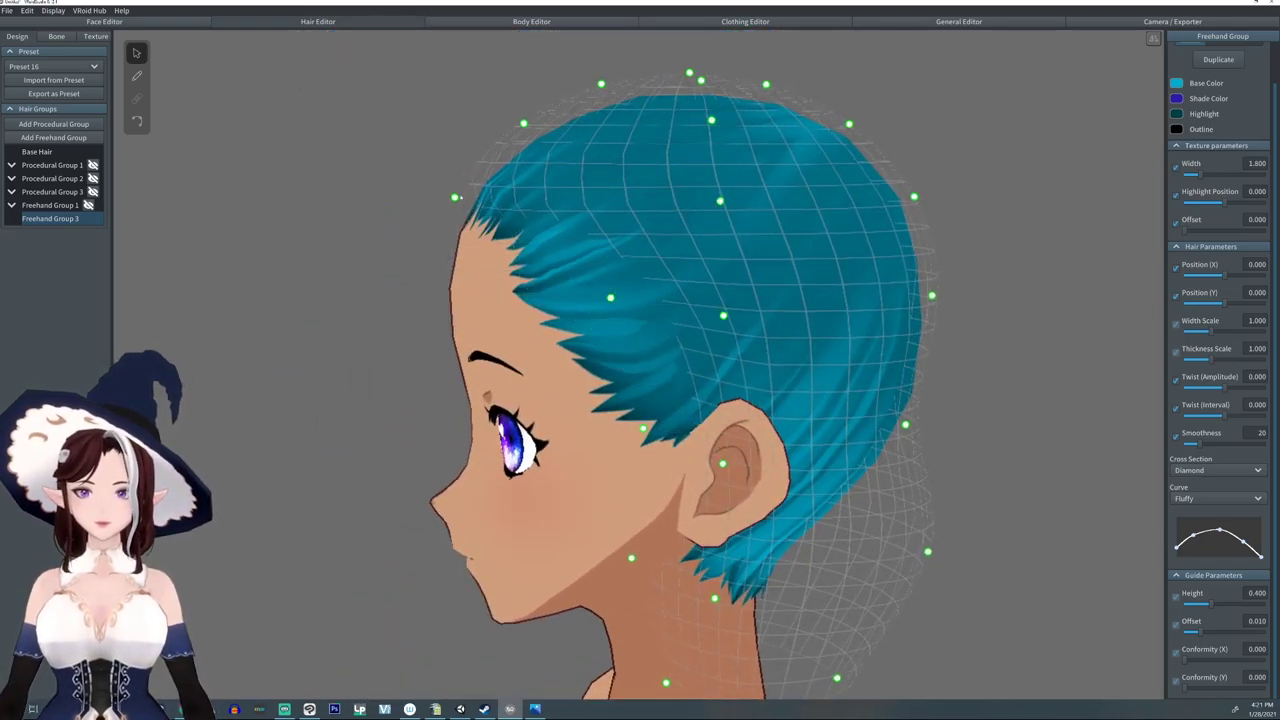
left_click_drag(456, 197, 621, 200)
left_click_drag(523, 123, 611, 124)
- Pull the back guide points at ear, nape and neck level outward to form a rounded bulge behind the head
middle_click_drag(810, 660, 835, 397)
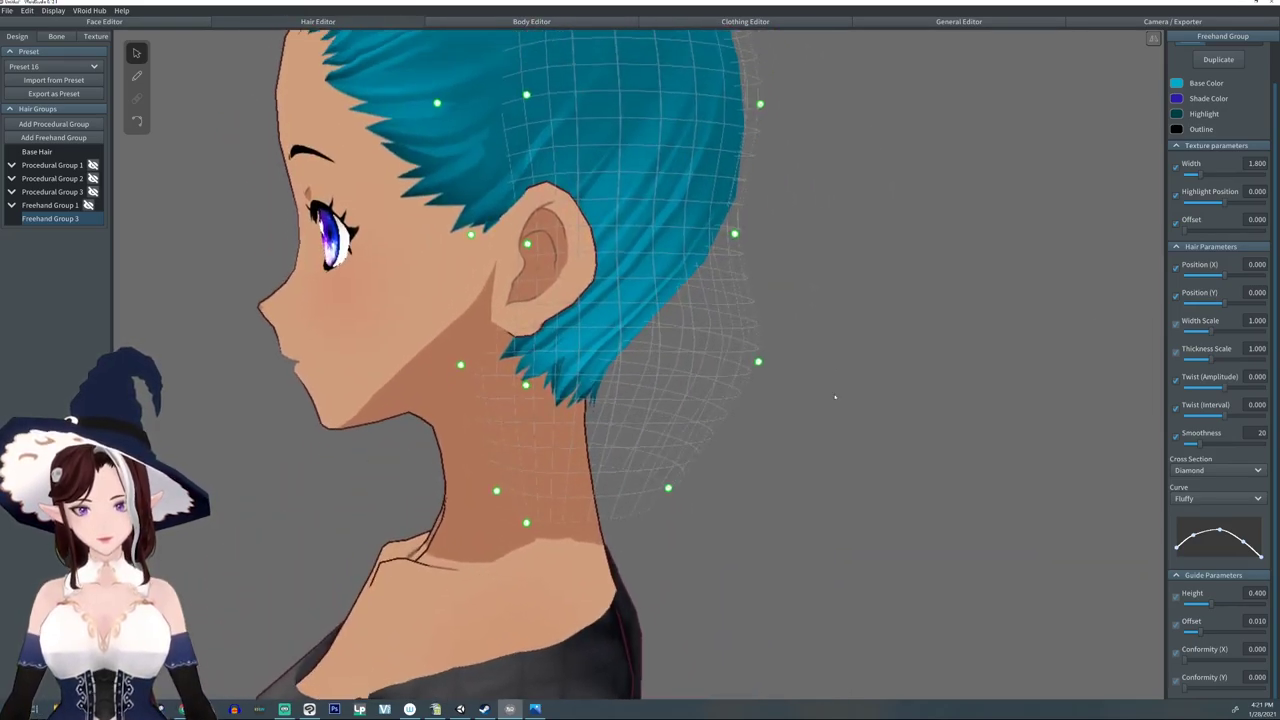
left_click_drag(735, 234, 932, 221)
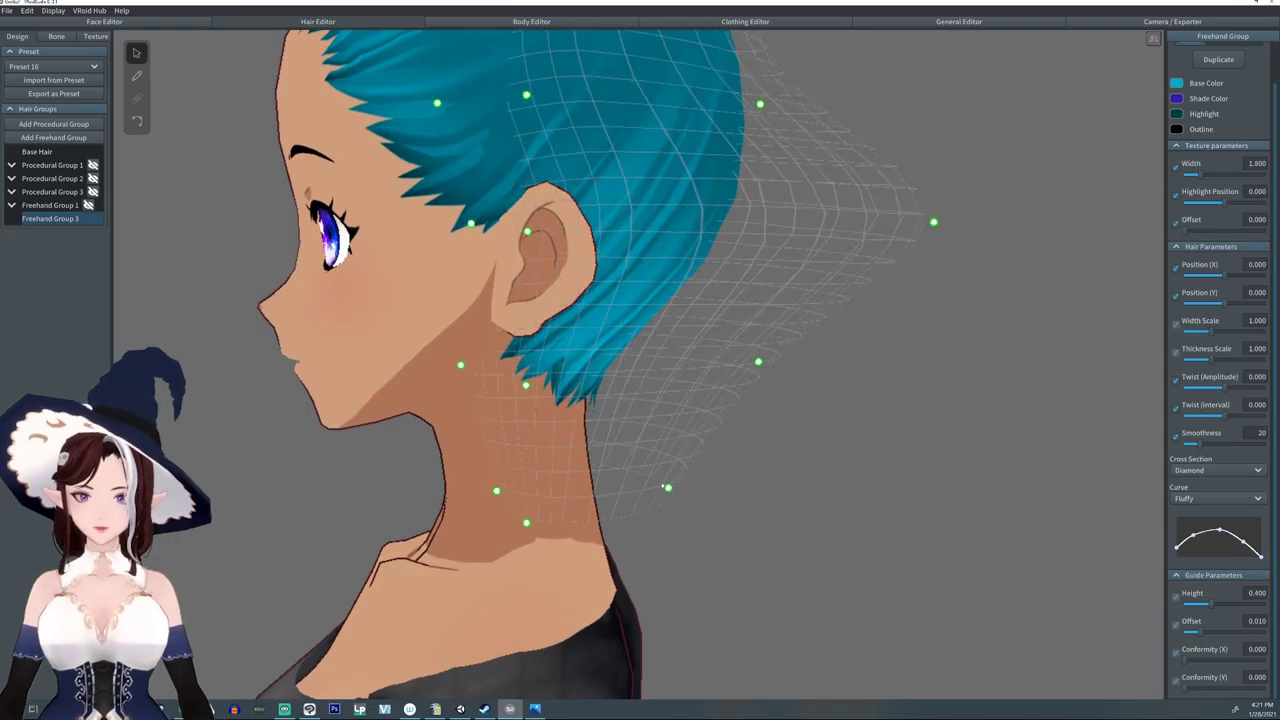
left_click_drag(667, 488, 786, 493)
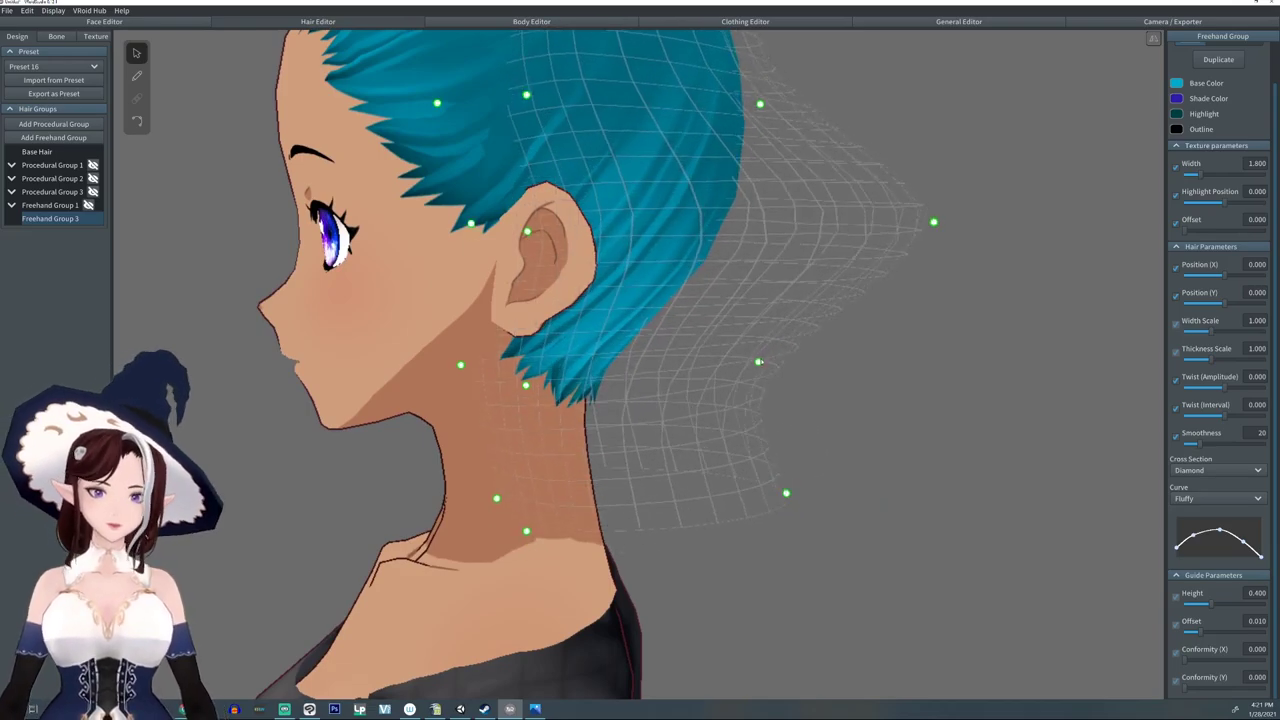
left_click_drag(758, 361, 832, 348)
left_click_drag(933, 221, 856, 231)
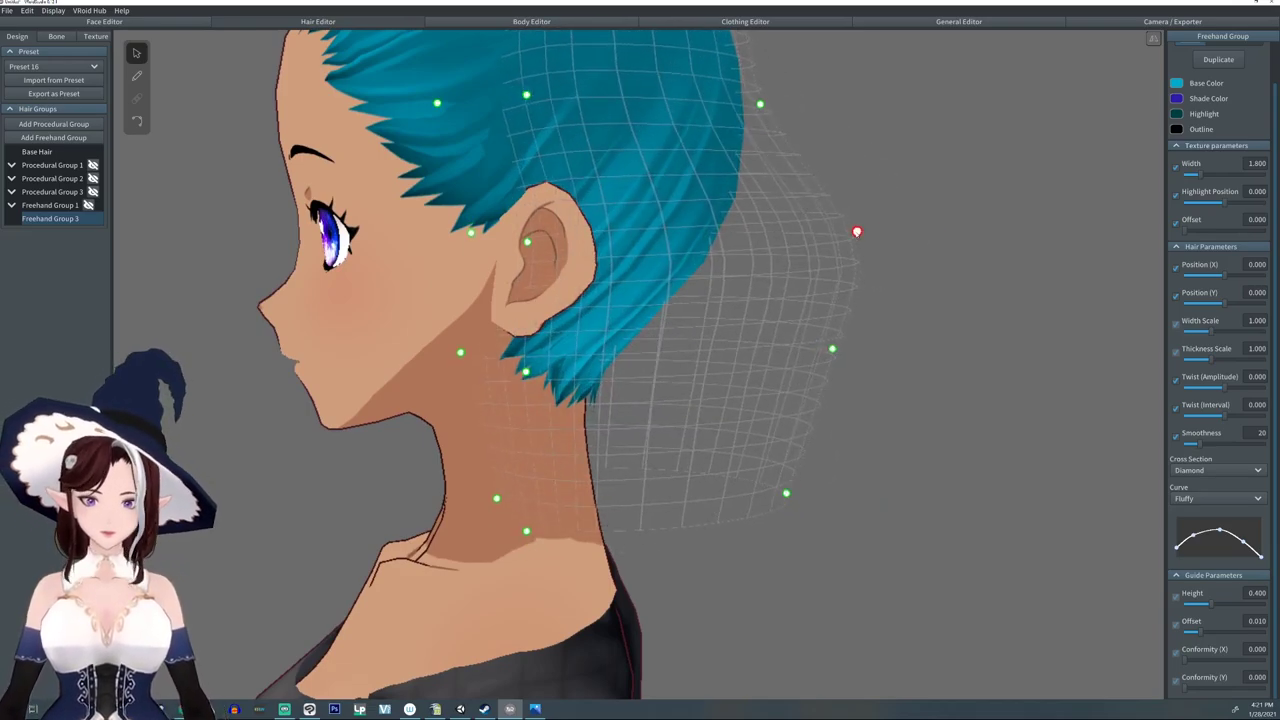
- Extend the lowest back guide point and the three upper back points outward to even out the volume behind the head
middle_click_drag(856, 233, 824, 370)
left_click_drag(757, 630, 796, 624)
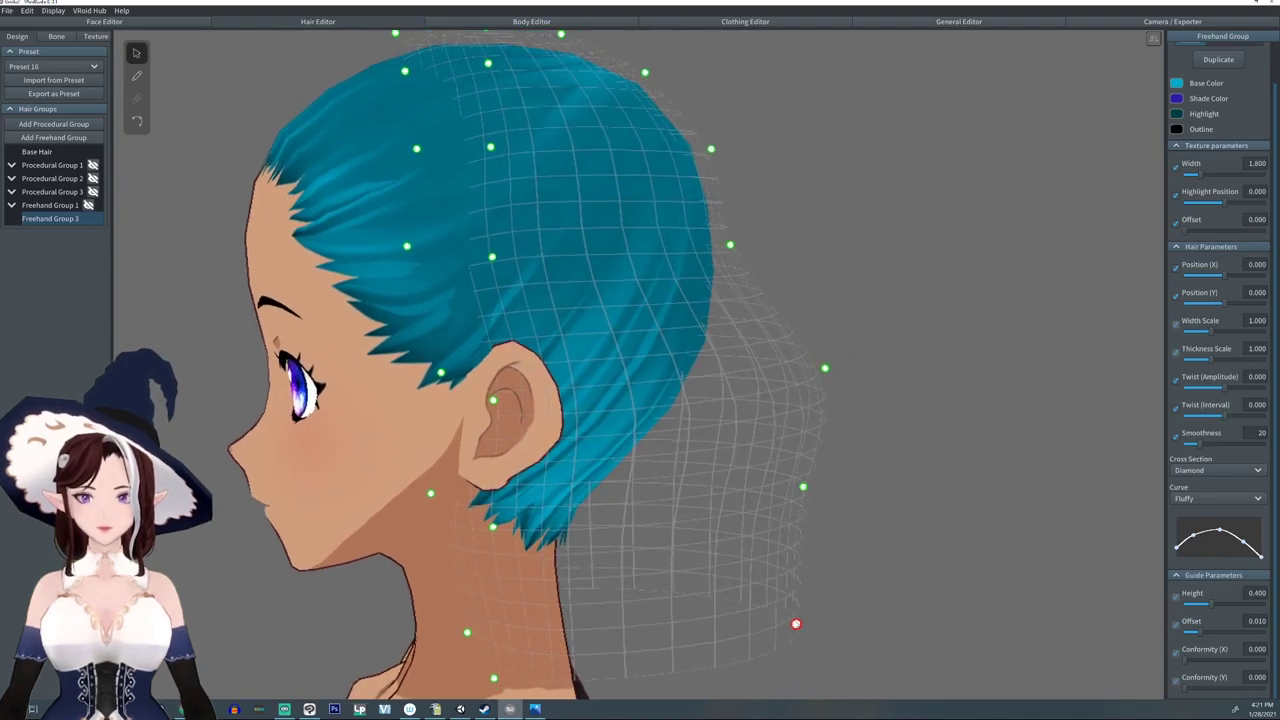
left_click_drag(731, 244, 797, 236)
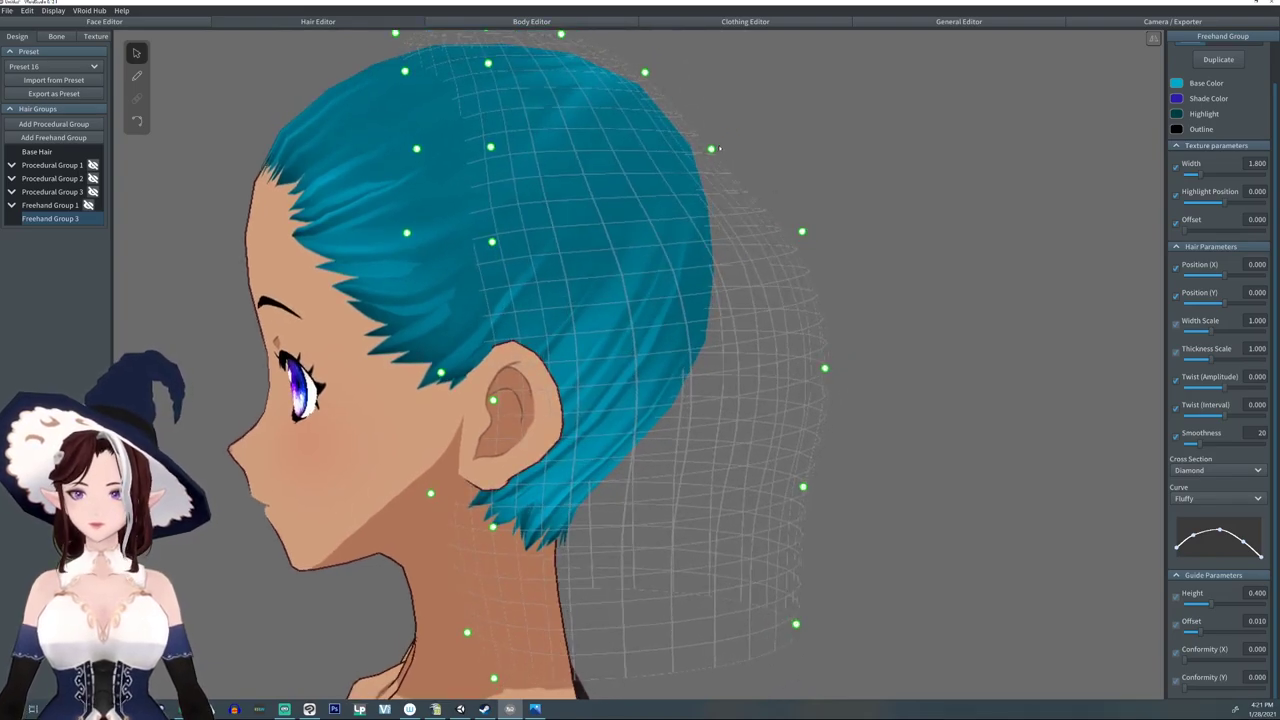
left_click_drag(711, 149, 786, 127)
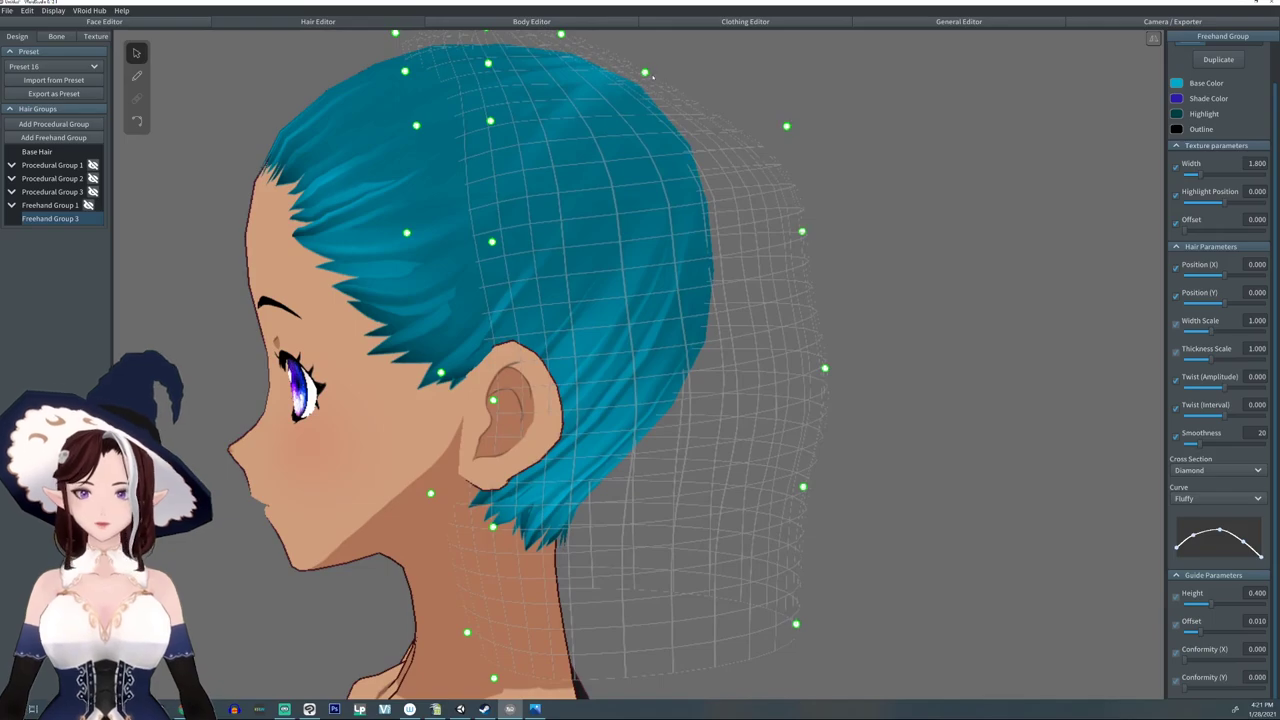
left_click_drag(647, 73, 742, 52)
- Adjust the avatar's left side guide points in front view: ear-level point inward, jaw-level and lowest points slightly outward
right_click_drag(405, 482, 560, 530)
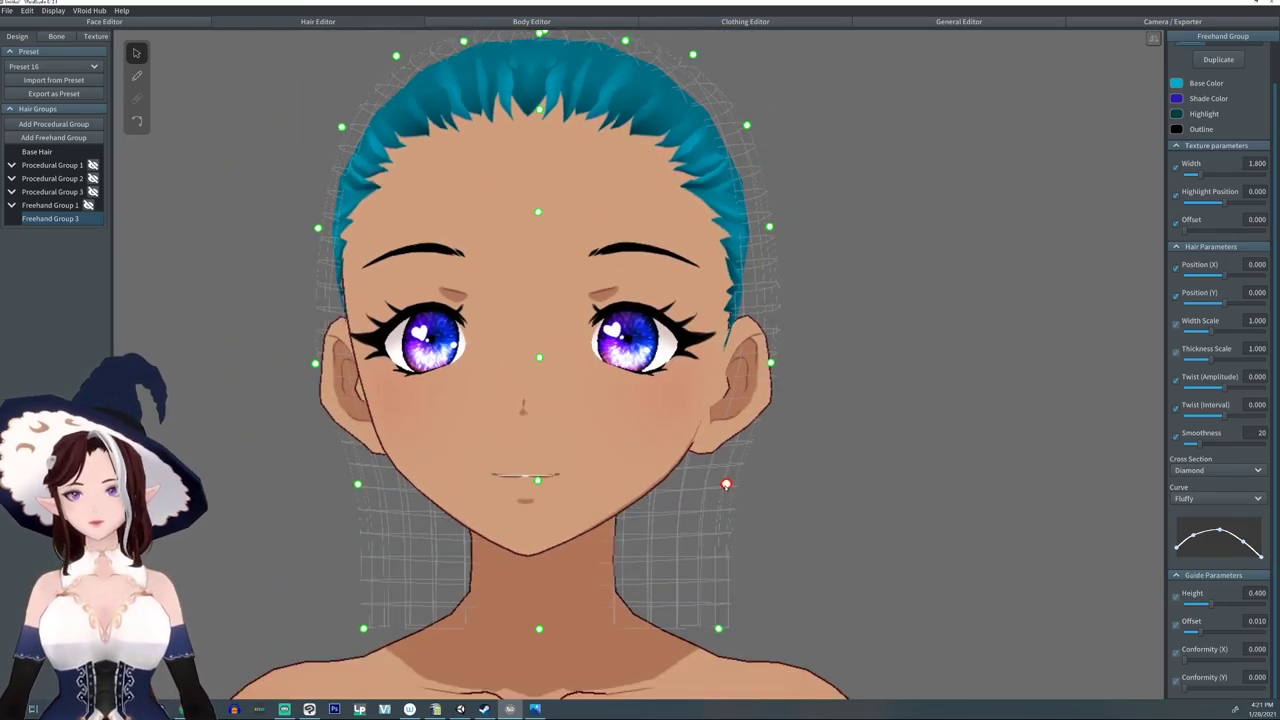
left_click_drag(726, 484, 733, 485)
left_click_drag(770, 362, 760, 360)
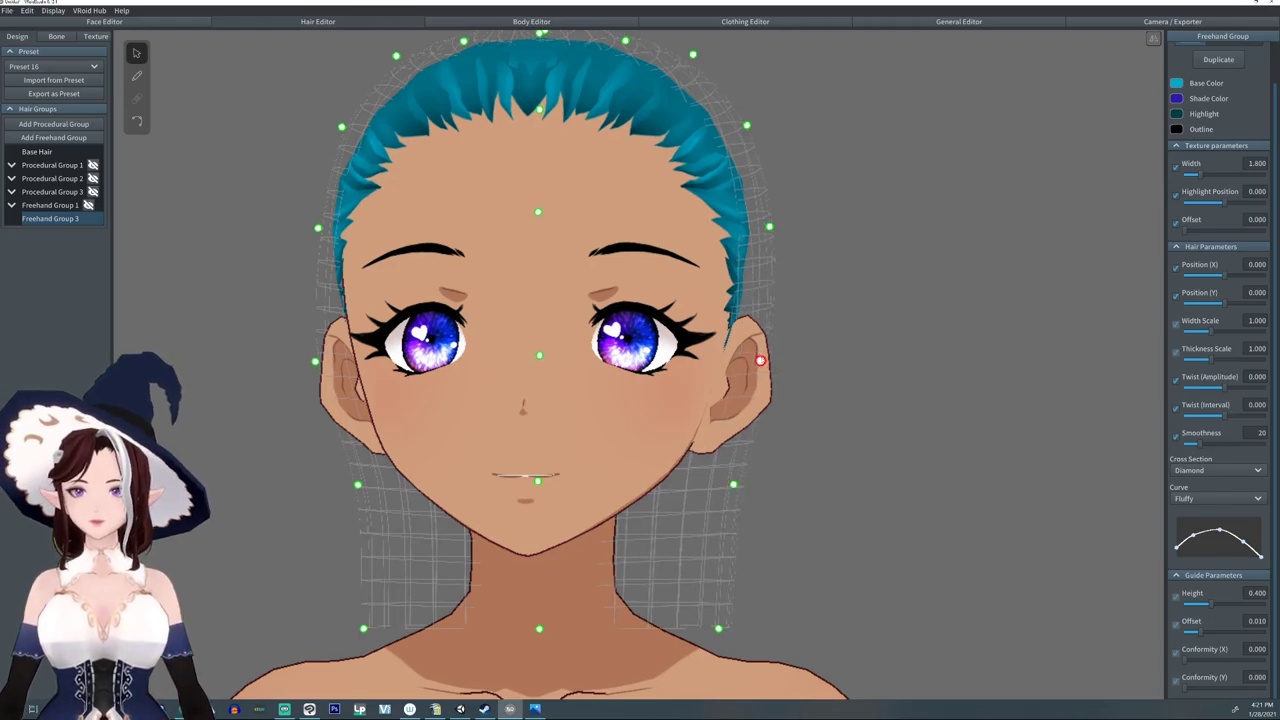
left_click_drag(718, 628, 720, 628)
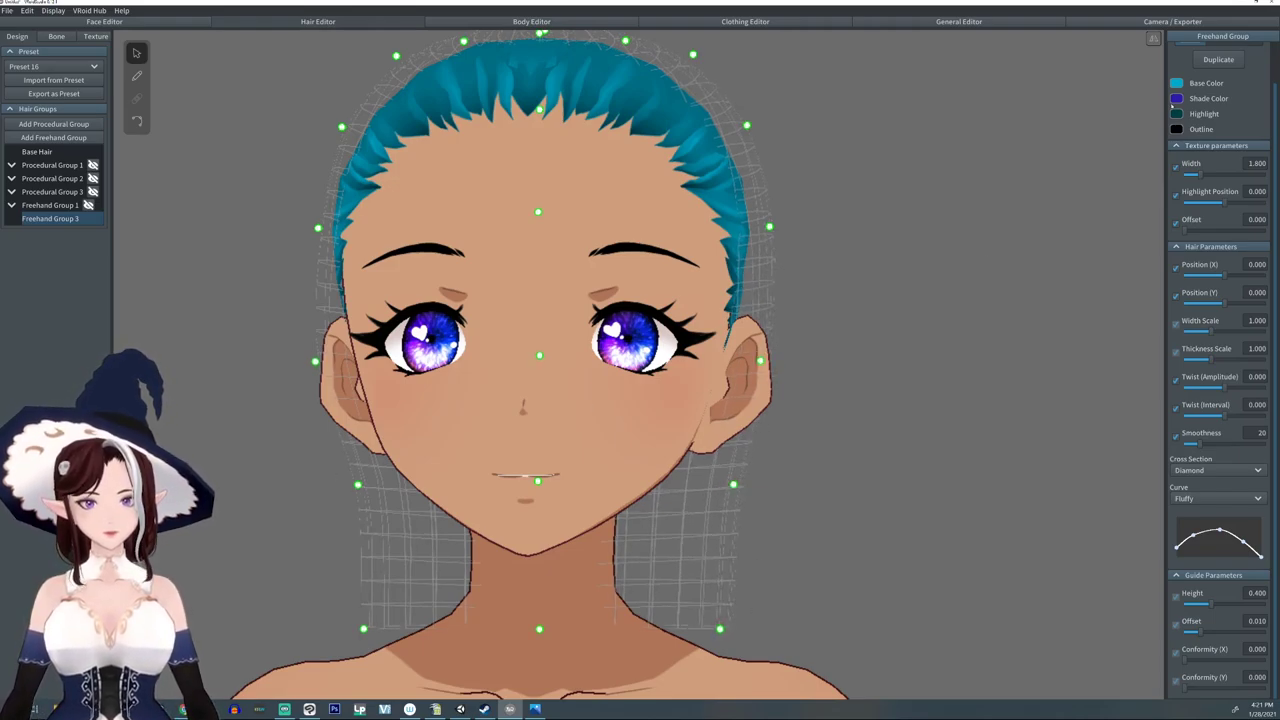
- Match the guide points at jaw, lowest and ear level on the avatar's right side to those on its left
left_click(733, 486)
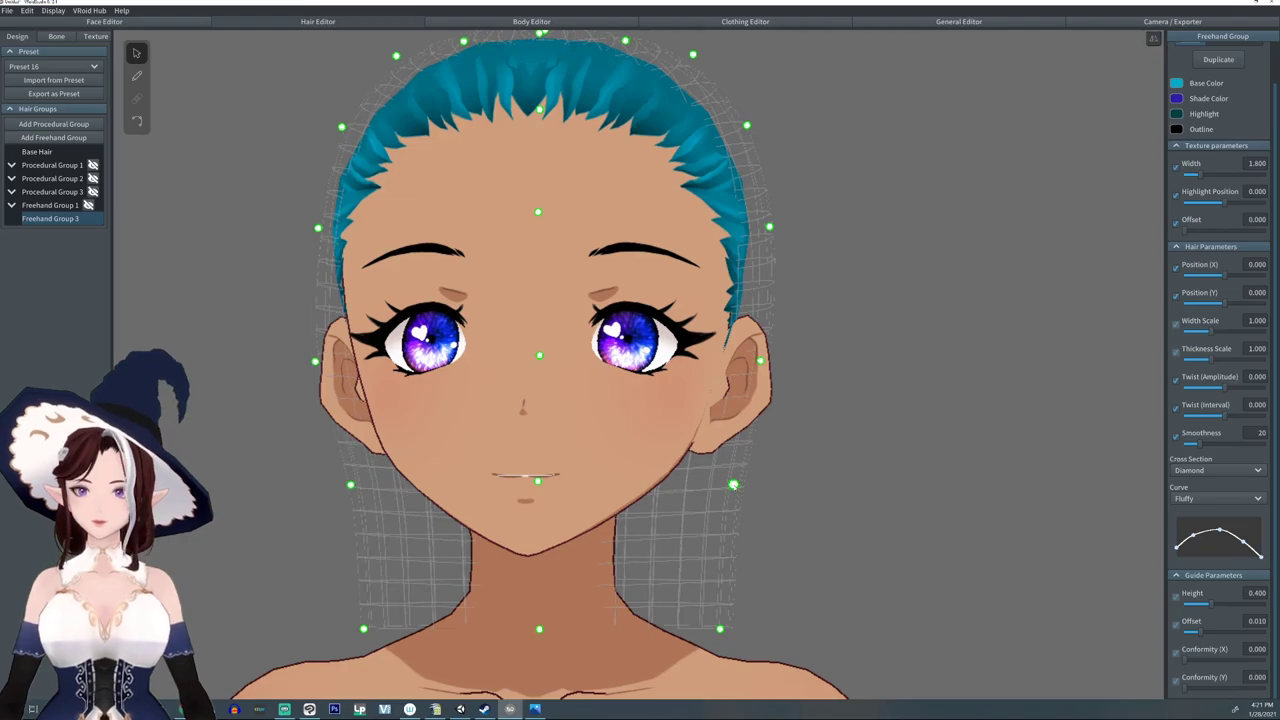
left_click(720, 629)
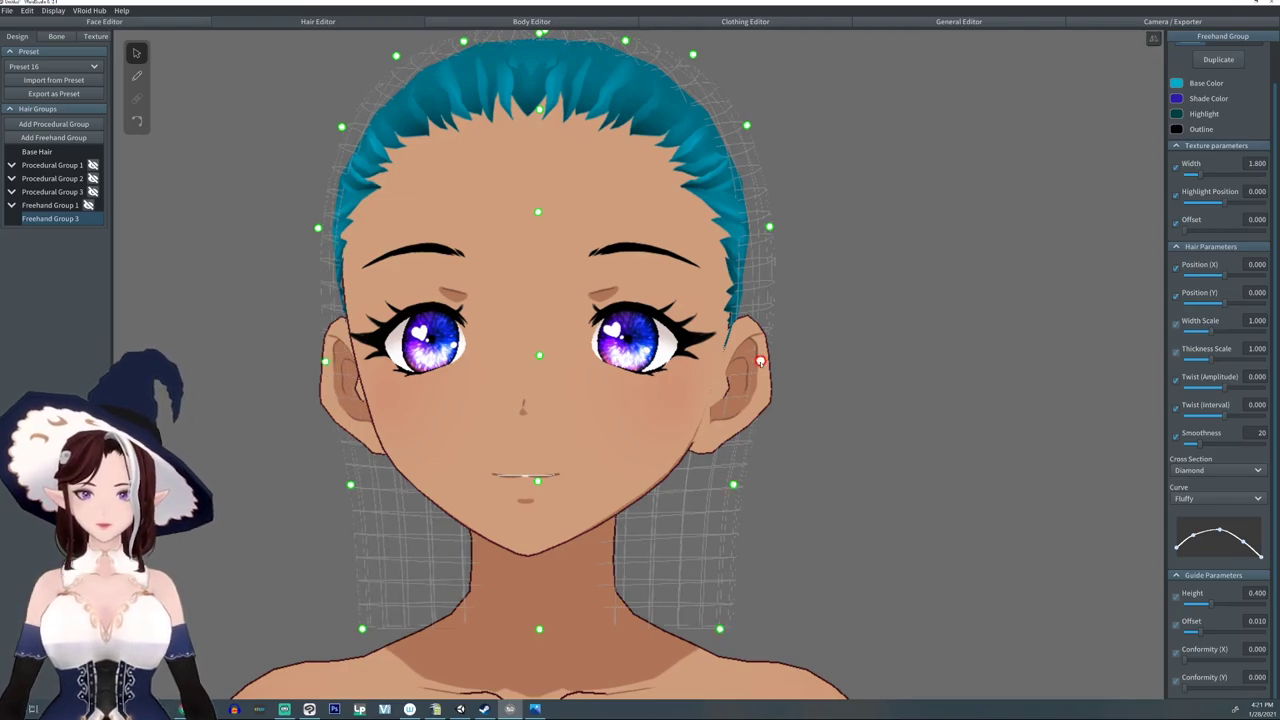
right_click_drag(826, 408, 880, 457)
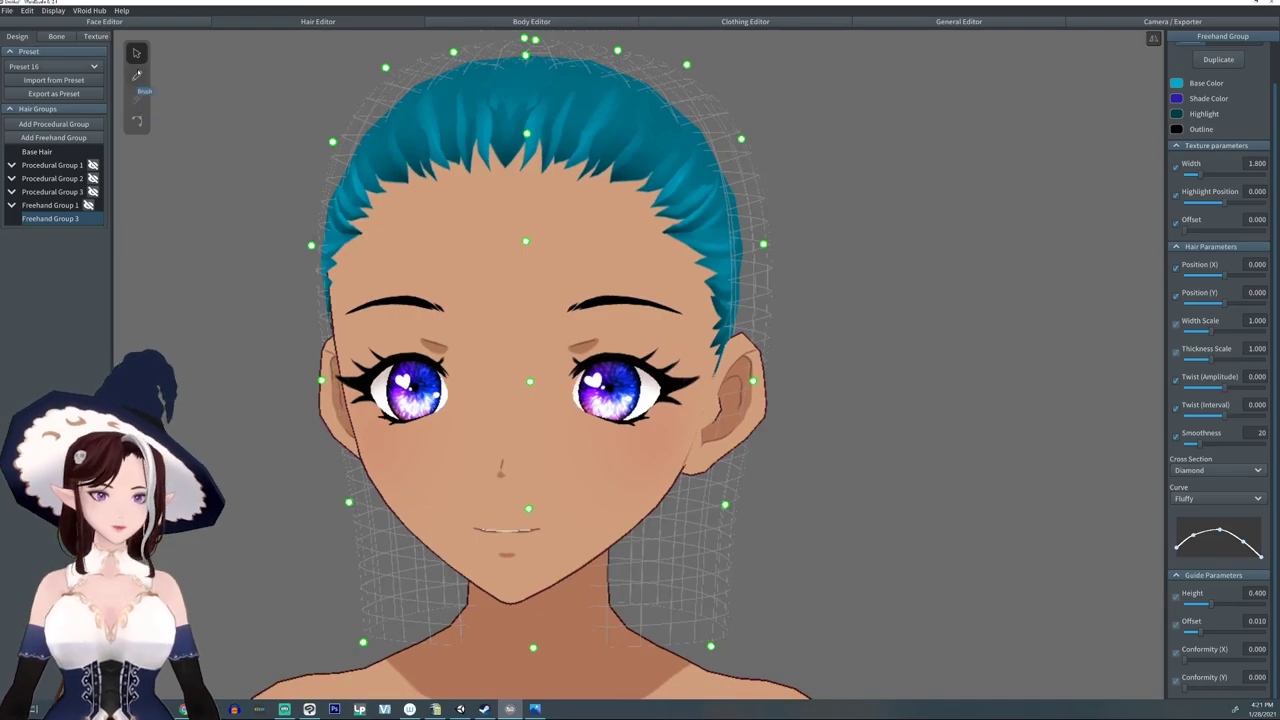
- Duplicate the hair material for the hair brush and set the copy's base color to bright purple
left_click(137, 77)
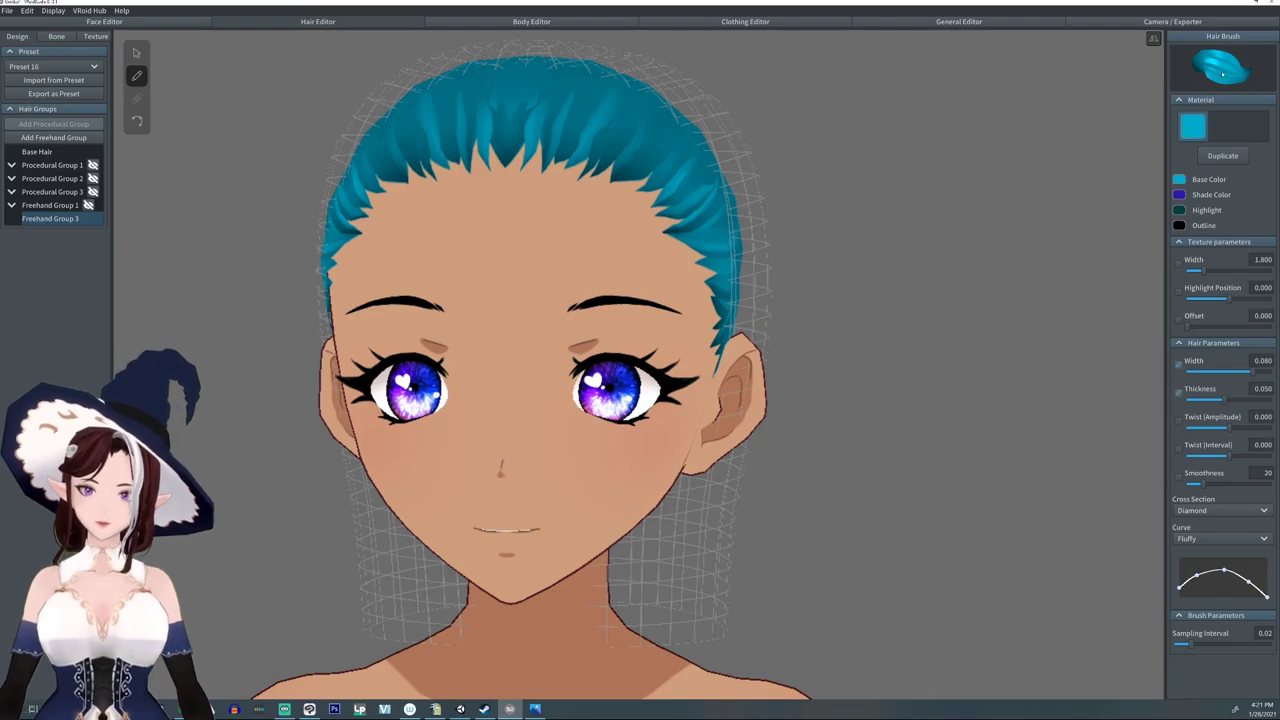
left_click(1222, 155)
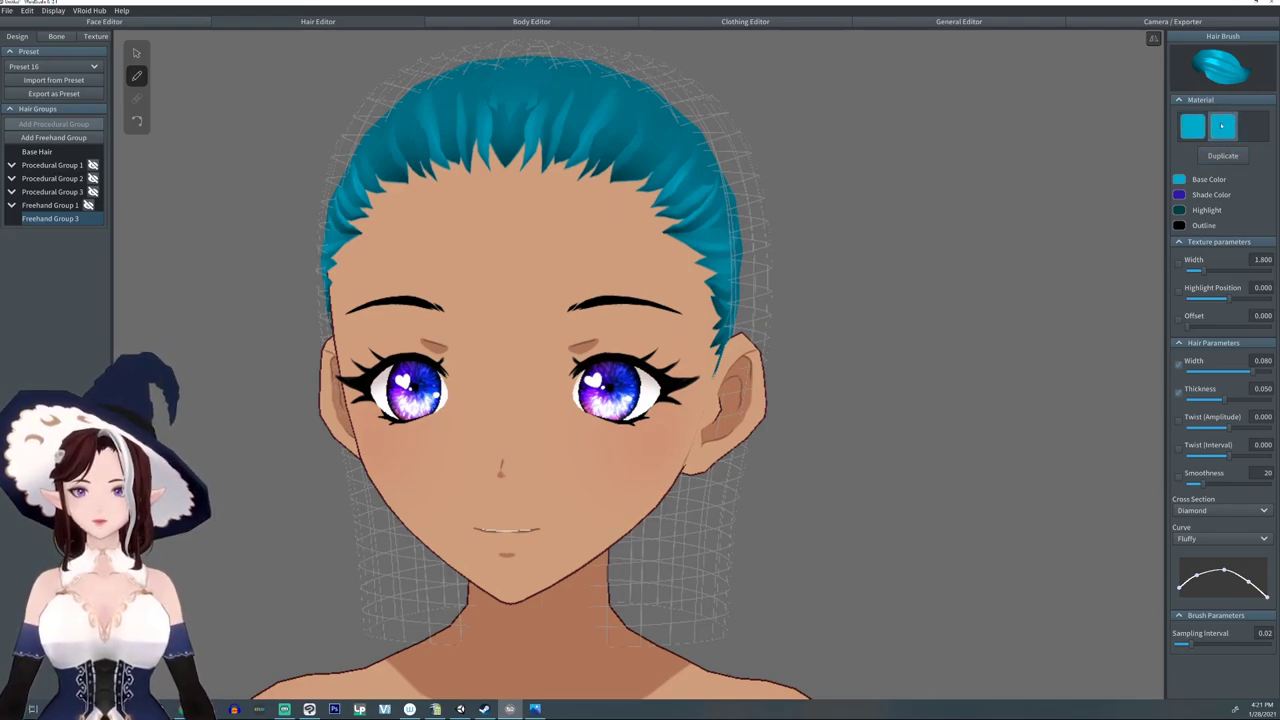
left_click(1180, 180)
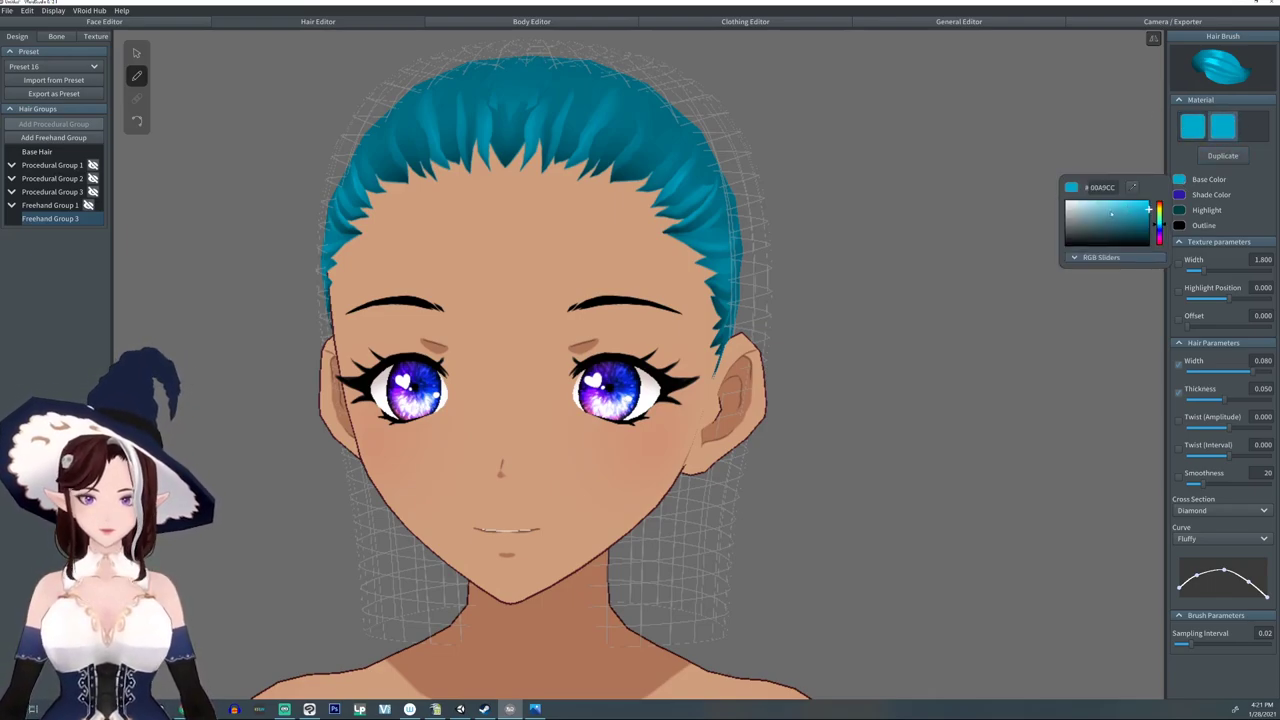
left_click(1160, 236)
left_click_drag(1127, 222, 1126, 183)
left_click(1175, 194)
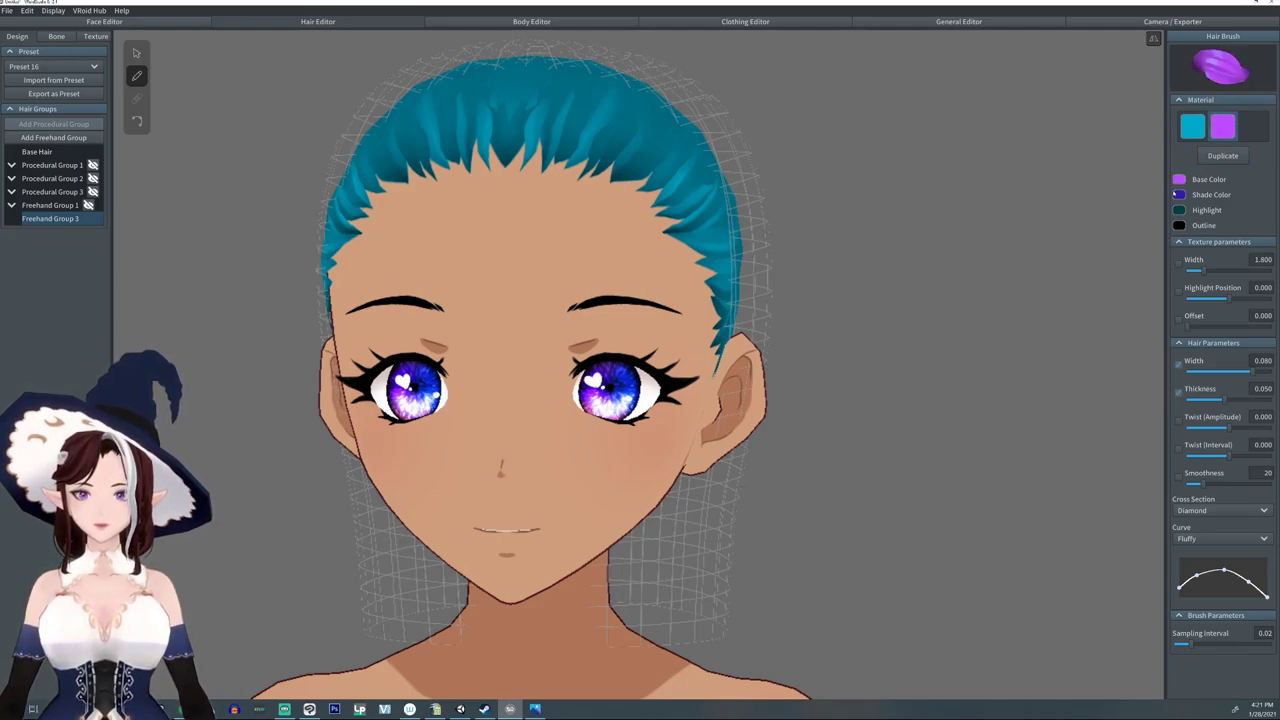
- Set the duplicated material's shade color to white FFFFFF and its highlight color to black 000000
left_click(1179, 195)
mouse_move(1117, 238)
left_mouse_down()
mouse_move(1088, 258)
mouse_move(1035, 181)
left_mouse_up()
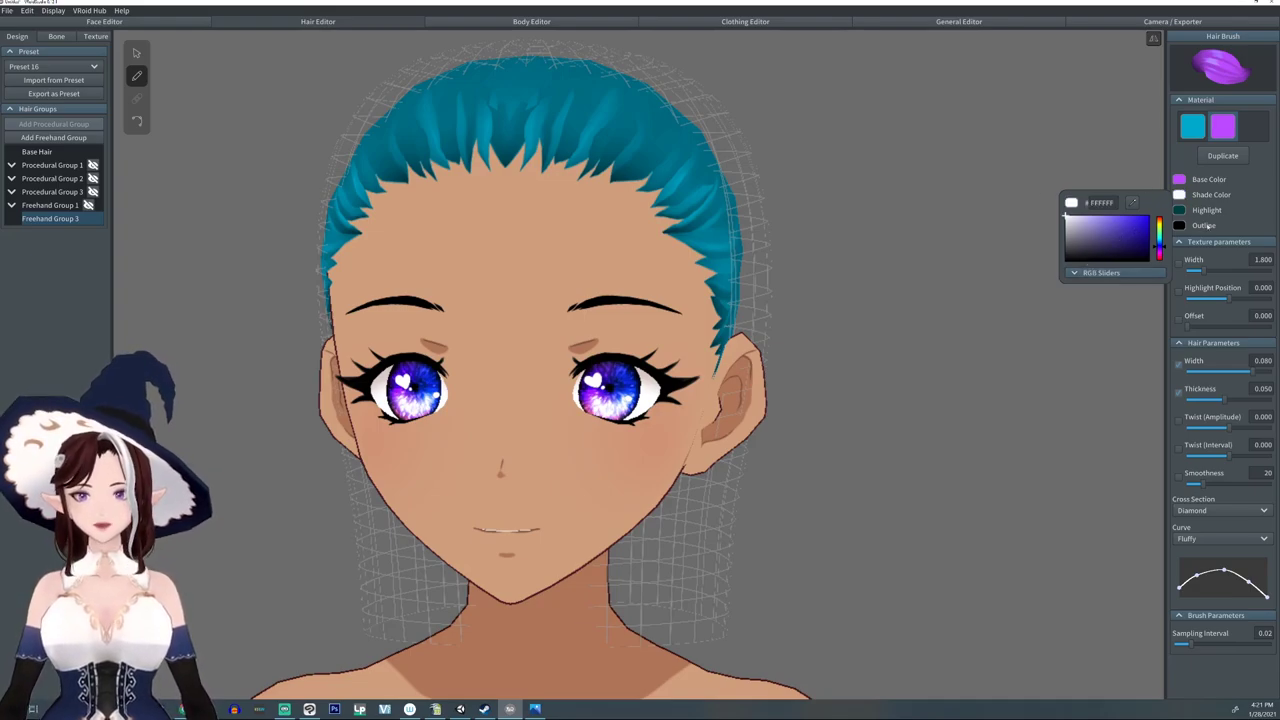
left_click(1179, 211)
left_click(1179, 211)
left_click_drag(1090, 255, 1027, 294)
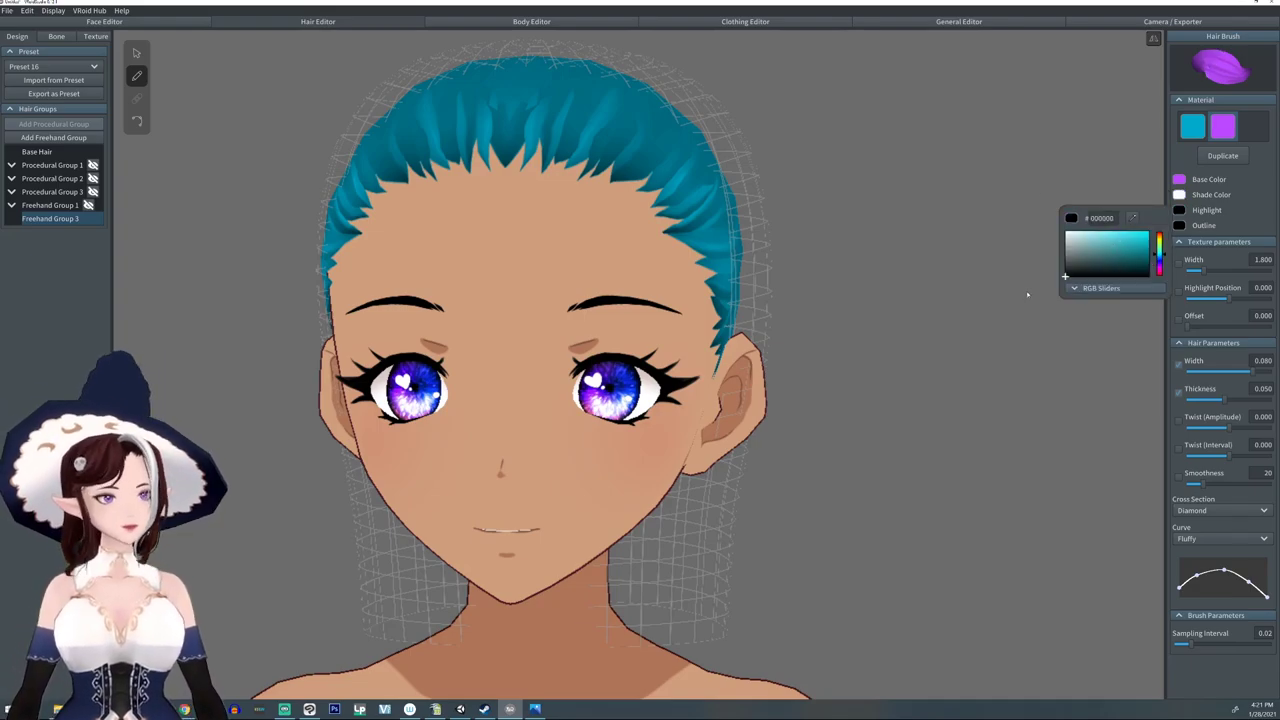
left_click(1198, 166)
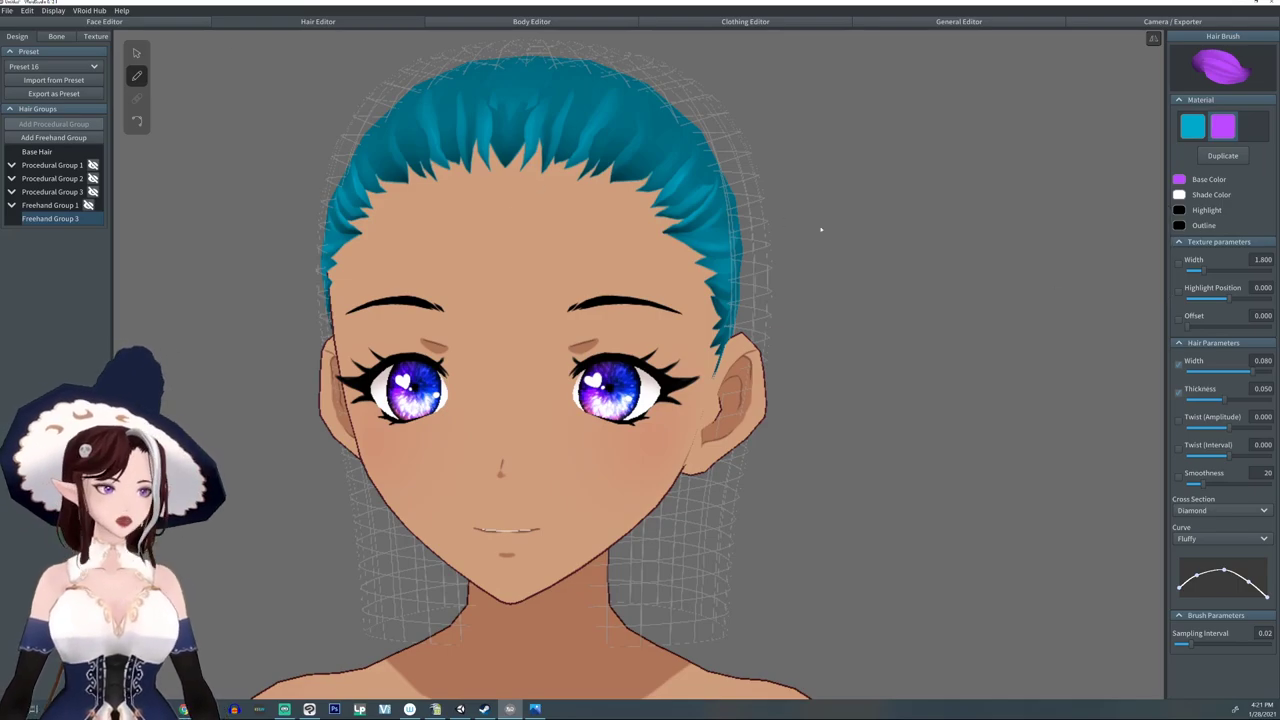
- Reshape the hair brush curve into a straight-sided central peak and draw a short earring strand hanging from the avatar's left earlobe
middle_click_drag(914, 342, 911, 327)
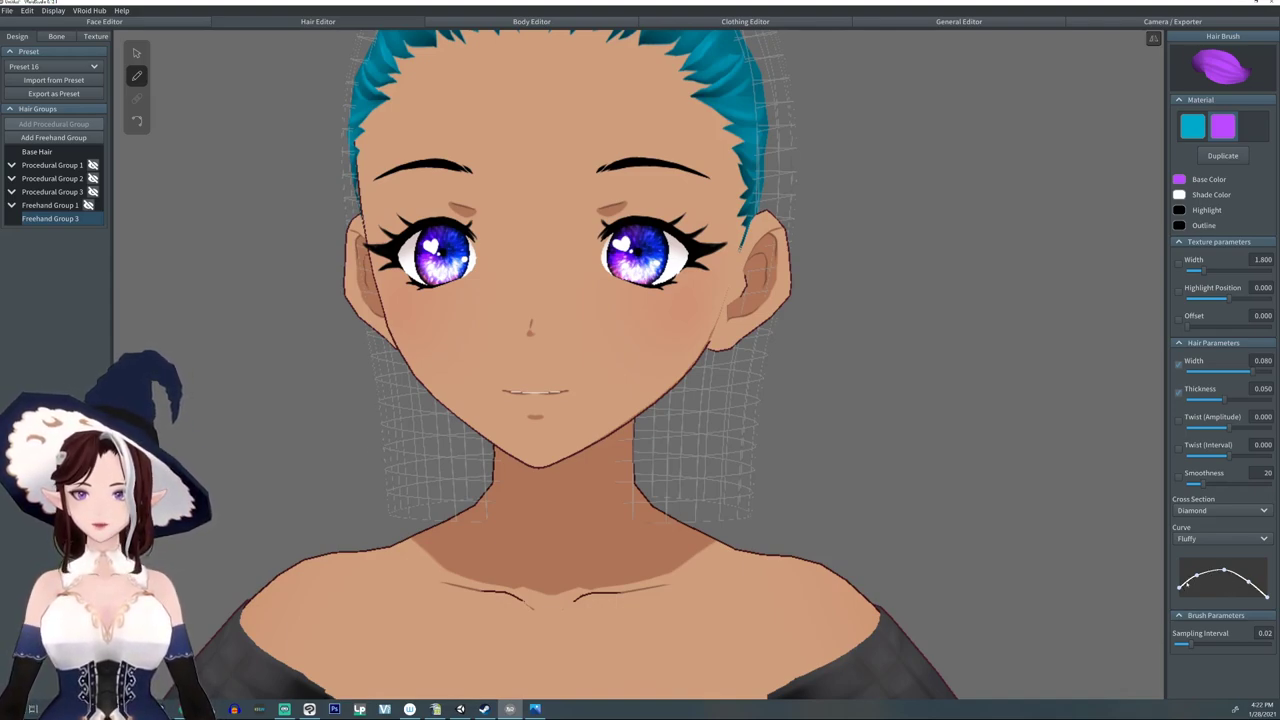
mouse_move(1197, 577)
left_mouse_down()
mouse_move(1200, 588)
mouse_move(1229, 570)
mouse_move(1179, 612)
left_mouse_up()
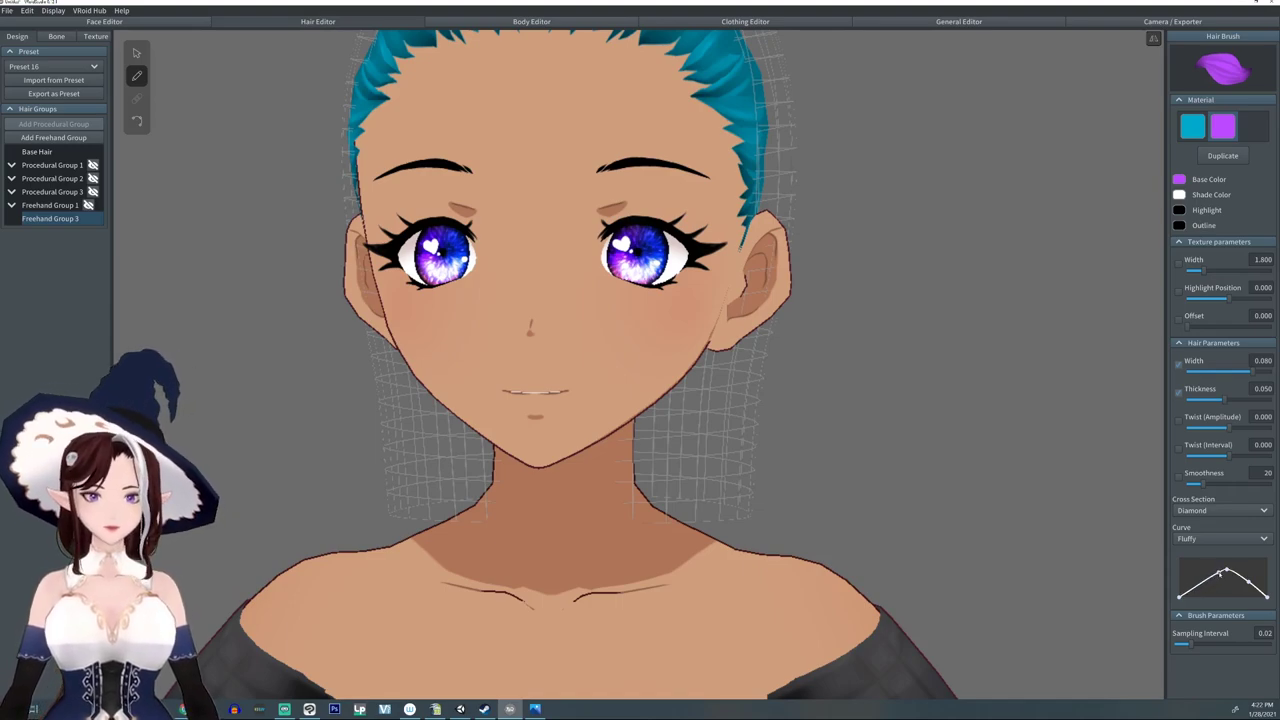
left_click_drag(1249, 583, 1235, 574)
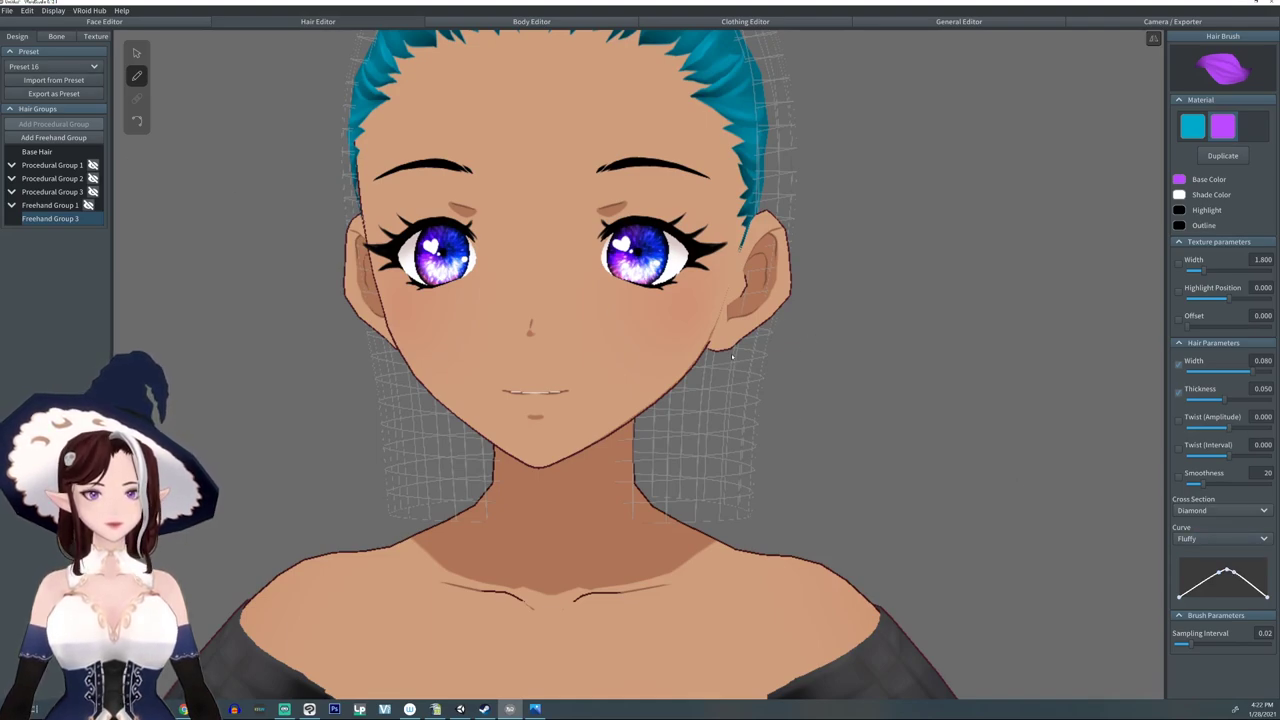
mouse_move(719, 355)
left_mouse_down()
mouse_move(728, 438)
mouse_move(751, 408)
left_mouse_up()
right_click_drag(751, 408, 762, 407)
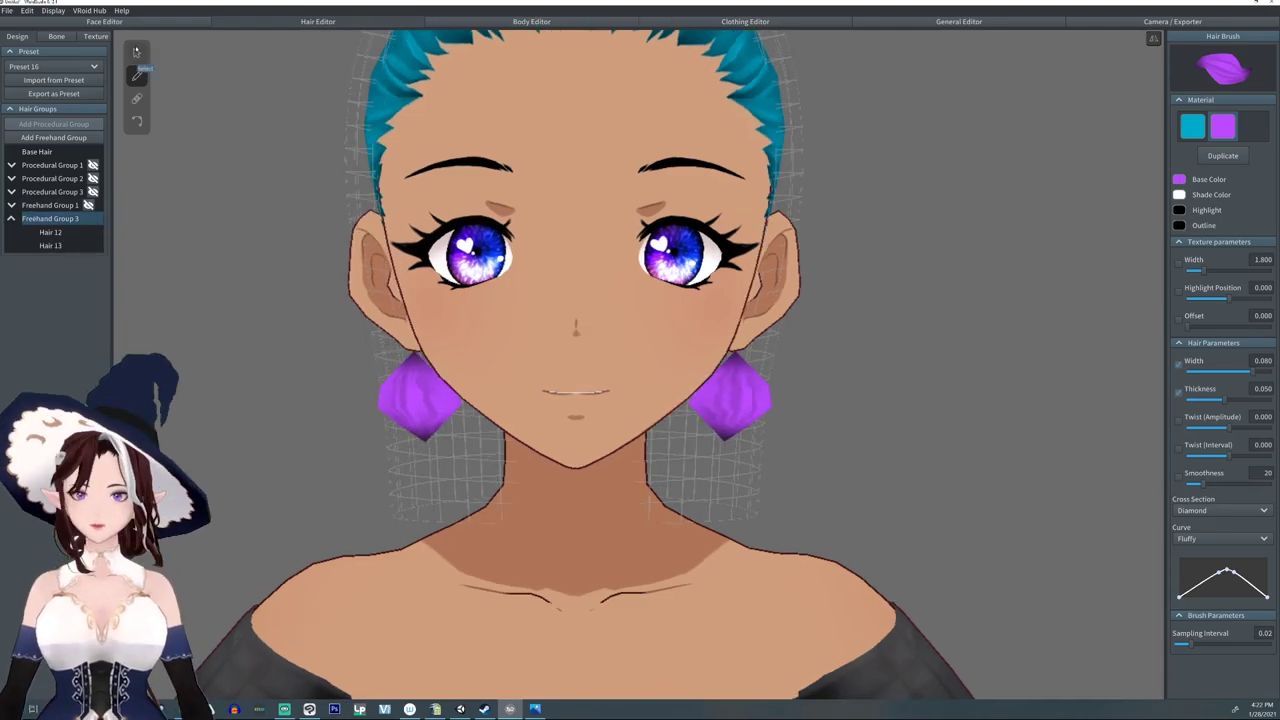
- Slim the earrings by setting Freehand Group 3's width scale to 0.257 and its thickness scale to 0.605
left_click(50, 232)
left_click(58, 218)
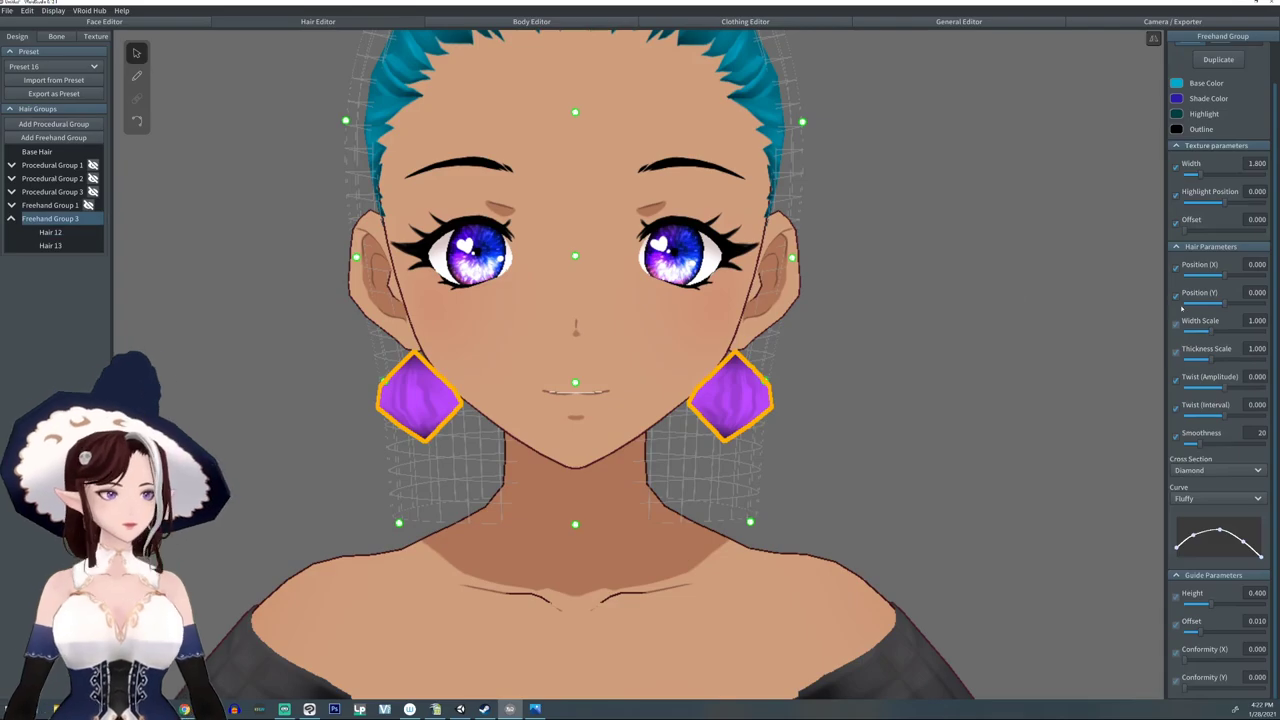
left_click_drag(1211, 364, 1191, 334)
mouse_move(960, 367)
right_mouse_down()
mouse_move(925, 370)
mouse_move(951, 364)
right_mouse_up()
left_click_drag(1207, 366, 1194, 337)
right_click_drag(530, 372, 762, 373)
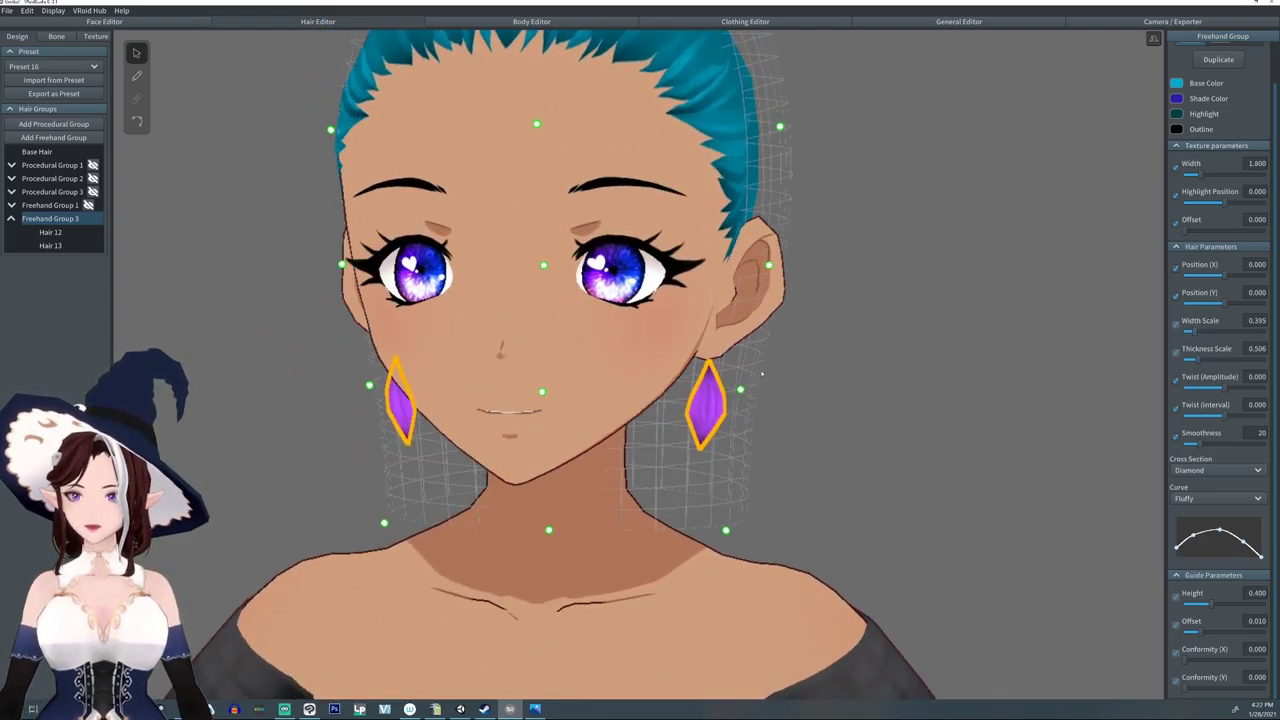
left_click_drag(1187, 333, 1206, 360)
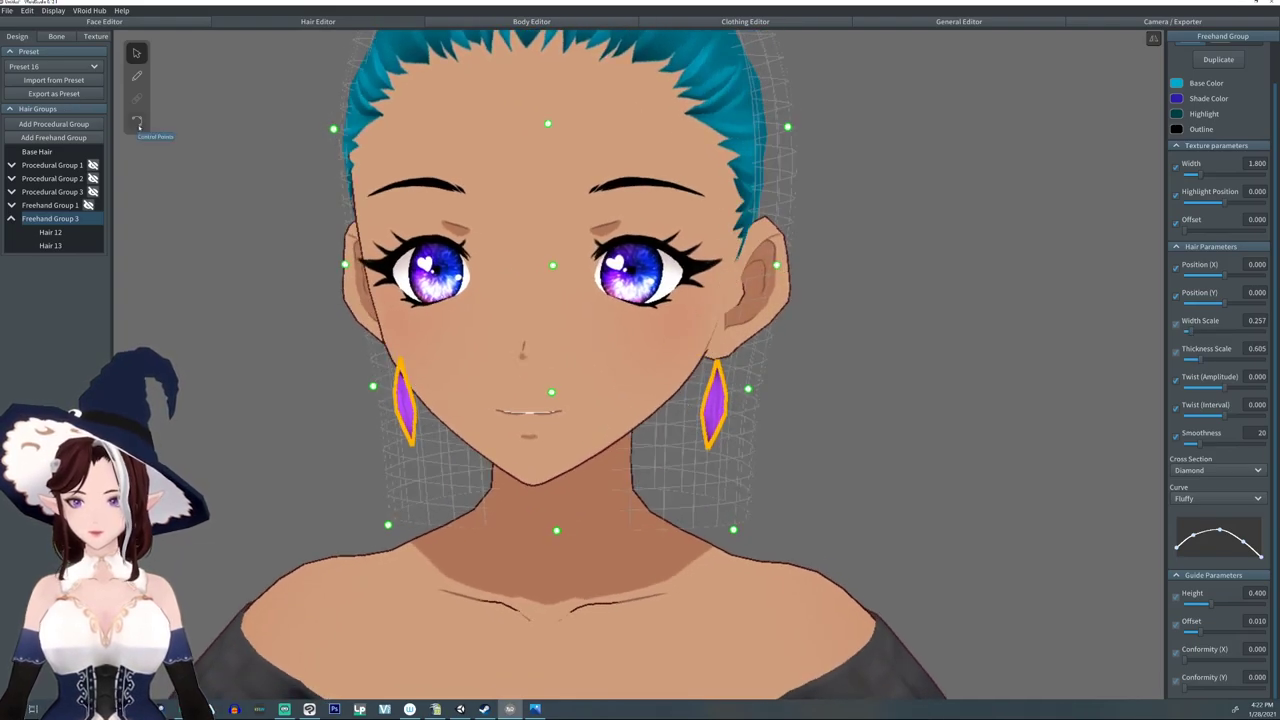
- Raise the top and middle control points of the left earring so it hangs directly from the earlobe
left_click(137, 121)
left_click_drag(717, 358, 713, 351)
left_click_drag(714, 413, 713, 396)
mouse_move(750, 404)
right_mouse_down()
mouse_move(1010, 404)
mouse_move(764, 402)
right_mouse_up()
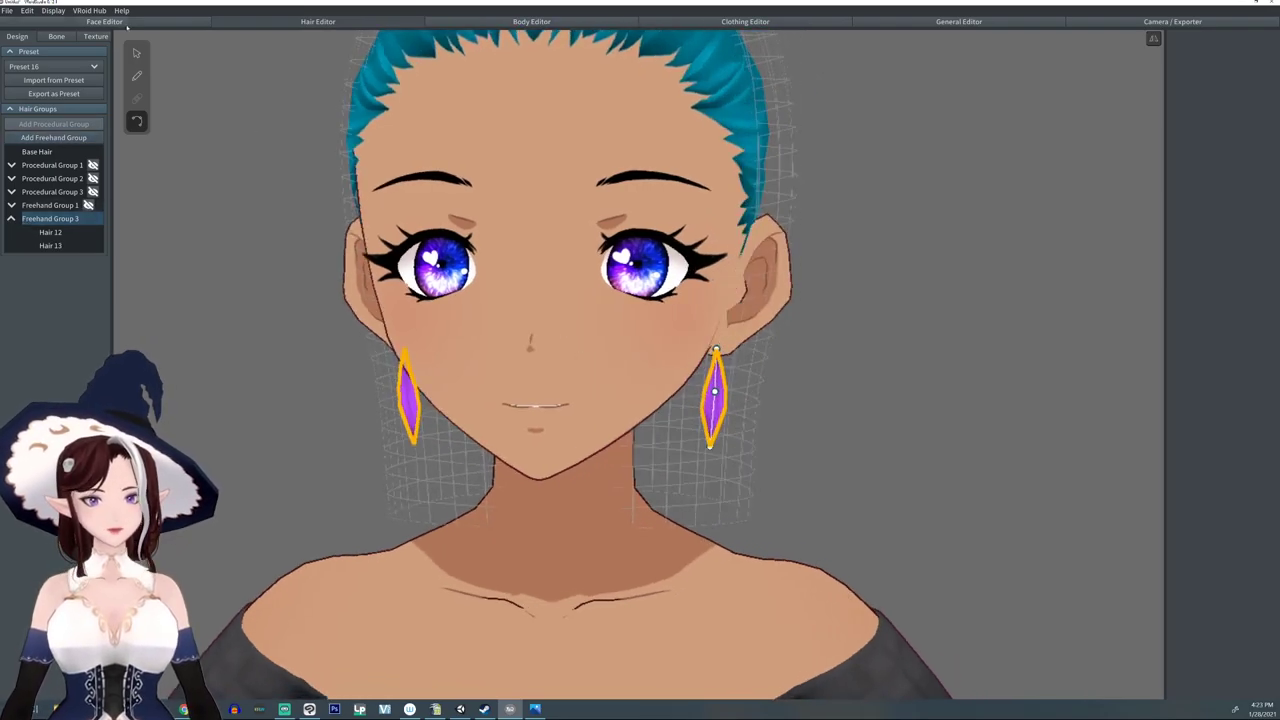
- Set the texture brush color to purple 9C62FF and the earring material's base color to white
left_click(95, 37)
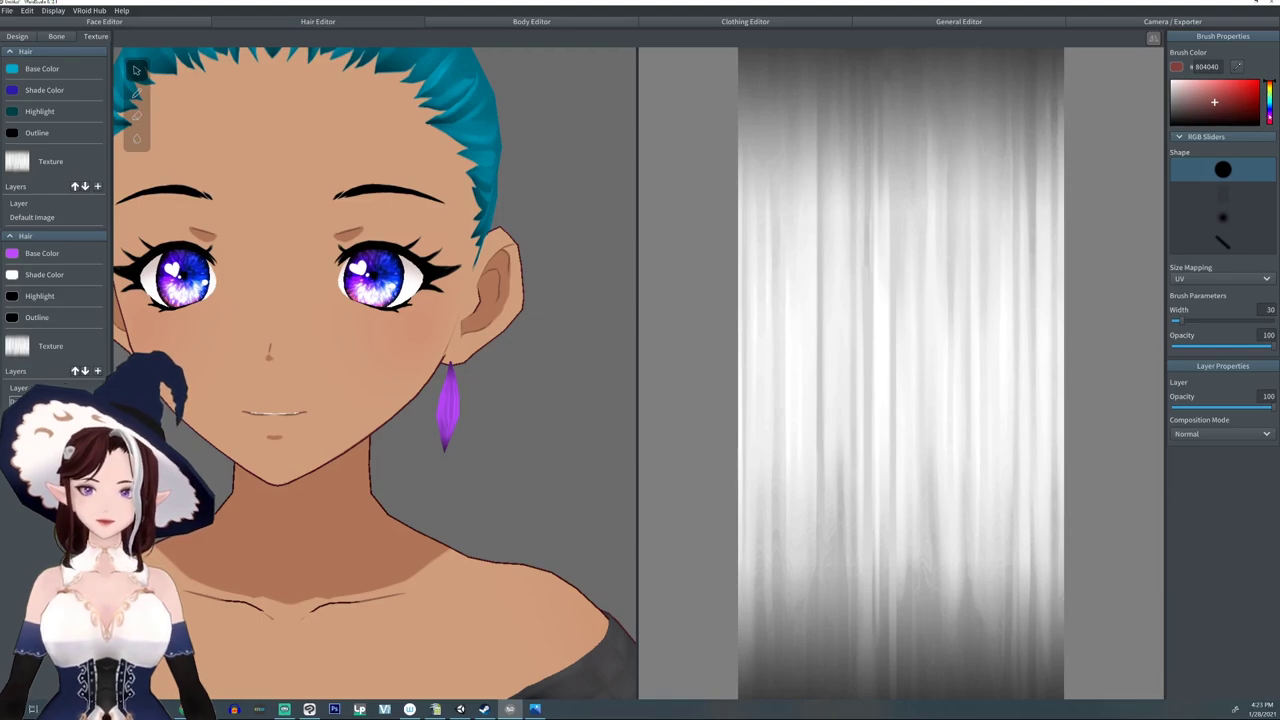
left_click(1270, 113)
mouse_move(1222, 90)
left_mouse_down()
mouse_move(1211, 78)
mouse_move(1225, 78)
left_mouse_up()
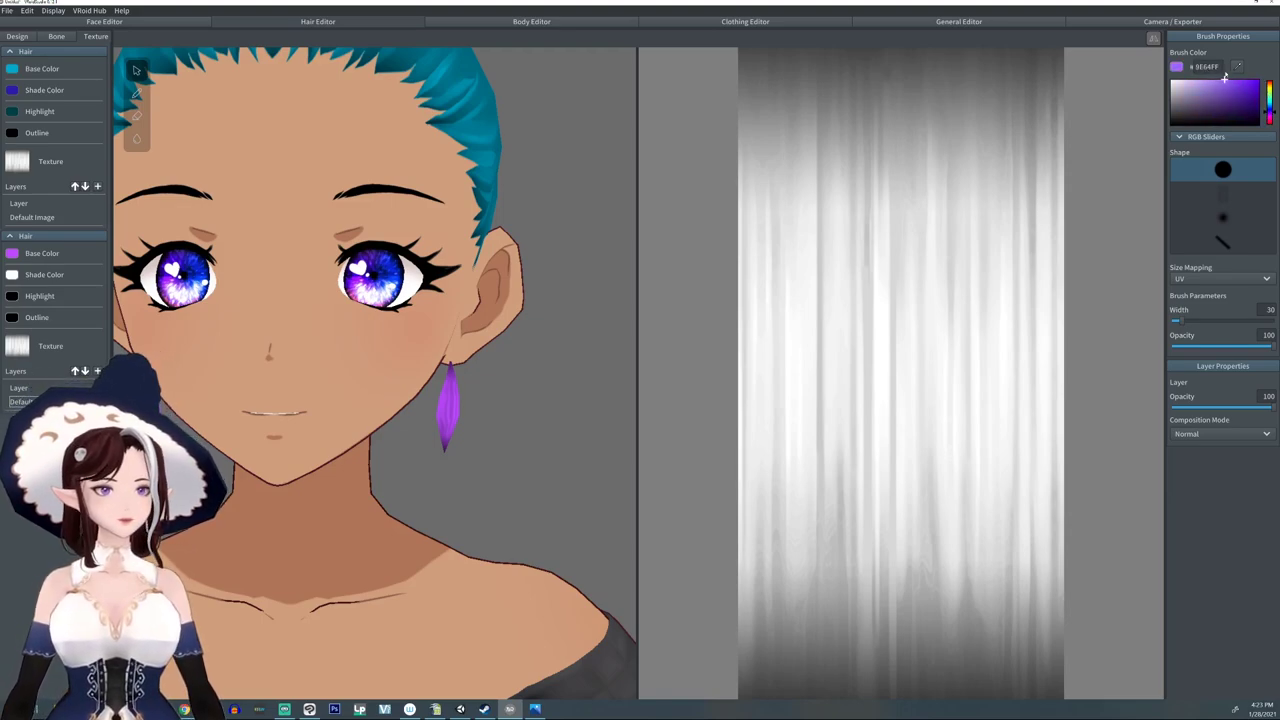
left_click(10, 256)
left_click(26, 276)
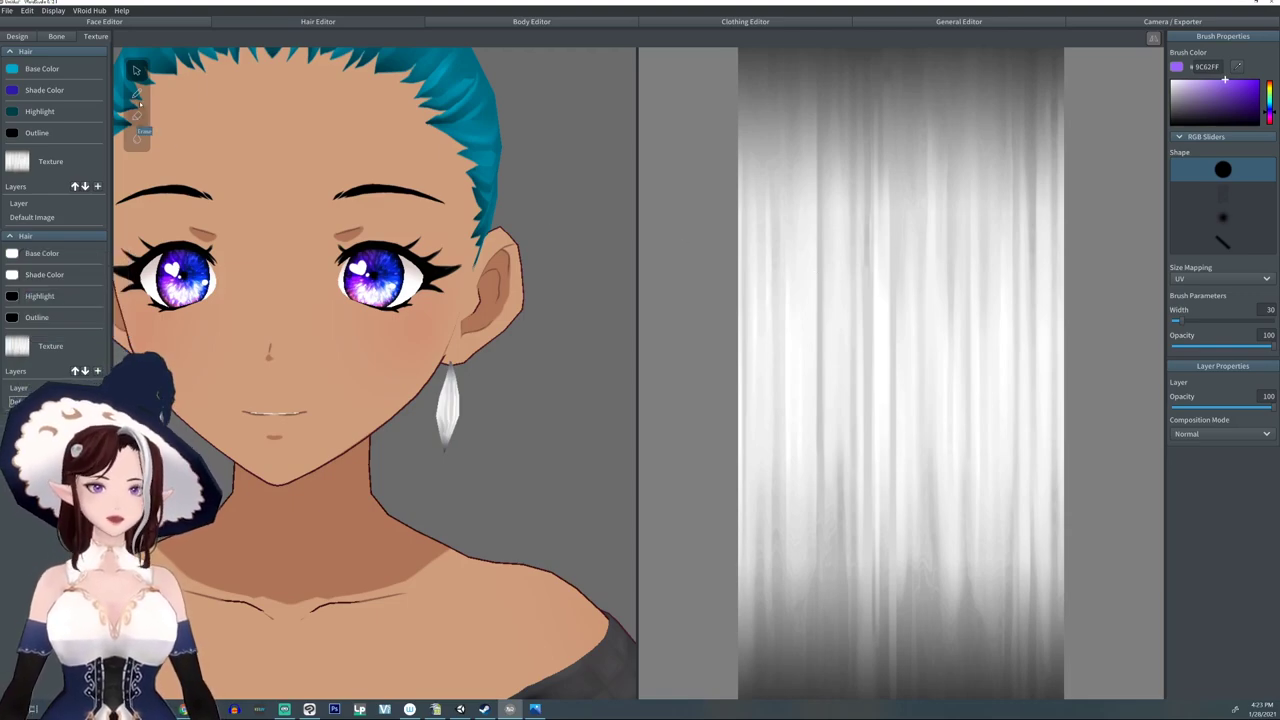
- Paint the entire earring texture solid purple, enlarging the brush width to 300 to cover it
left_click(137, 94)
left_click_drag(1204, 328, 1230, 320)
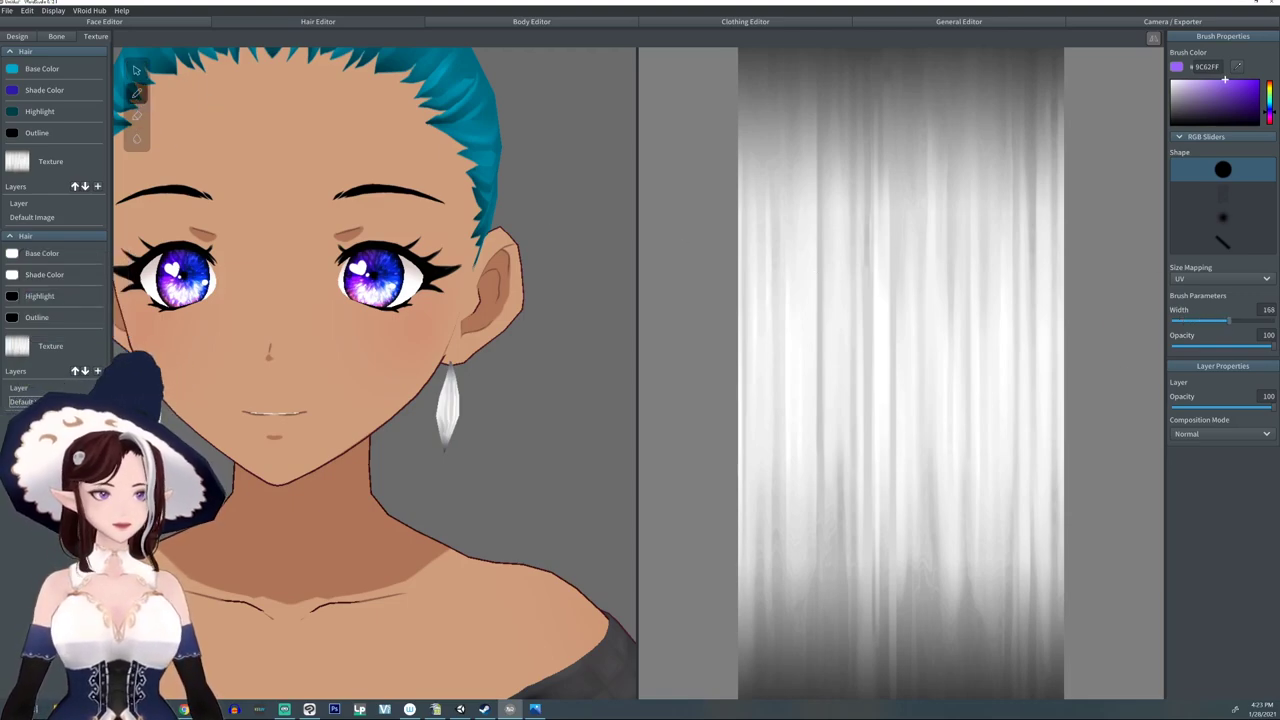
mouse_move(1054, 331)
left_mouse_down()
mouse_move(880, 371)
mouse_move(814, 371)
mouse_move(1028, 235)
left_mouse_up()
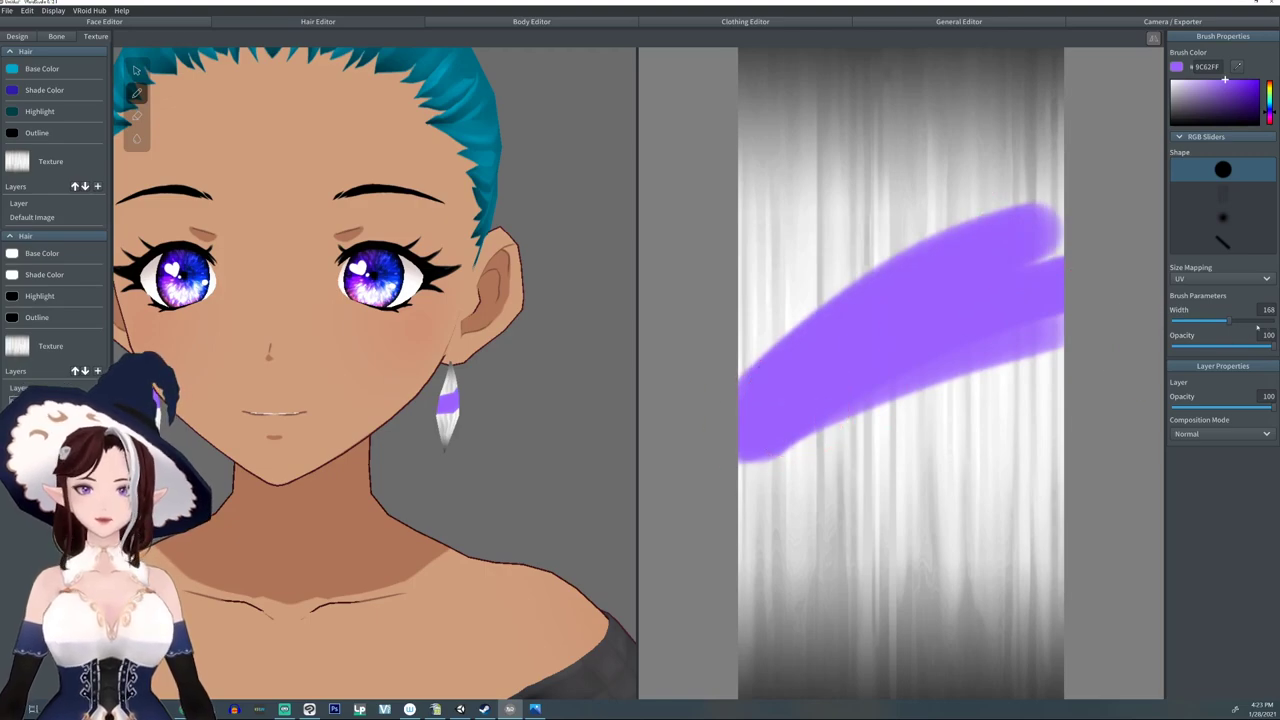
left_click_drag(1228, 320, 1272, 320)
mouse_move(1100, 349)
left_mouse_down()
mouse_move(909, 263)
mouse_move(1070, 178)
mouse_move(749, 166)
mouse_move(971, 80)
mouse_move(1000, 149)
mouse_move(880, 316)
mouse_move(814, 666)
mouse_move(1014, 614)
mouse_move(957, 466)
mouse_move(930, 563)
mouse_move(995, 563)
mouse_move(970, 600)
left_mouse_up()
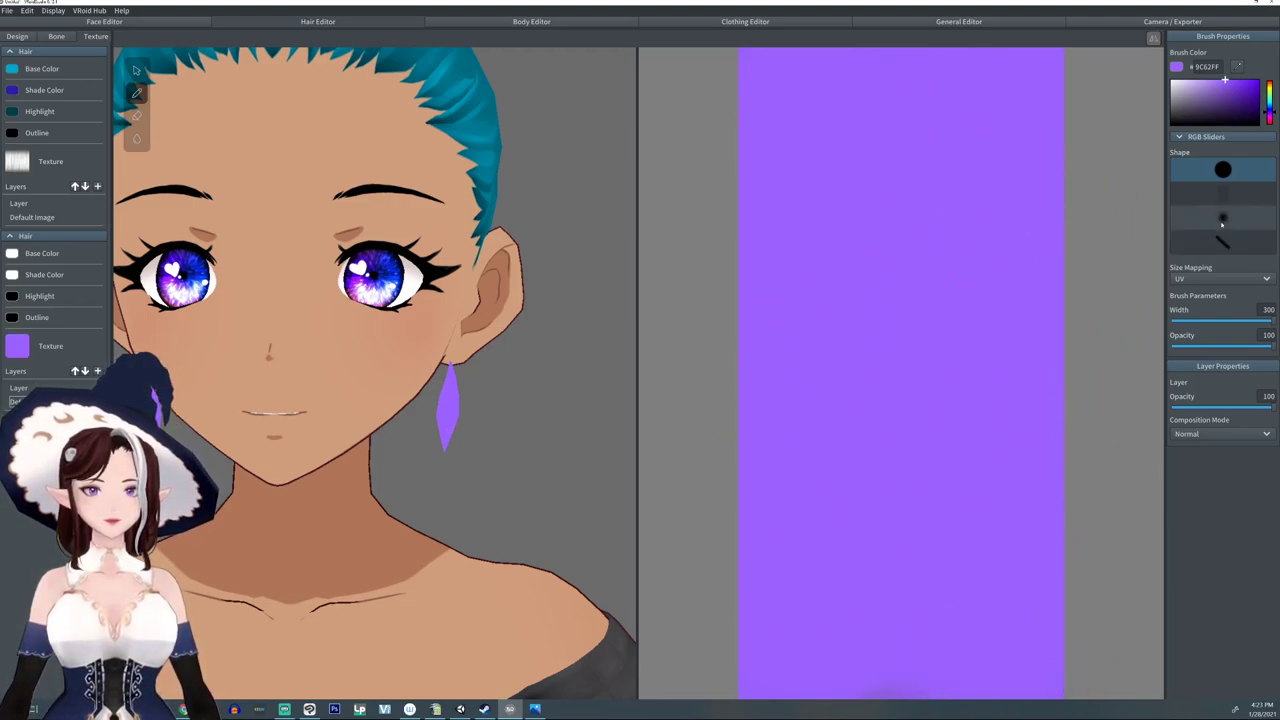
- Shade the earring texture's center and lower end in dark purple with the soft round brush at 36 opacity
left_click_drag(1244, 346, 1207, 348)
left_click(1225, 220)
left_click(1232, 101)
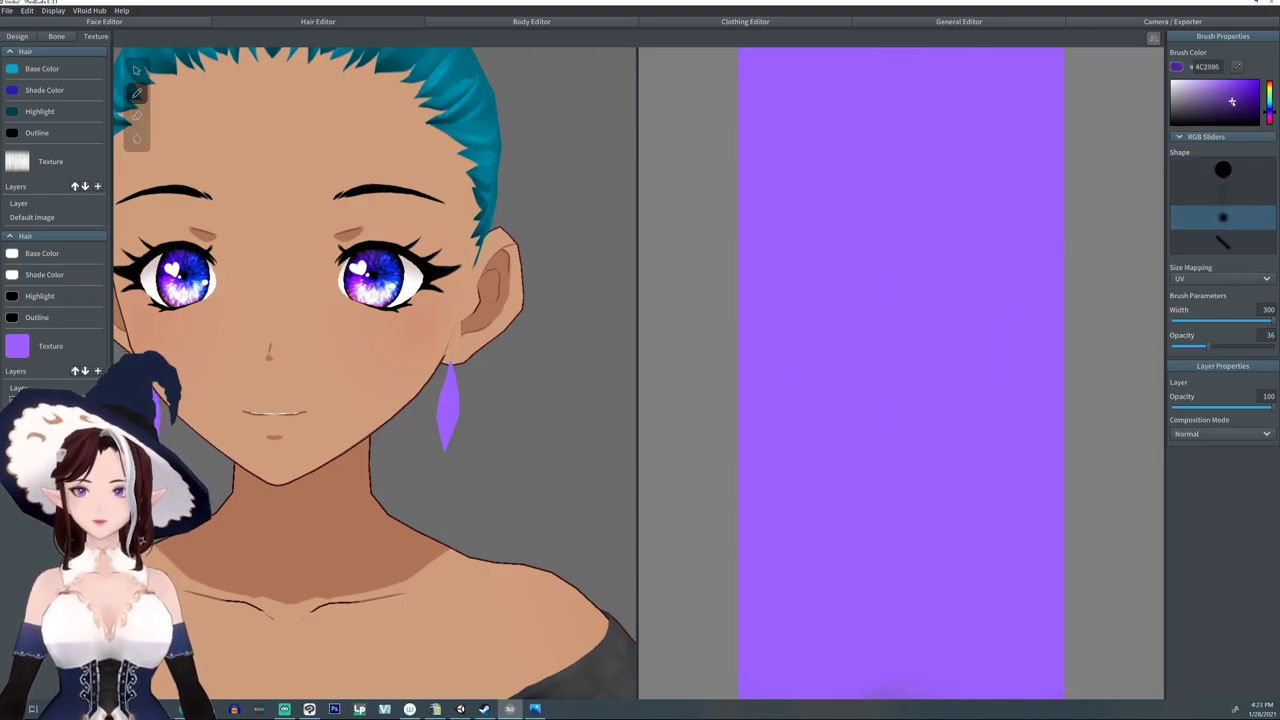
mouse_move(891, 223)
left_mouse_down()
mouse_move(900, 300)
mouse_move(883, 326)
mouse_move(843, 587)
mouse_move(866, 583)
mouse_move(834, 651)
mouse_move(950, 670)
mouse_move(775, 690)
mouse_move(1037, 663)
left_mouse_up()
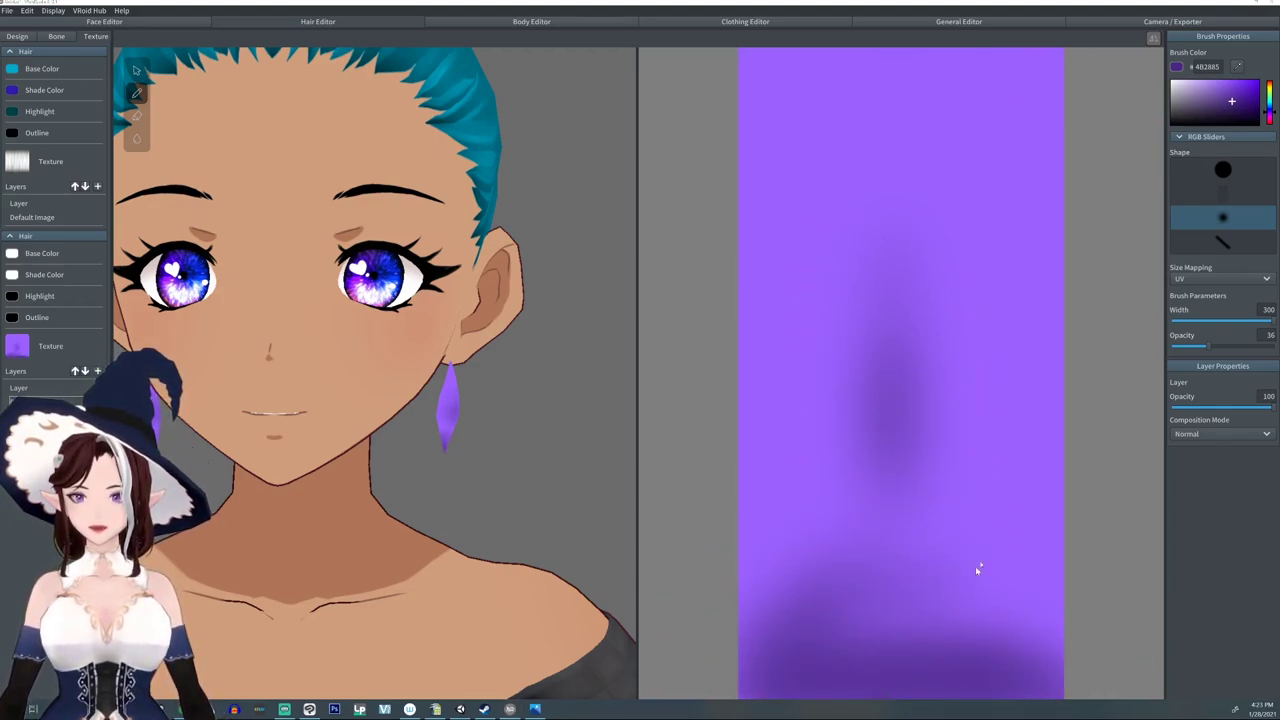
mouse_move(920, 456)
left_mouse_down()
mouse_move(914, 509)
mouse_move(829, 575)
mouse_move(1043, 614)
mouse_move(917, 650)
mouse_move(906, 343)
mouse_move(808, 586)
mouse_move(765, 640)
left_mouse_up()
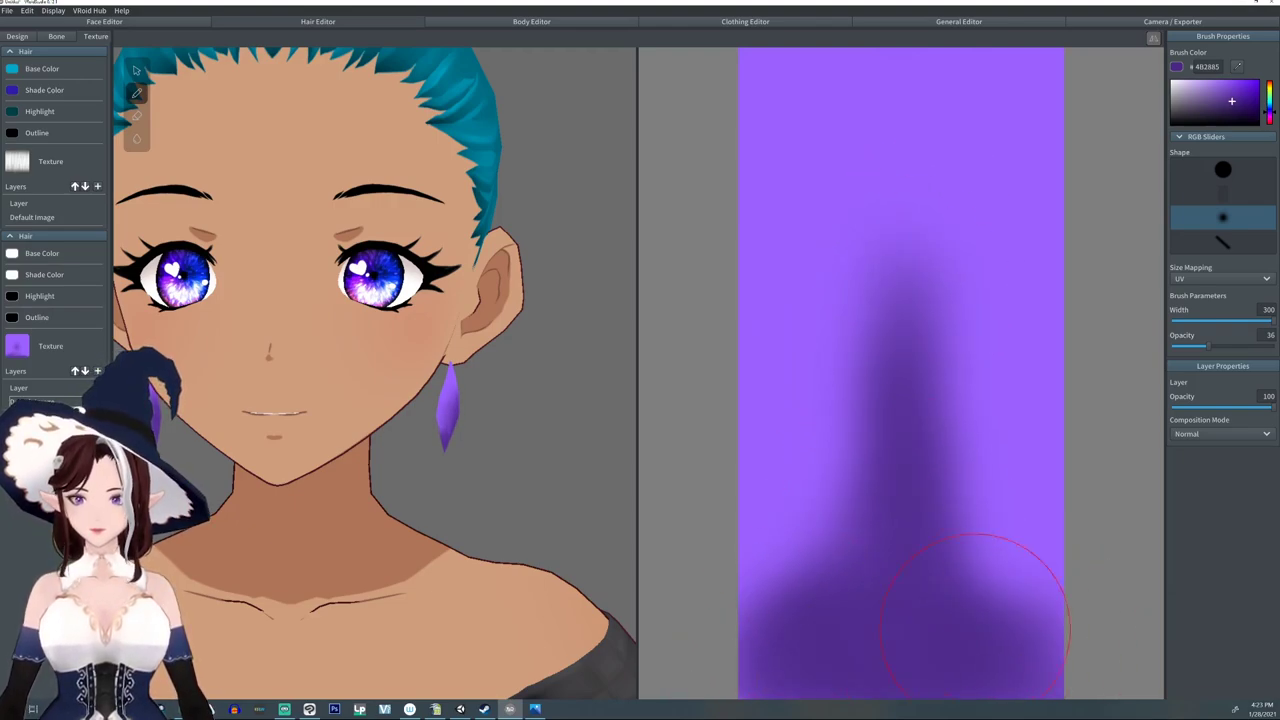
- Paint a pale lavender E1CFFF highlight streak down the upper left of the earring texture and return to the hair design view
left_click_drag(1232, 101, 1186, 80)
mouse_move(800, 140)
left_mouse_down()
mouse_move(823, 295)
mouse_move(810, 265)
mouse_move(829, 314)
mouse_move(843, 80)
mouse_move(816, 310)
mouse_move(814, 106)
mouse_move(806, 330)
left_mouse_up()
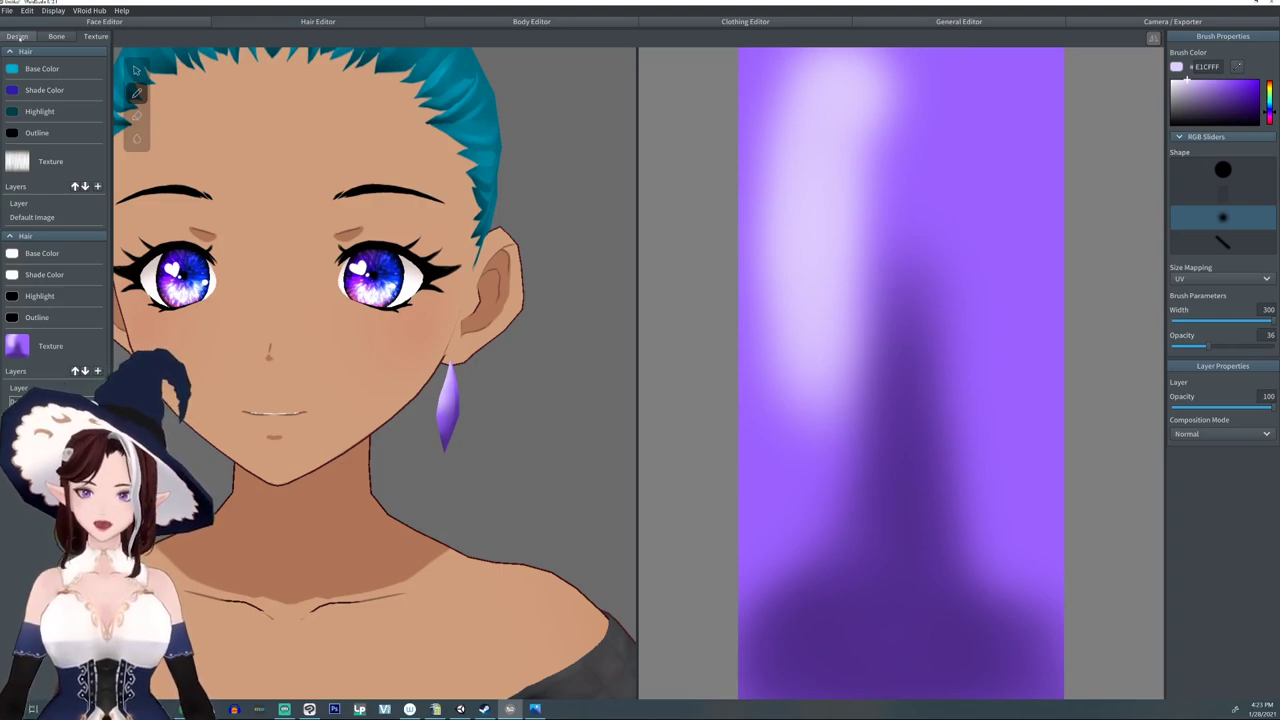
left_click(17, 36)
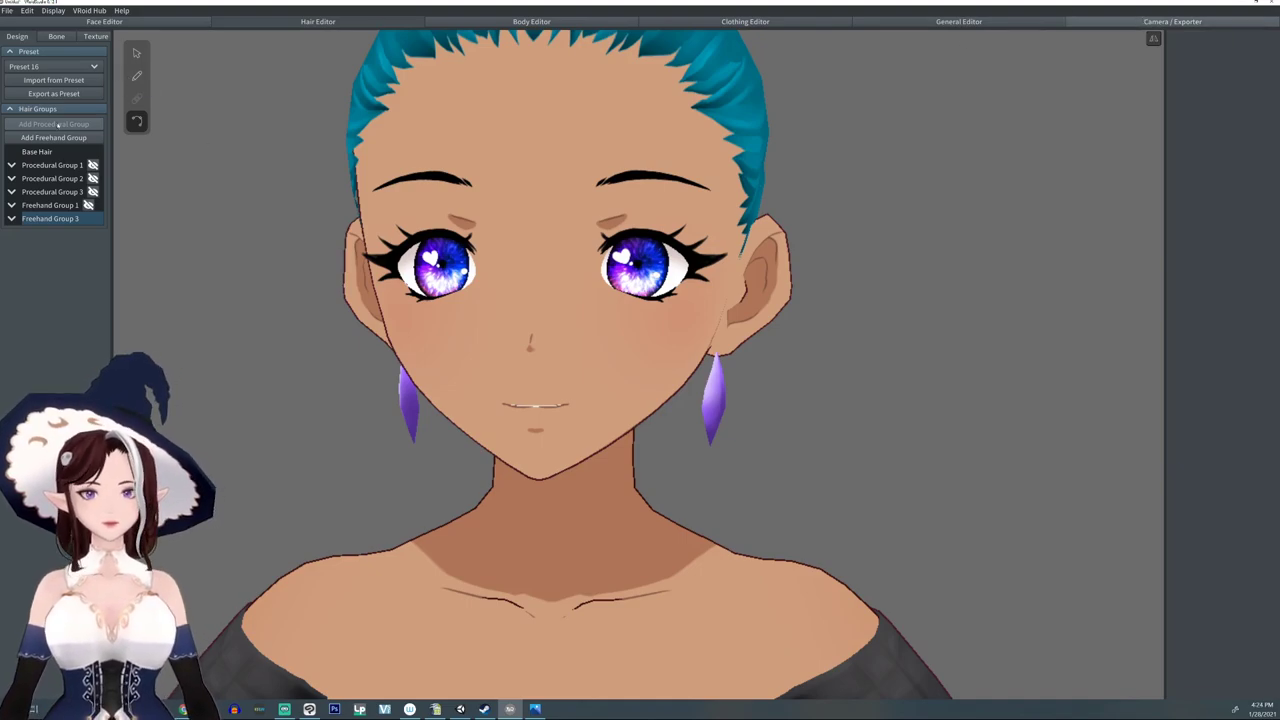
- Preview how the earrings move on the avatar using the Standby 1, Standby 4, Standby 3 and Standby 5 animations
left_click(1140, 22)
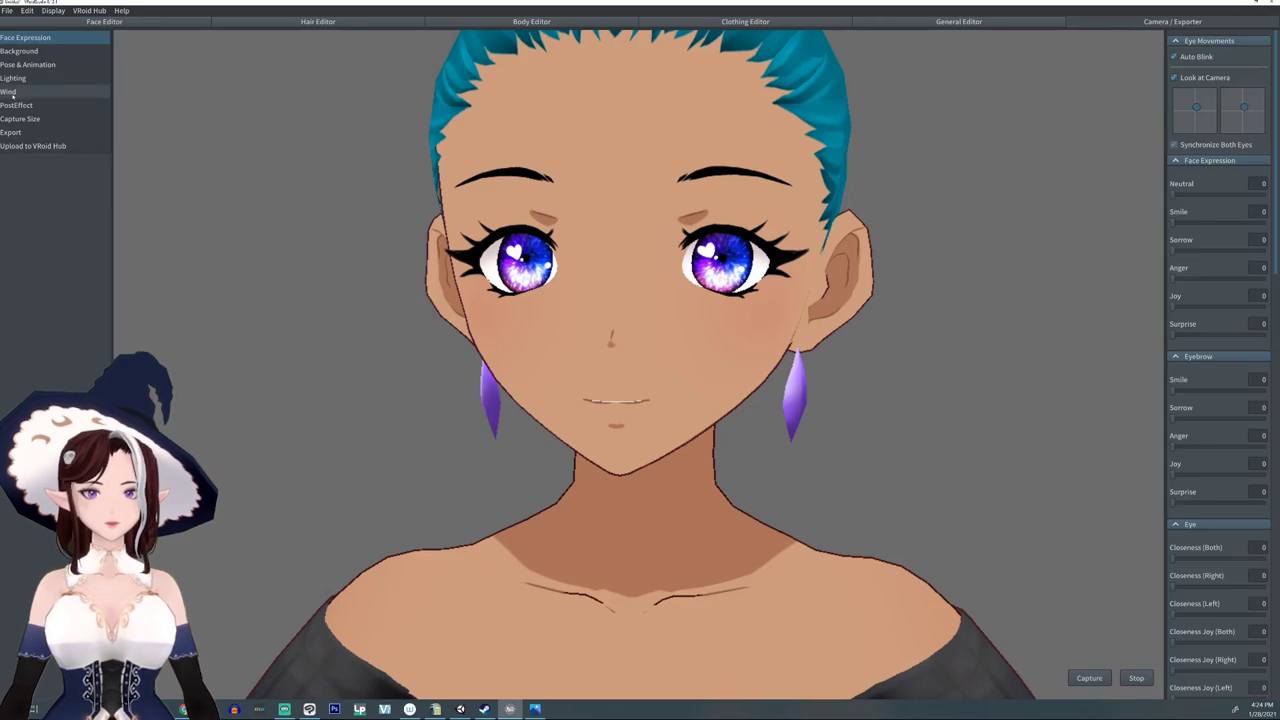
left_click(30, 64)
left_click(1188, 111)
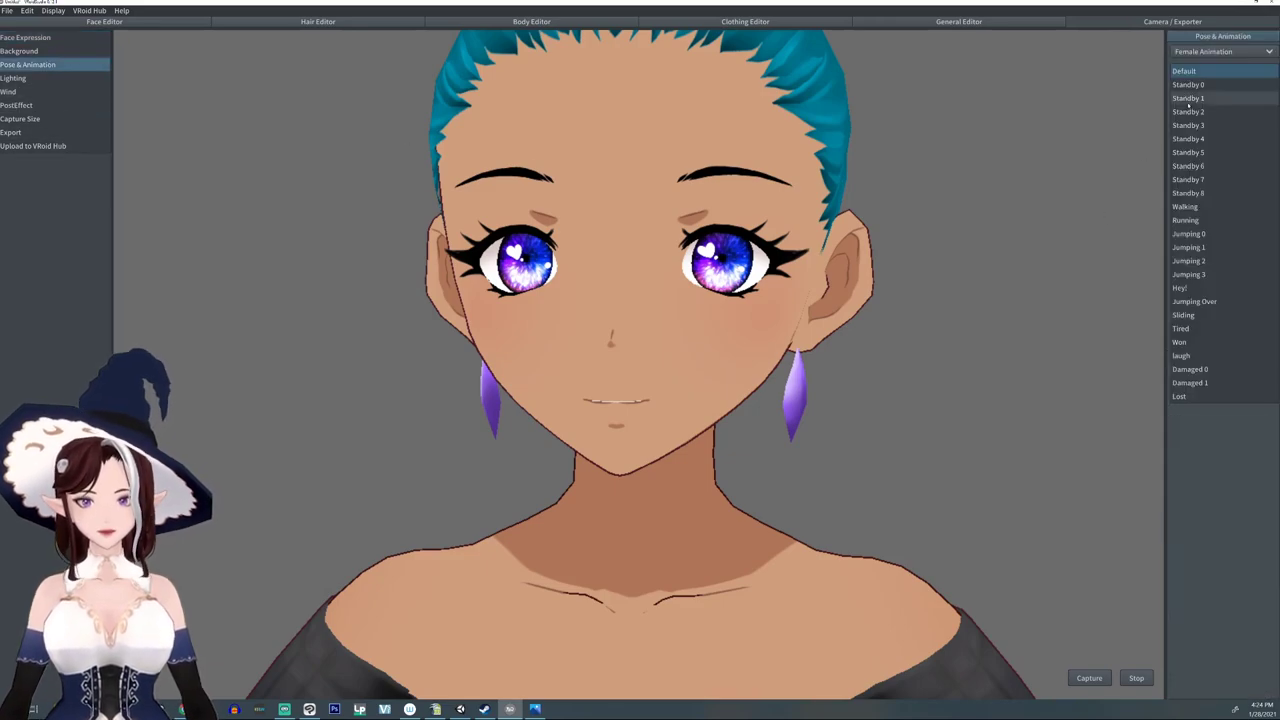
left_click(1200, 99)
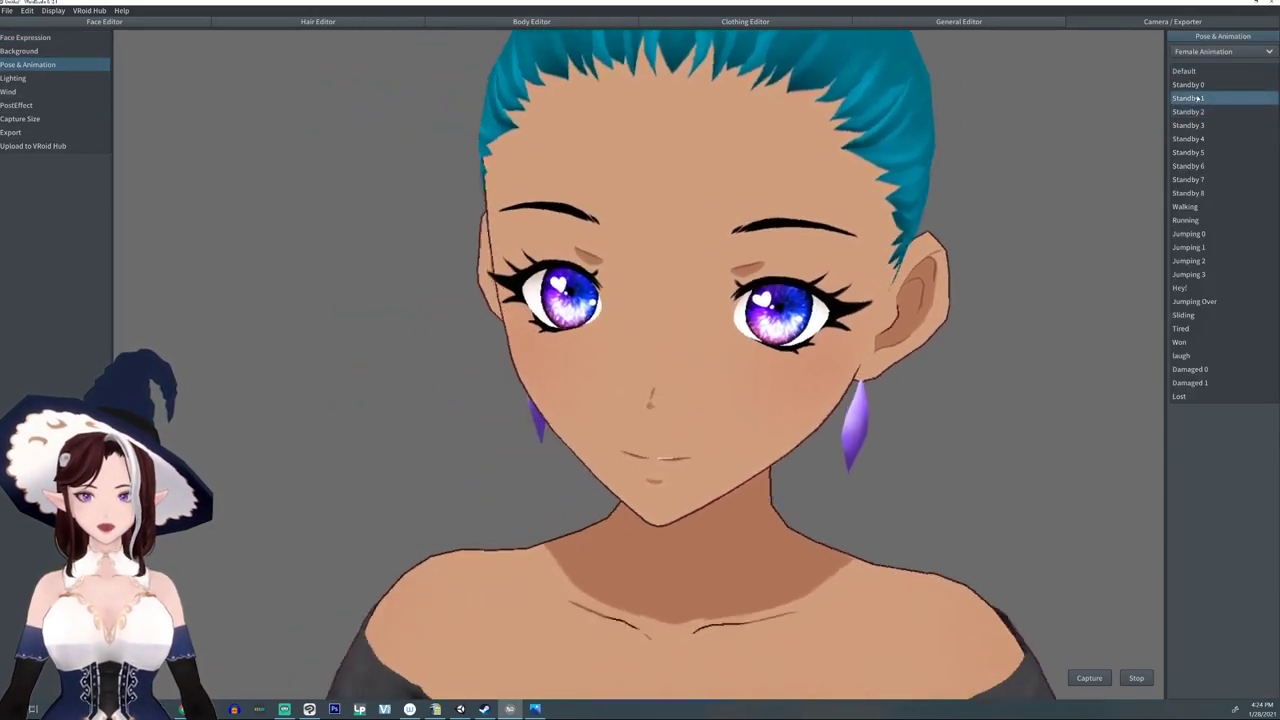
left_click(1195, 140)
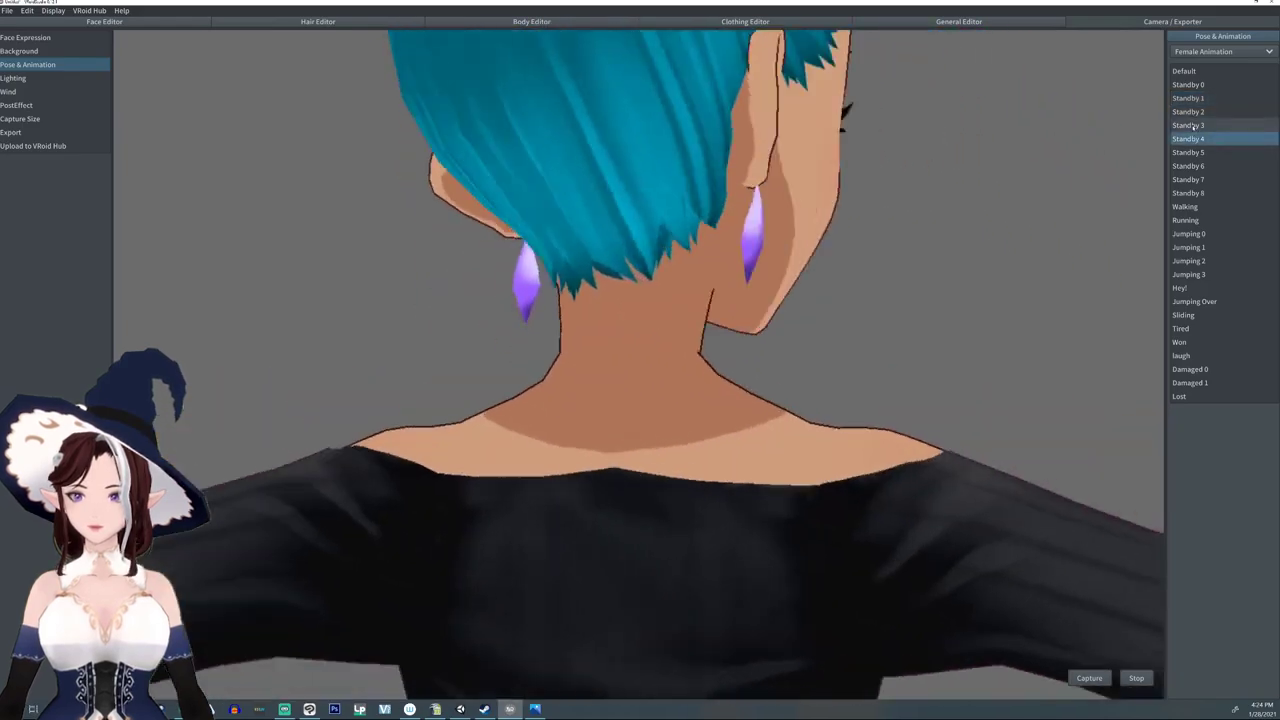
left_click(1190, 125)
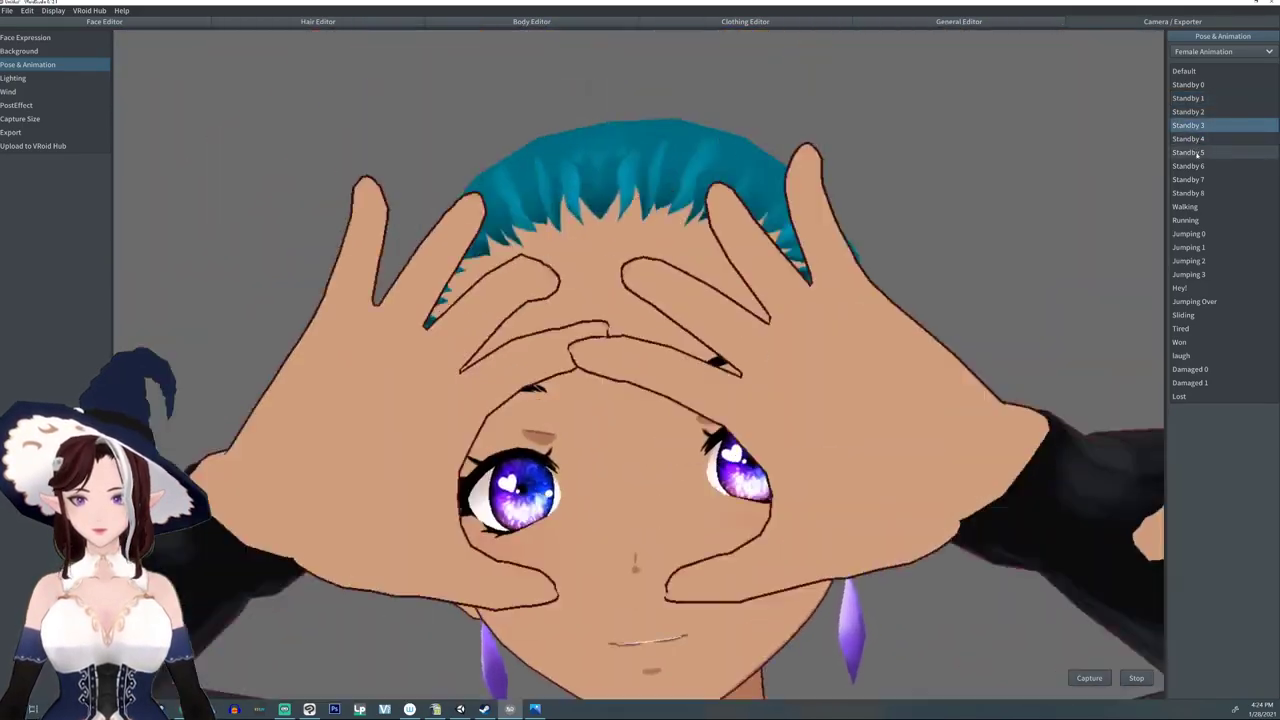
left_click(1197, 153)
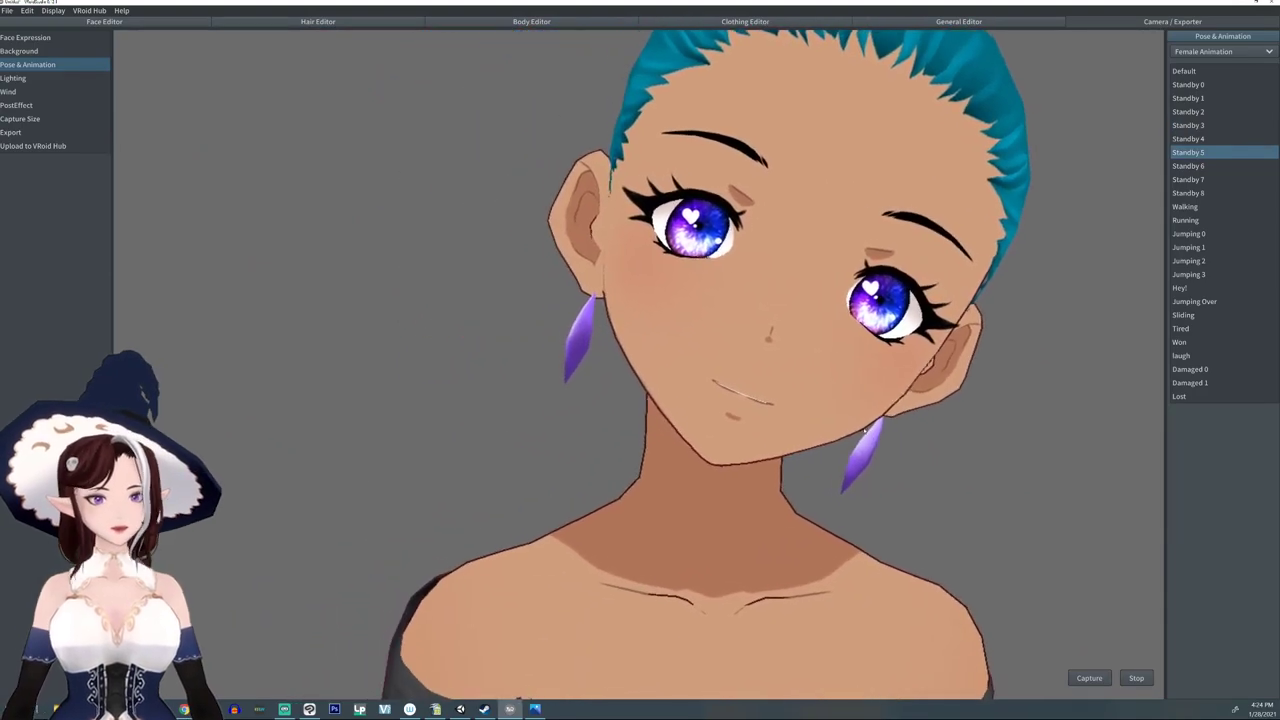
- Return to hair editing and open the hair bone settings
left_click(347, 21)
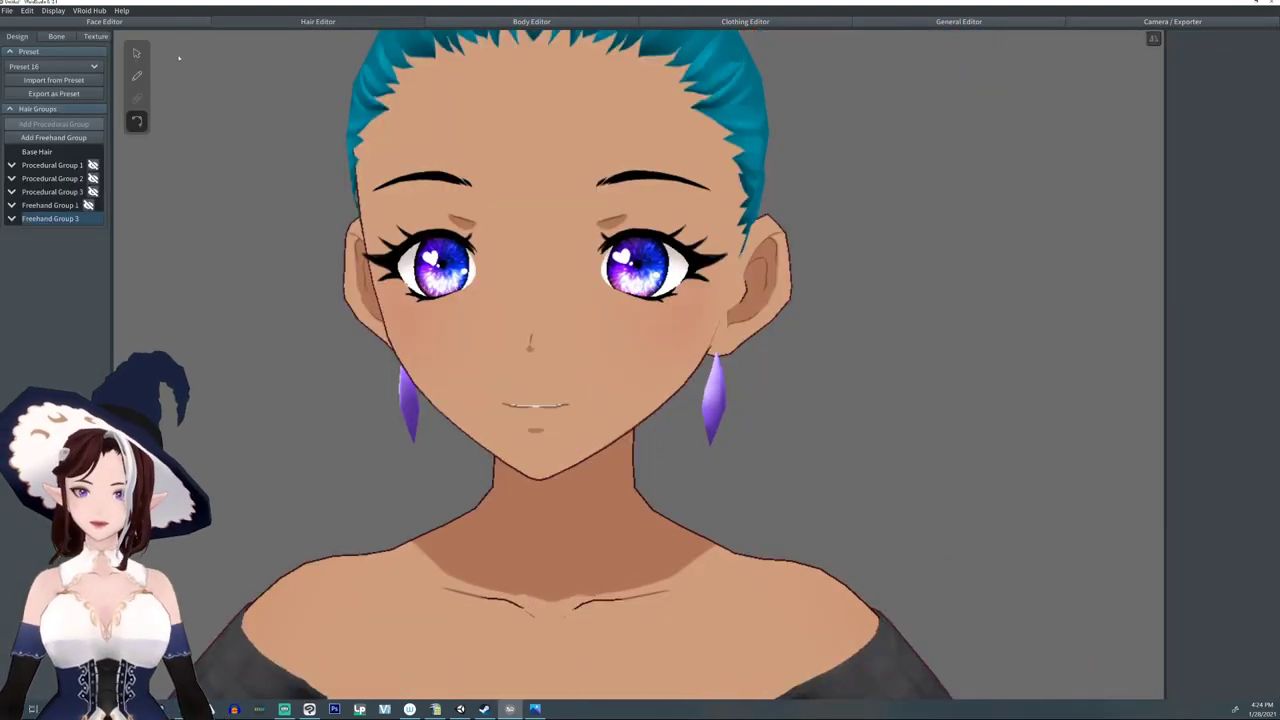
left_click(56, 36)
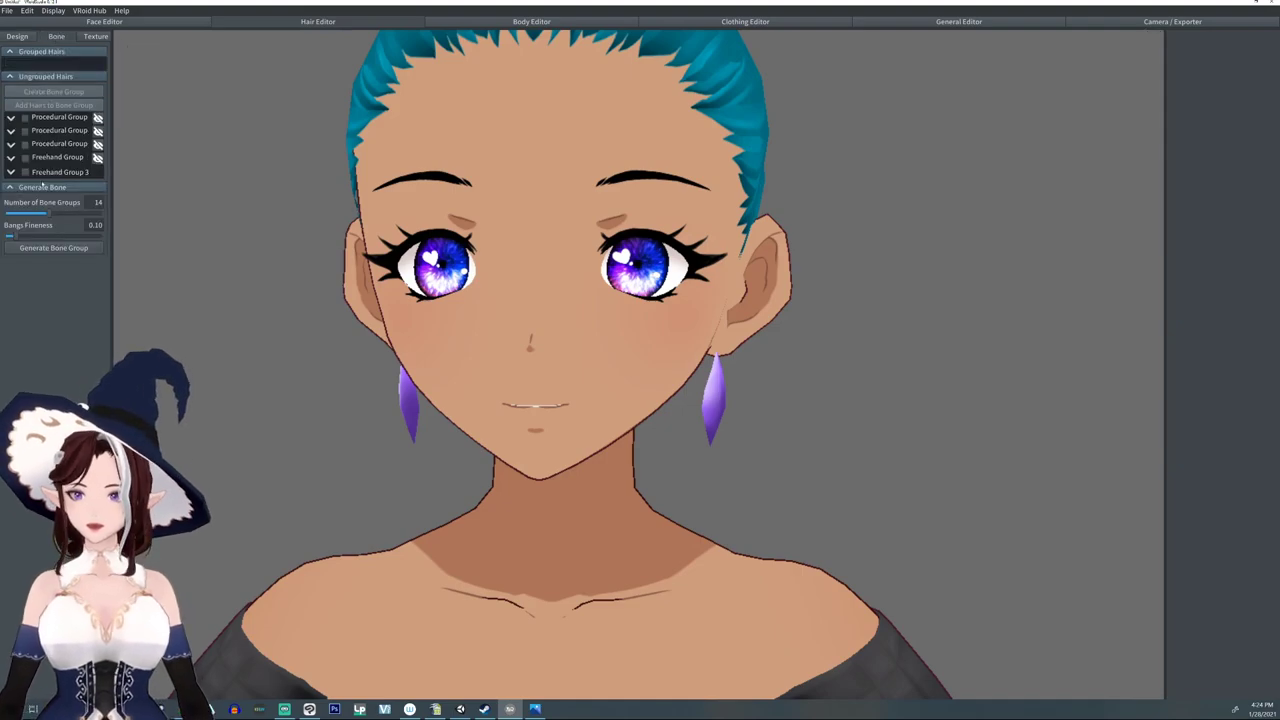
left_click(25, 172)
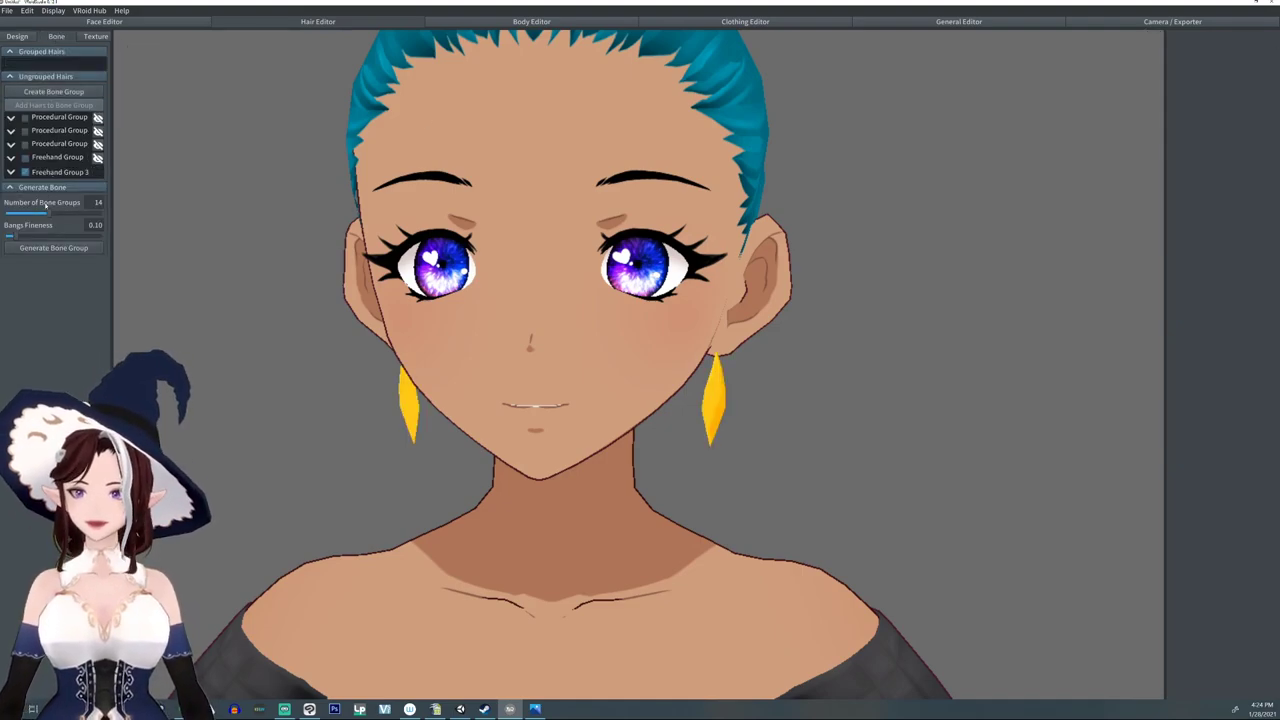
left_click(30, 92)
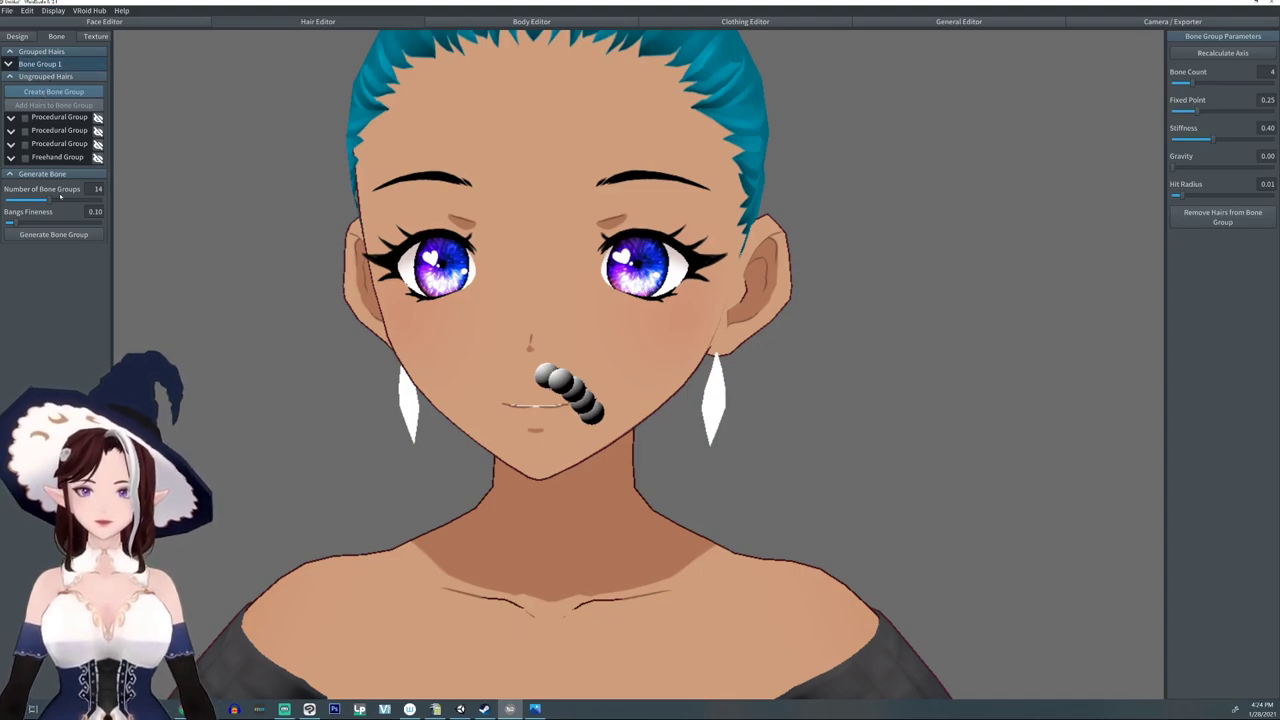
right_click(36, 68)
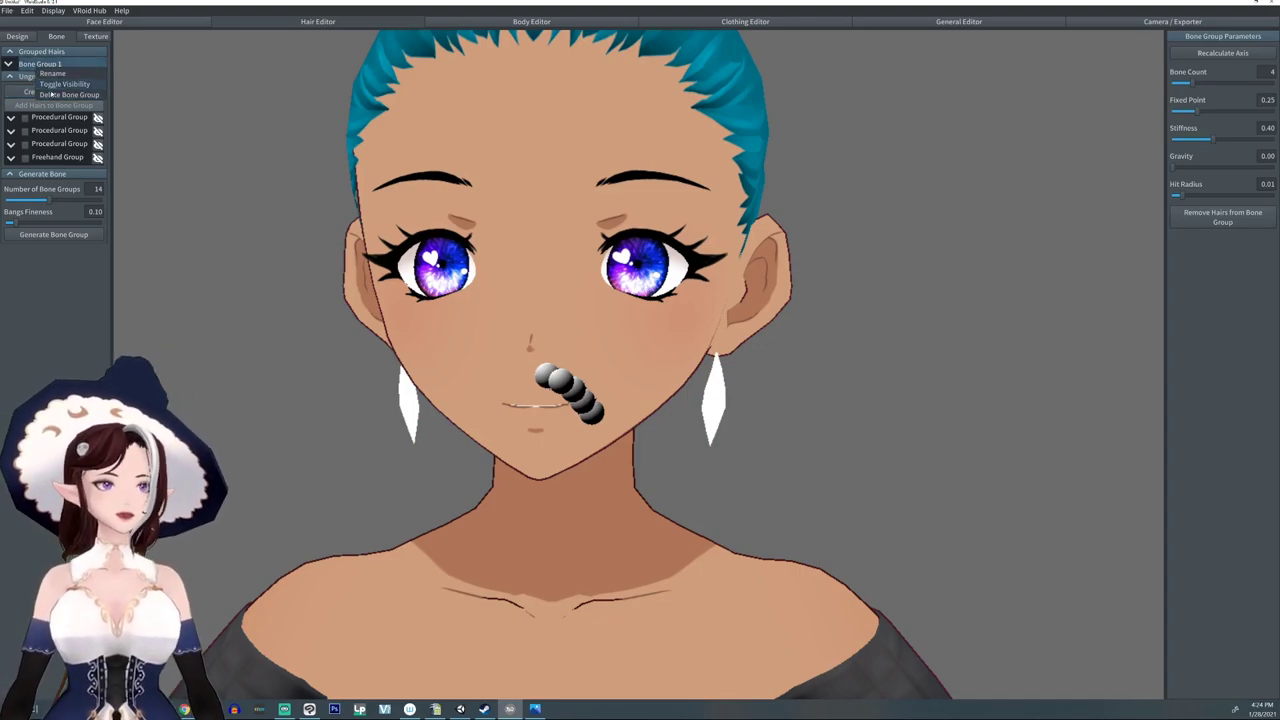
left_click(51, 95)
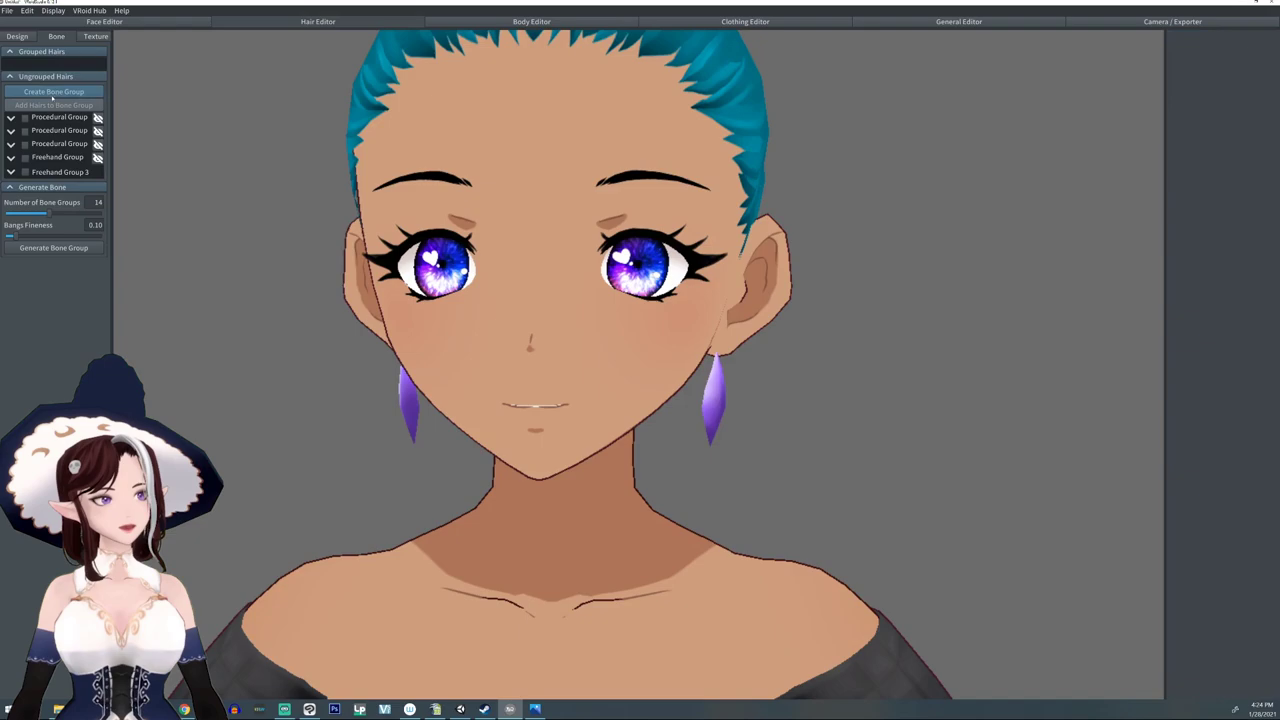
- Create a separate bone group for the avatar's left earring, with bone count 1 and fixed point 0.20
left_click(720, 393)
left_click(54, 92)
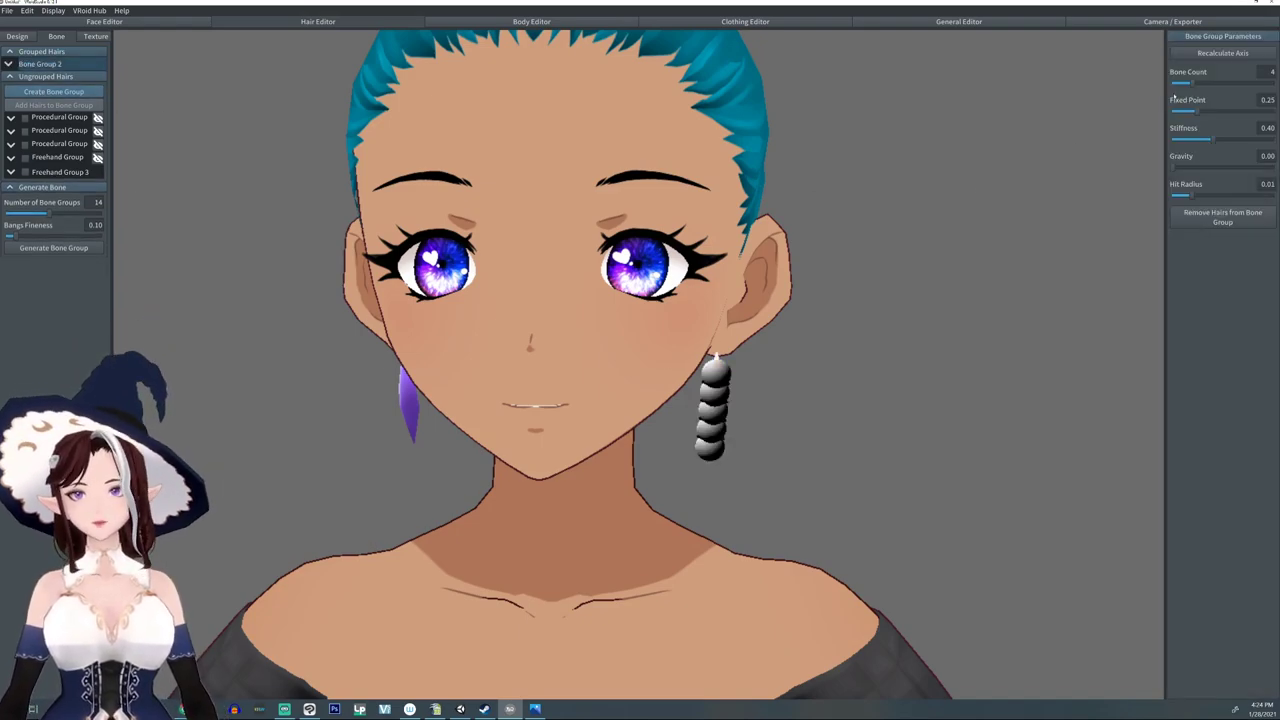
left_click_drag(1186, 85, 1170, 85)
right_click_drag(907, 224, 905, 228)
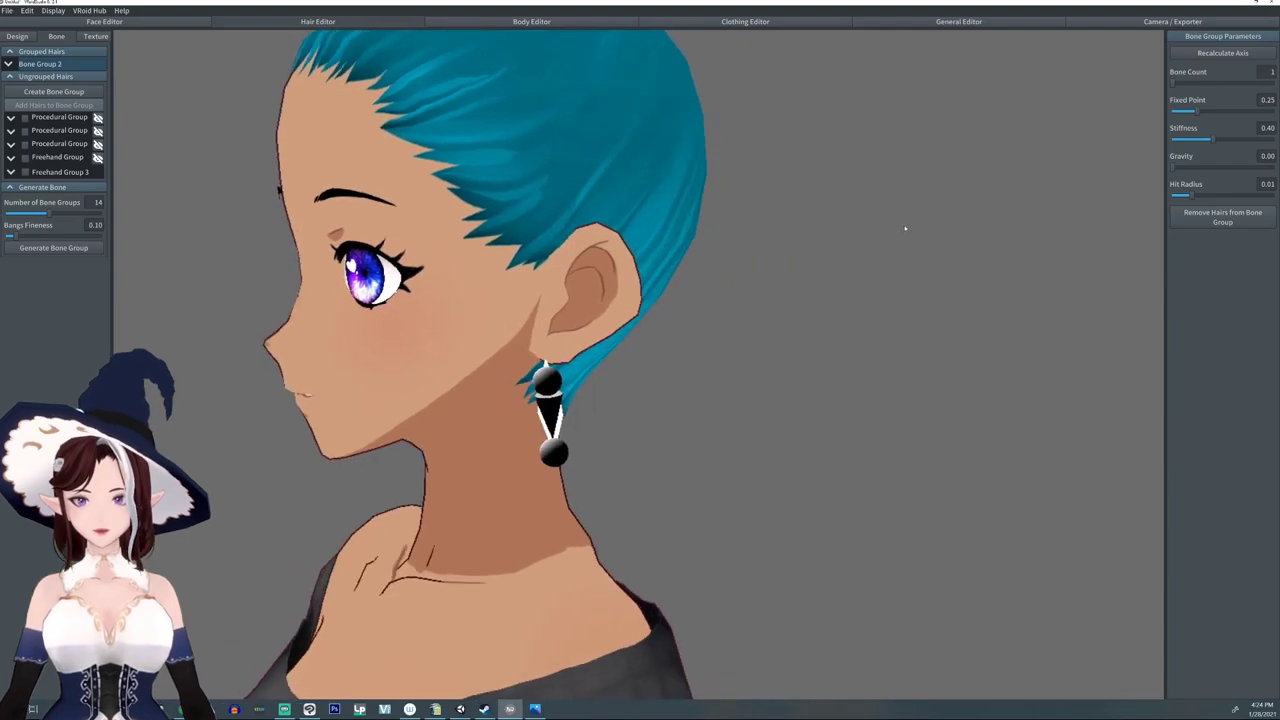
right_click_drag(483, 362, 865, 350)
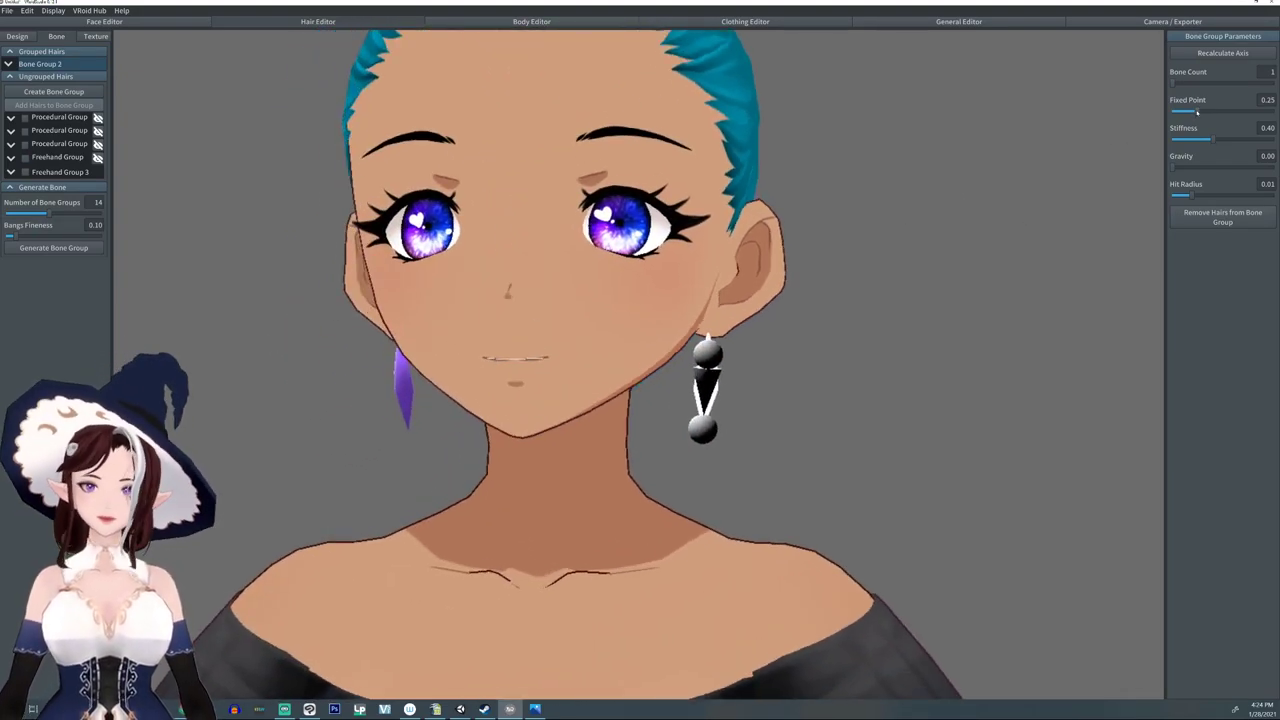
left_click_drag(1197, 112, 1190, 112)
- Create a bone group for the other earring with bone count 1 and fixed point 0.16, and preview both in the Standby 5 animation
left_click(402, 380)
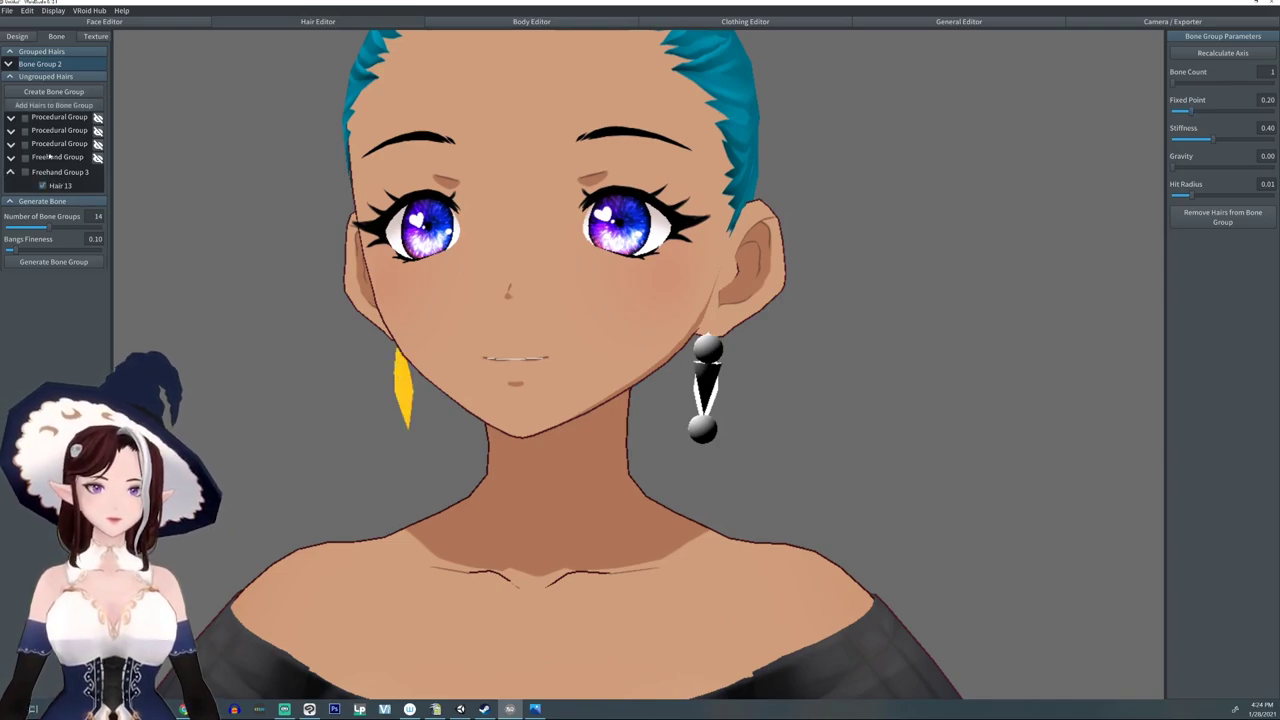
left_click(53, 91)
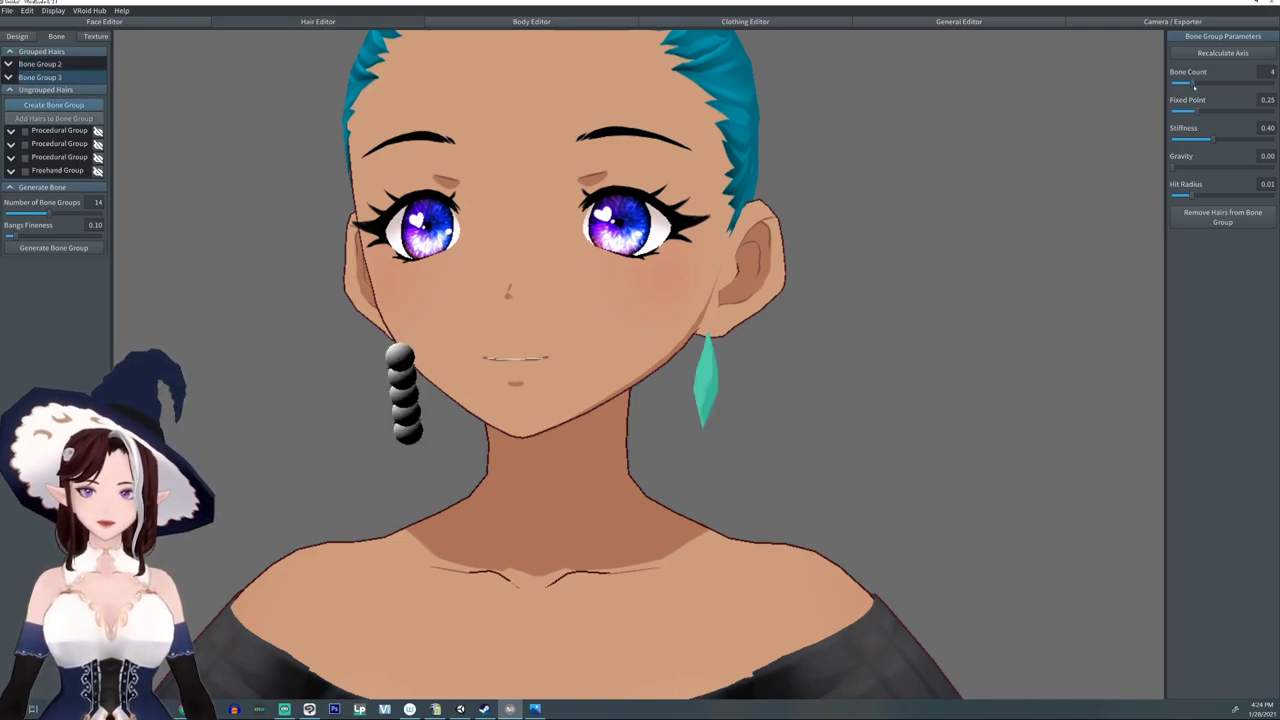
left_click_drag(1193, 87, 1123, 91)
left_click_drag(1193, 111, 1188, 111)
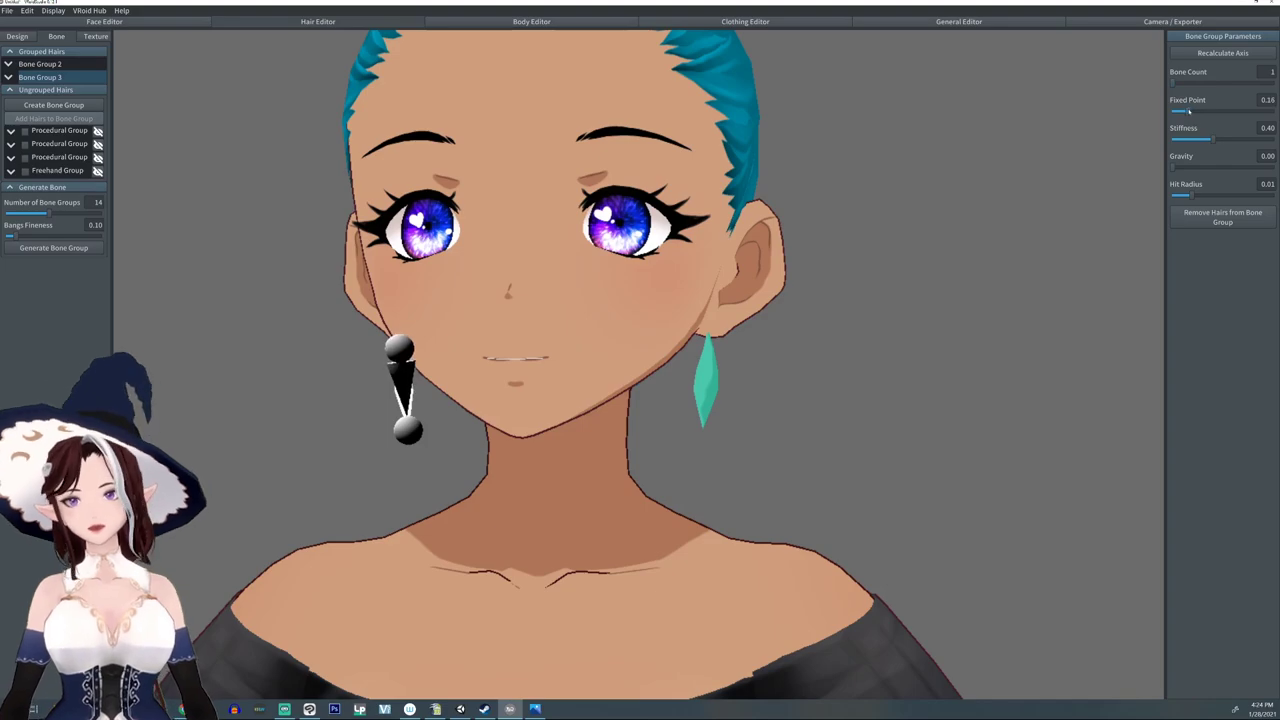
right_click_drag(1014, 190, 897, 274)
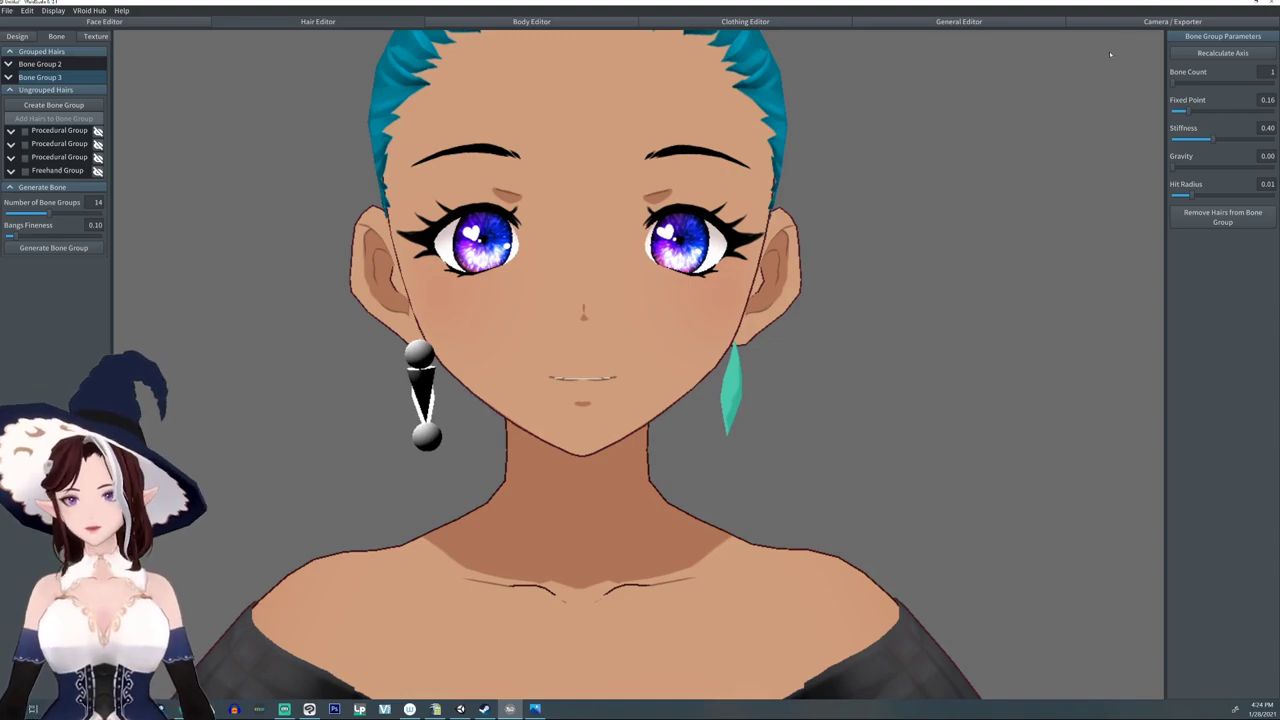
left_click(1172, 21)
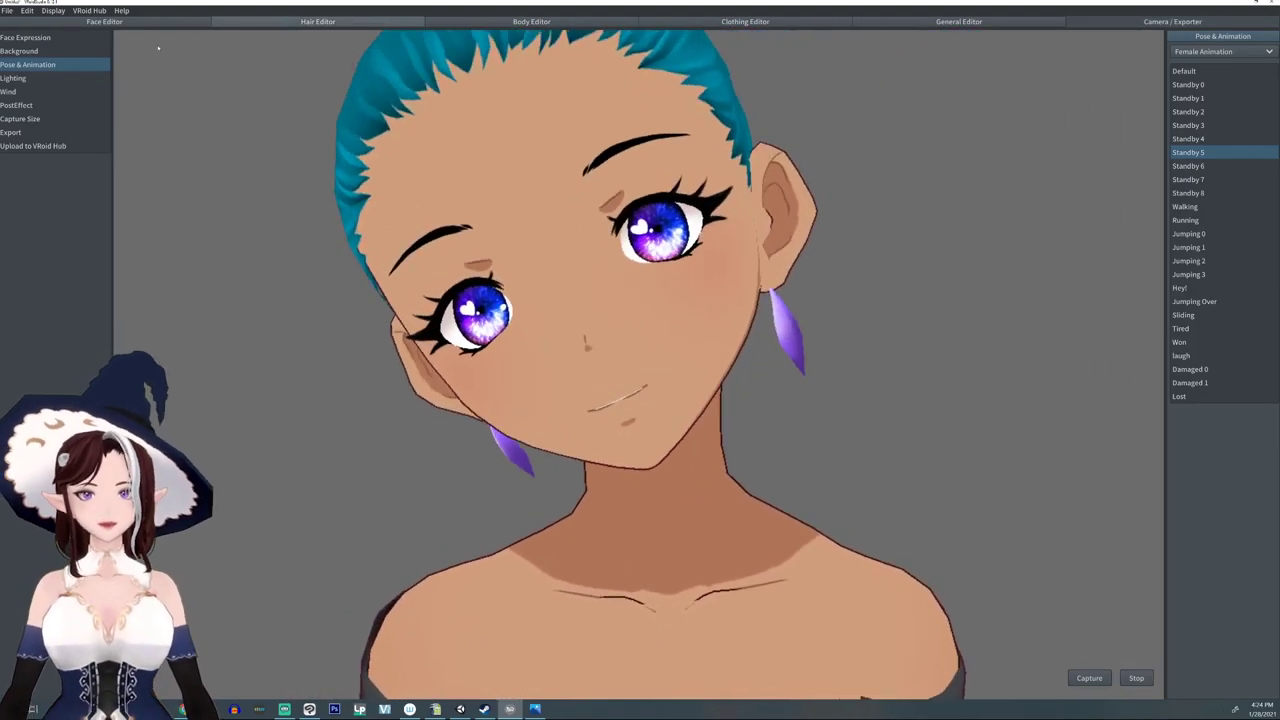
- Set the gravity of Bone Group 2 to 0.03 and select the other earring's bone group
left_click(353, 20)
left_click(57, 36)
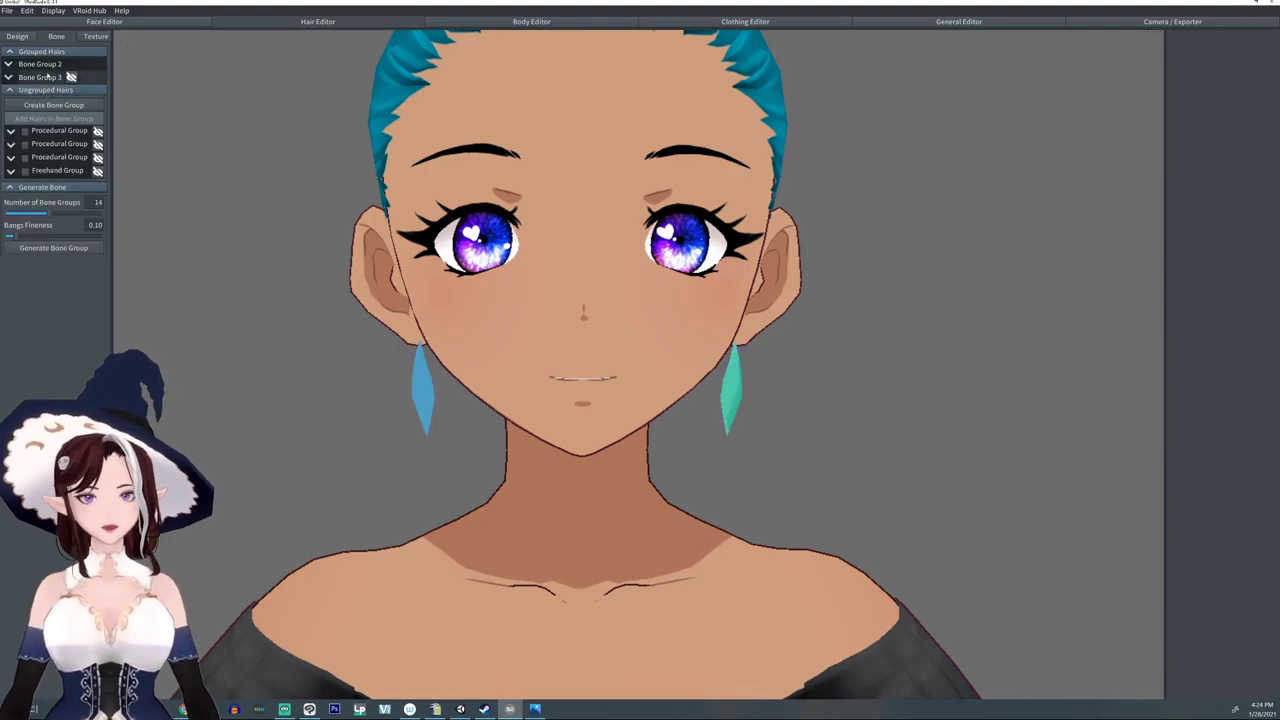
left_click(45, 65)
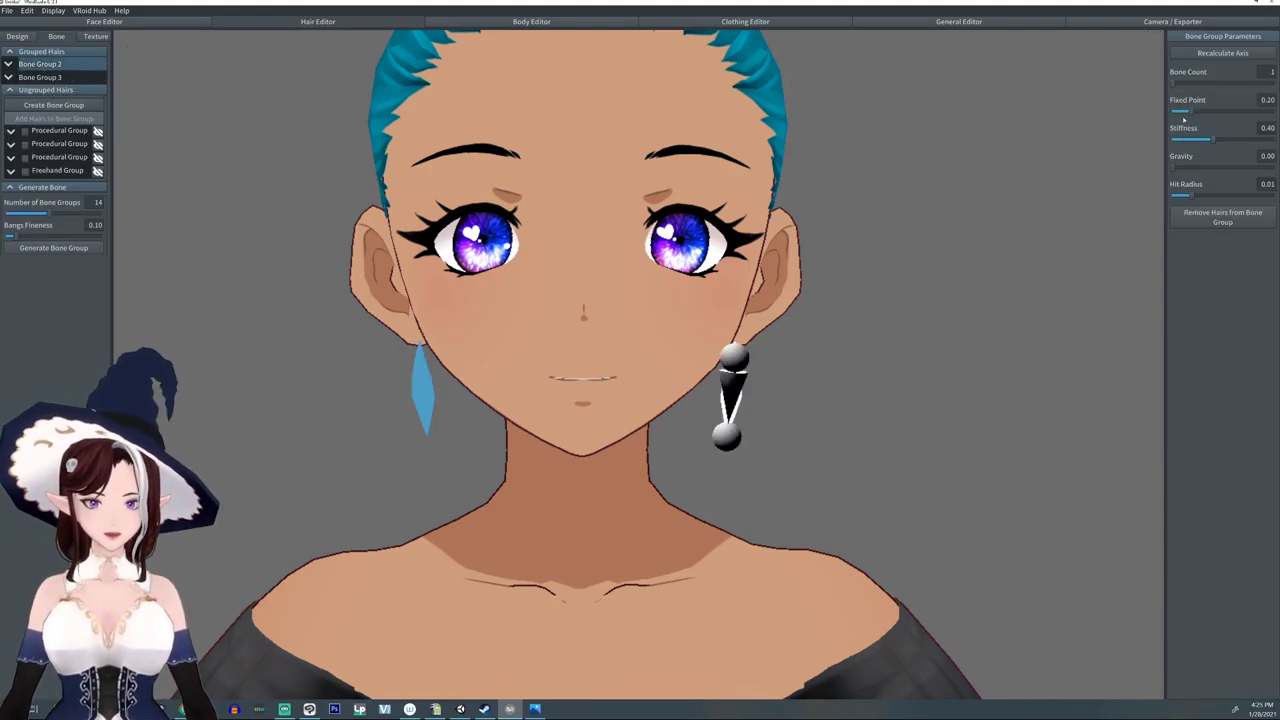
left_click(1175, 169)
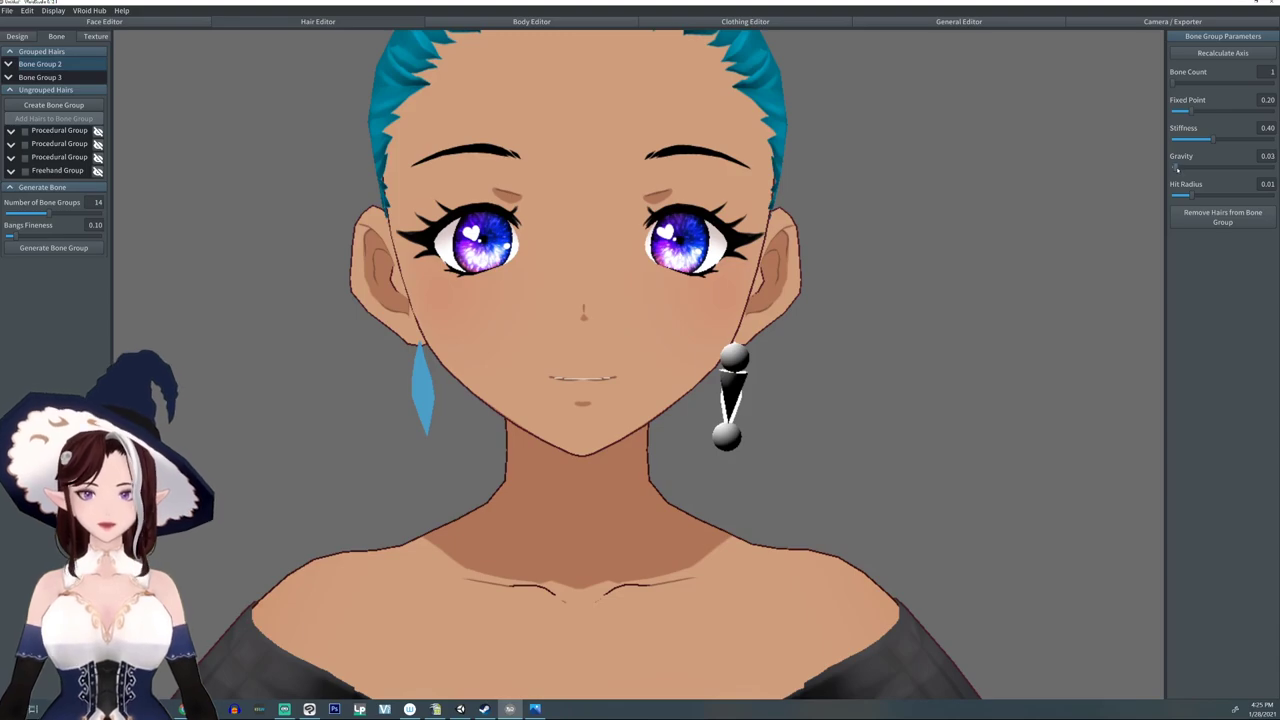
left_click(423, 376)
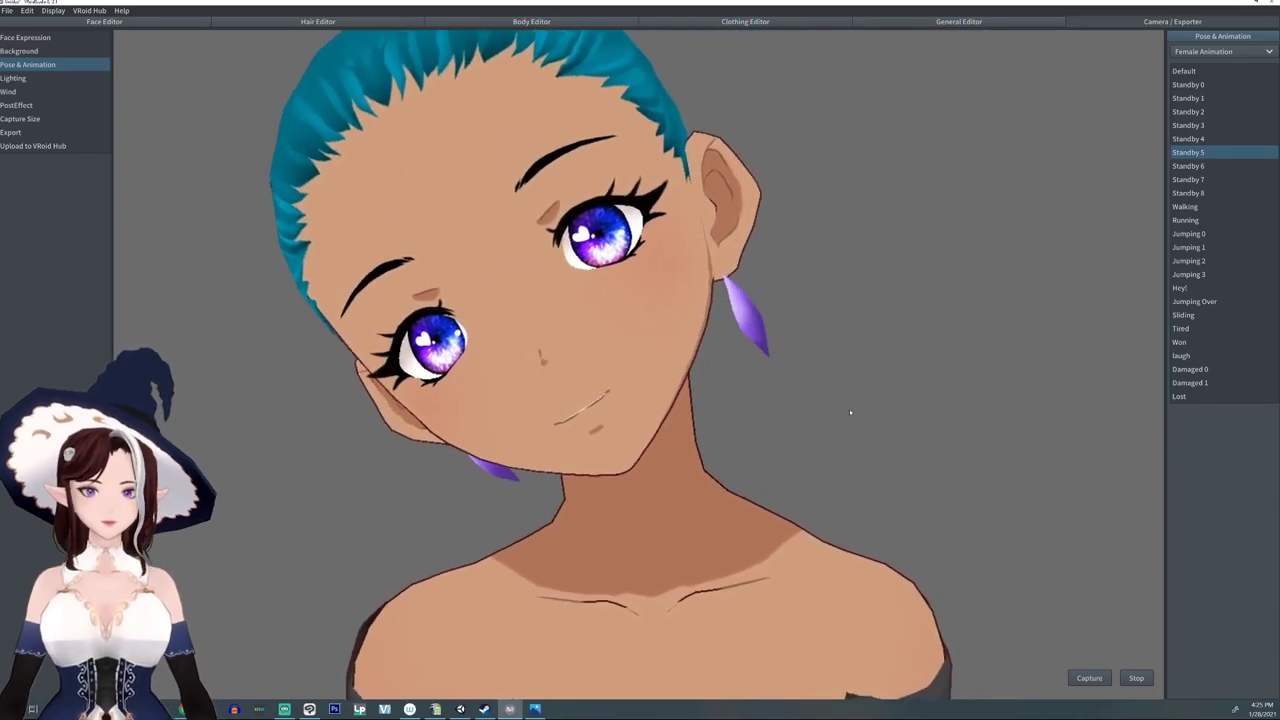
- Return to the hair bone settings and set the stiffness of Bone Group 2 to 1.00
left_click(292, 22)
left_click(56, 36)
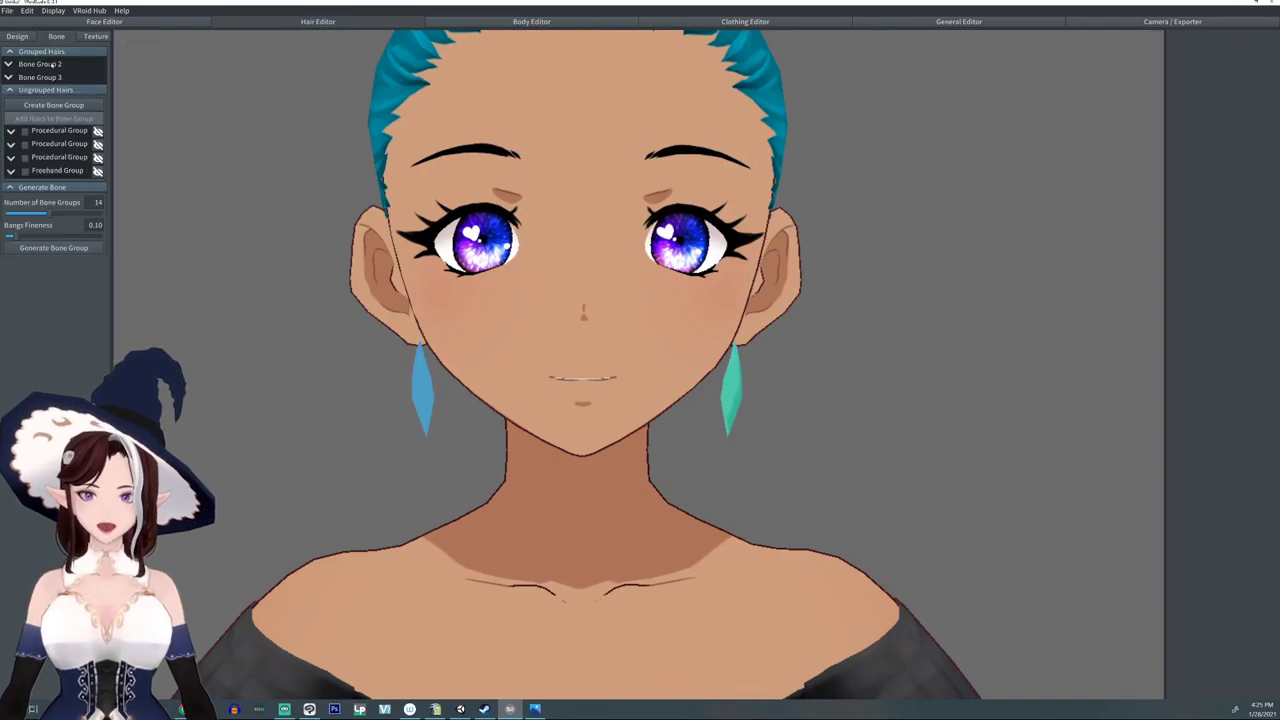
left_click(40, 64)
left_click_drag(1208, 140, 1273, 140)
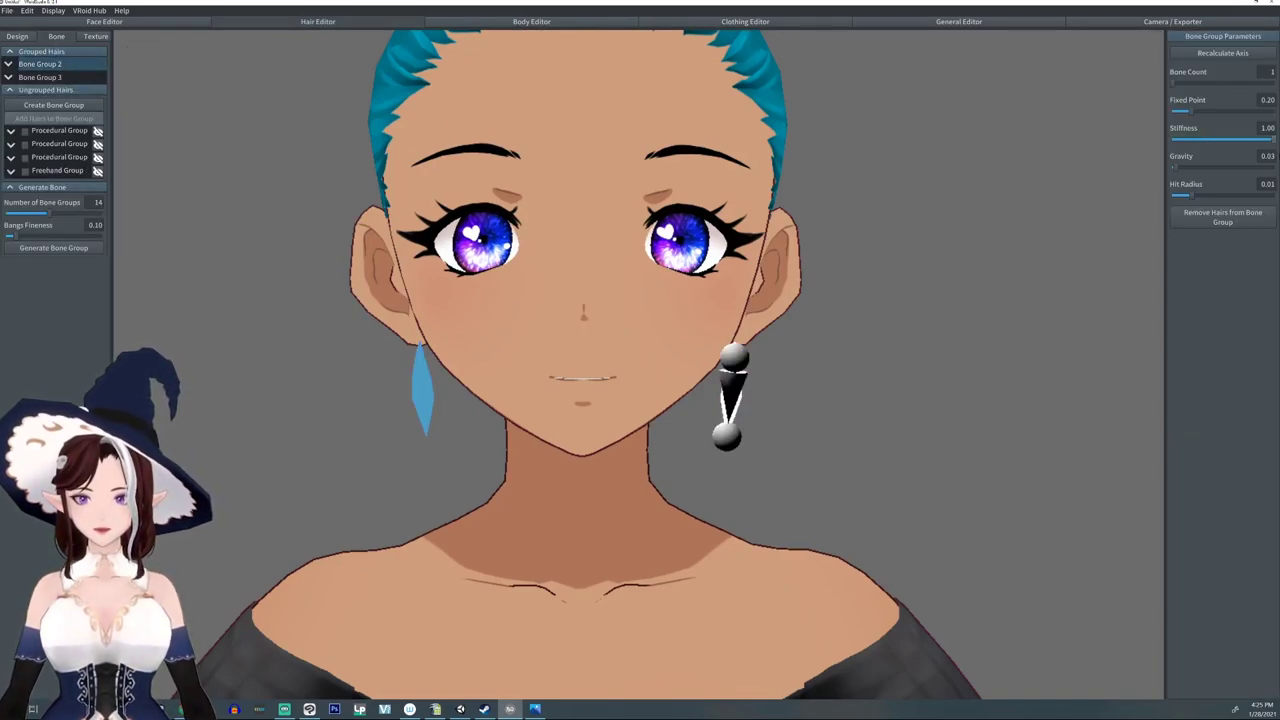
- Set Bone Group 3's stiffness to 1.00 and gravity to 0.05, and raise Bone Group 2's gravity slightly
left_click(40, 77)
left_click_drag(1218, 139, 1271, 145)
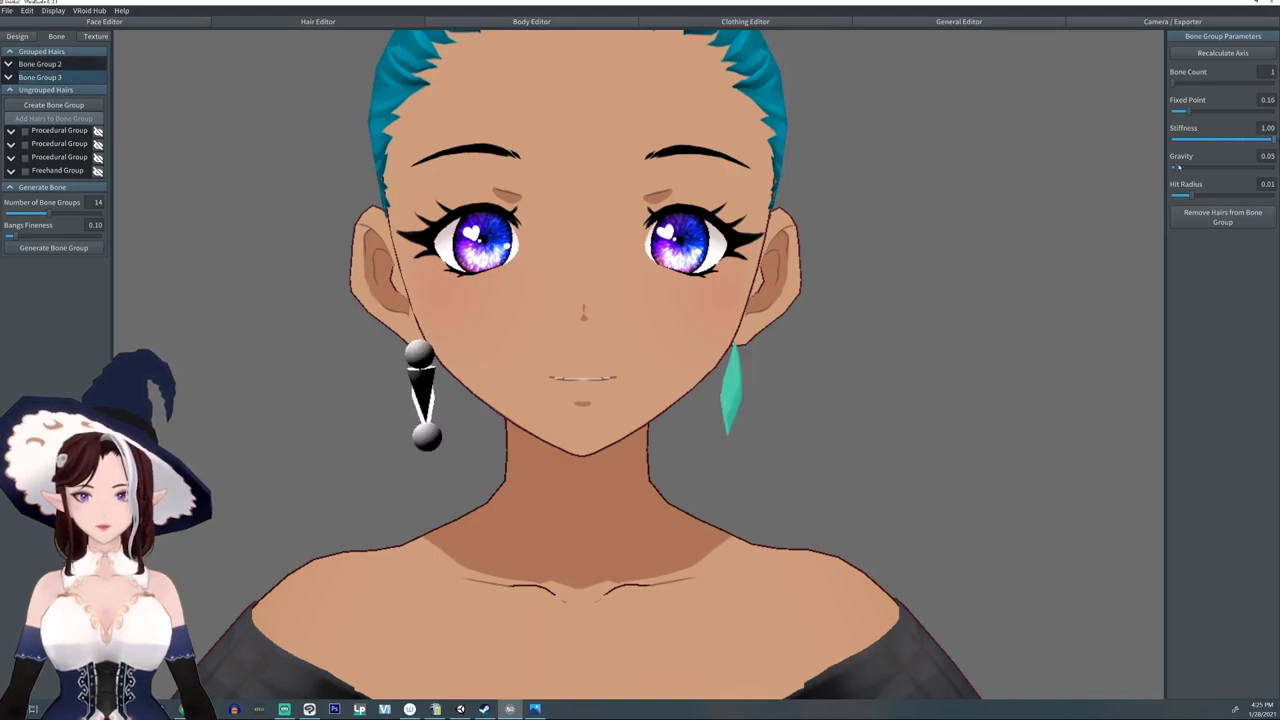
left_click(40, 64)
left_click_drag(1175, 169, 1180, 170)
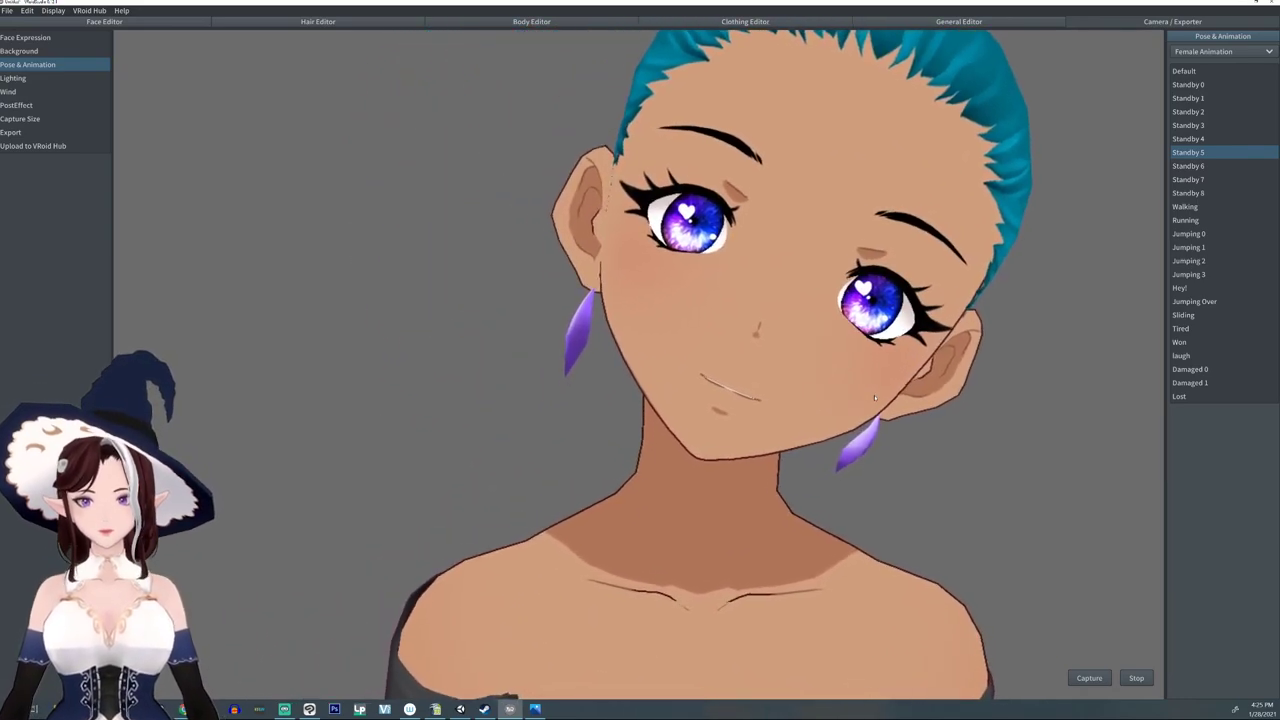
- Select Hair 12 in Freehand Group 3 and reshape its curve so the earring is widest near its lower end
left_click(353, 21)
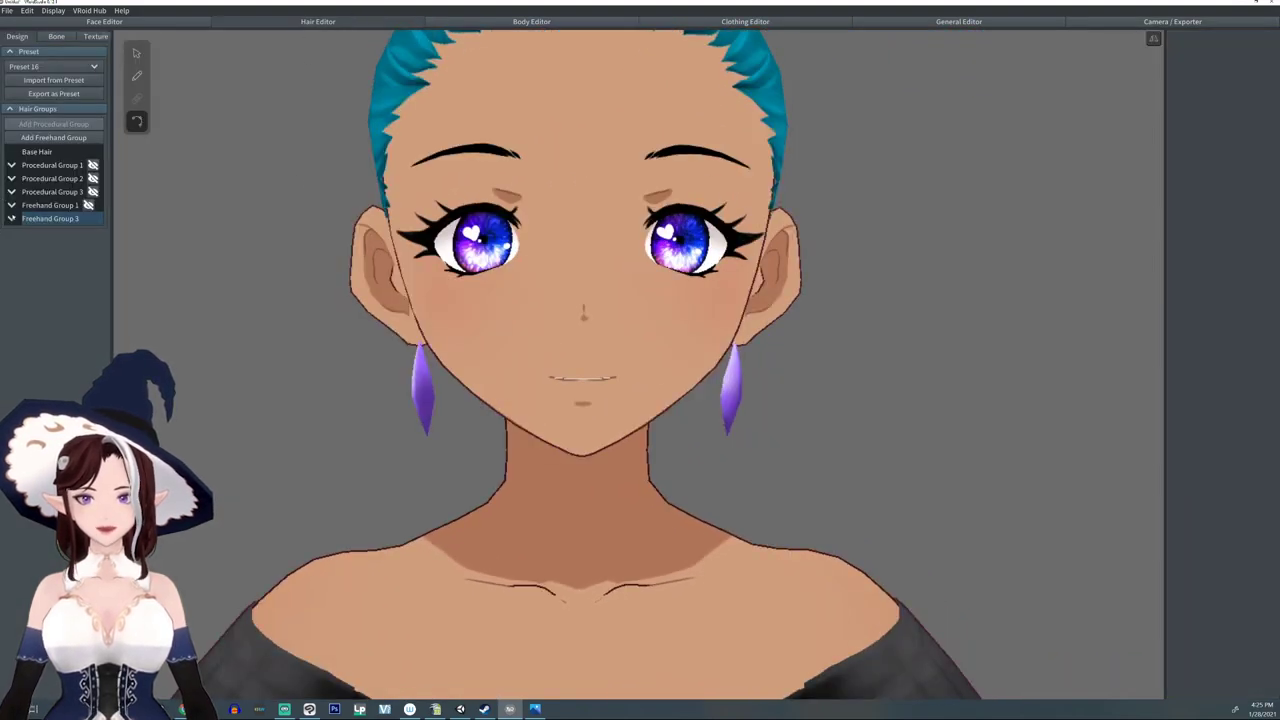
left_click(12, 219)
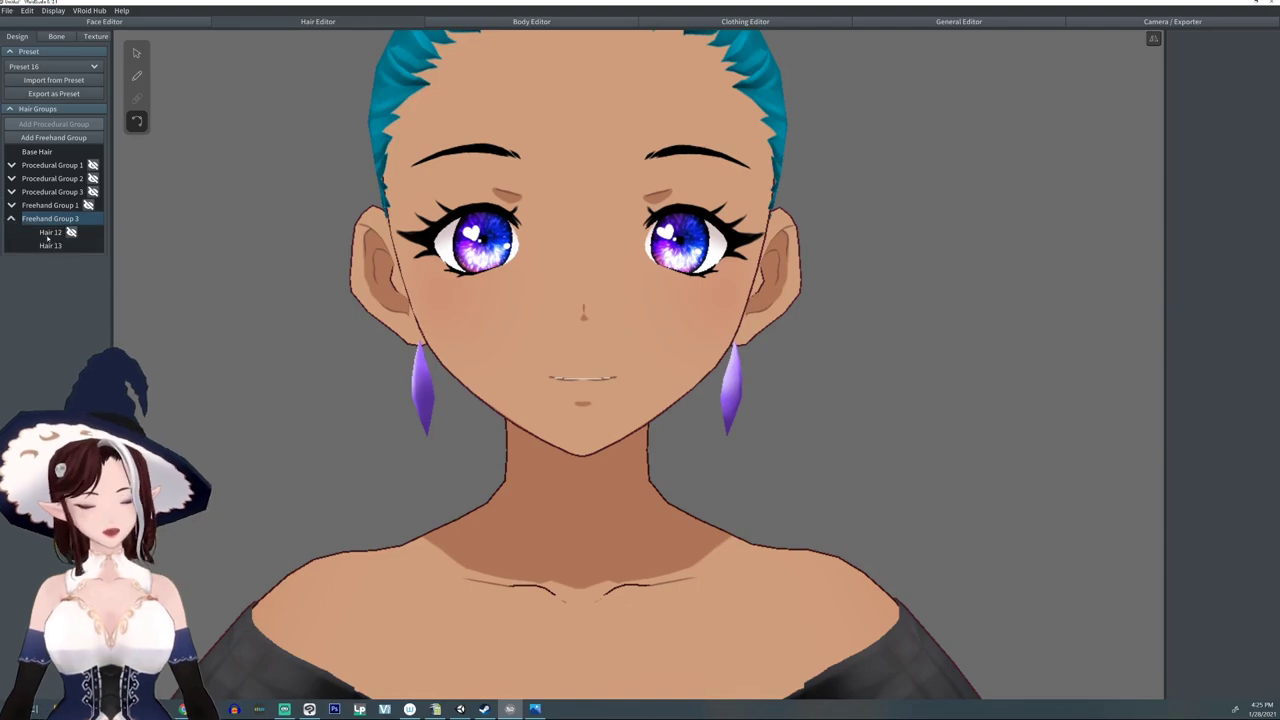
left_click(50, 234)
right_click_drag(400, 331, 280, 322)
left_click(138, 55)
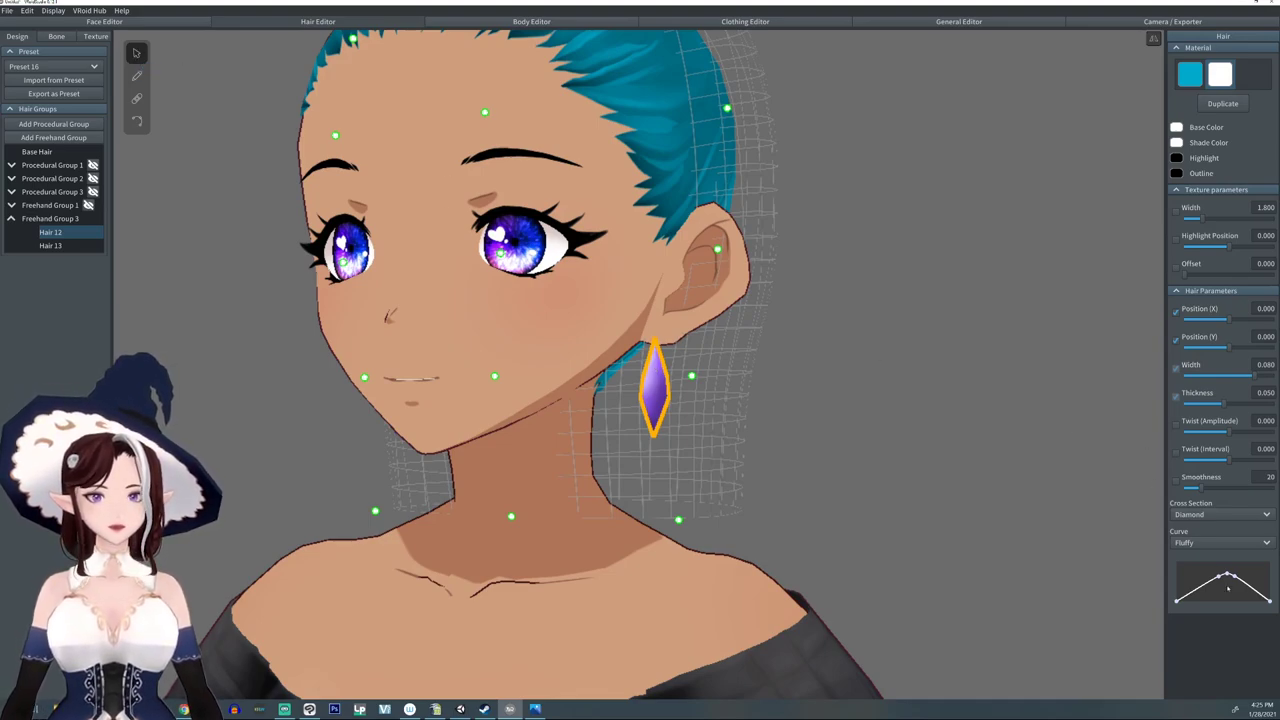
mouse_move(1219, 577)
left_mouse_down()
mouse_move(1192, 578)
mouse_move(1206, 593)
mouse_move(1263, 584)
mouse_move(1237, 580)
left_mouse_up()
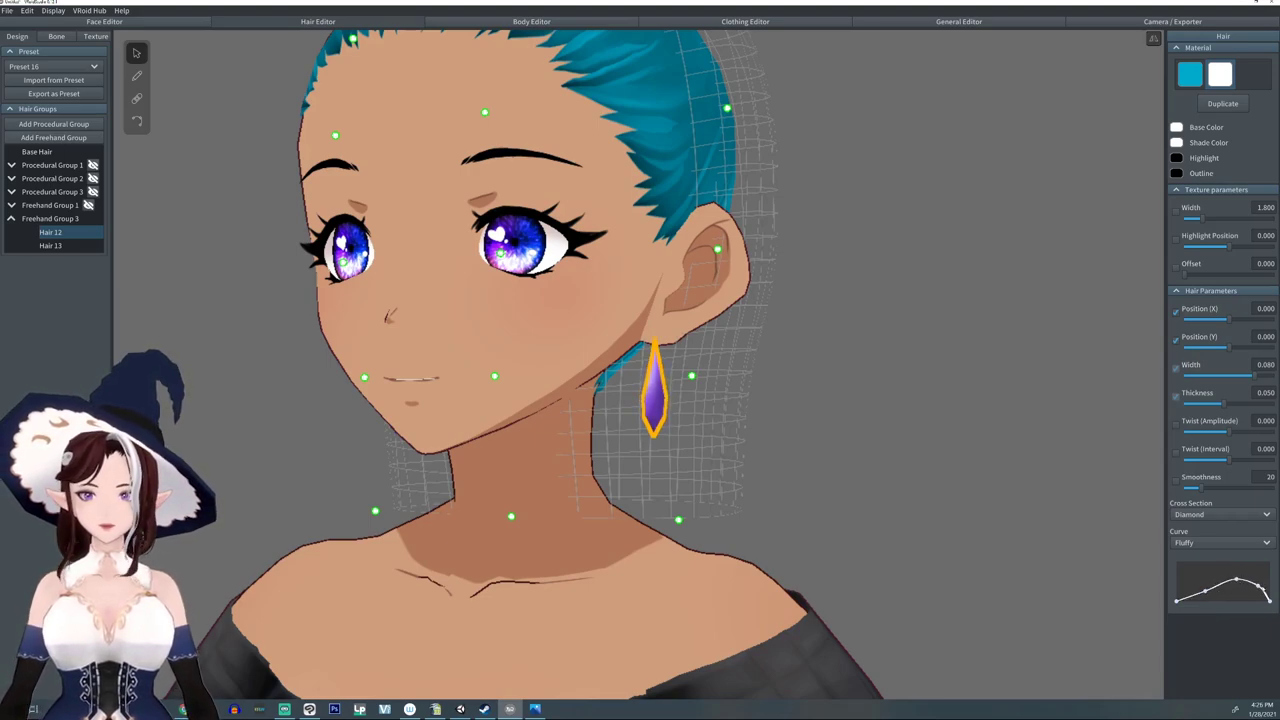
left_click_drag(1258, 586, 1271, 600)
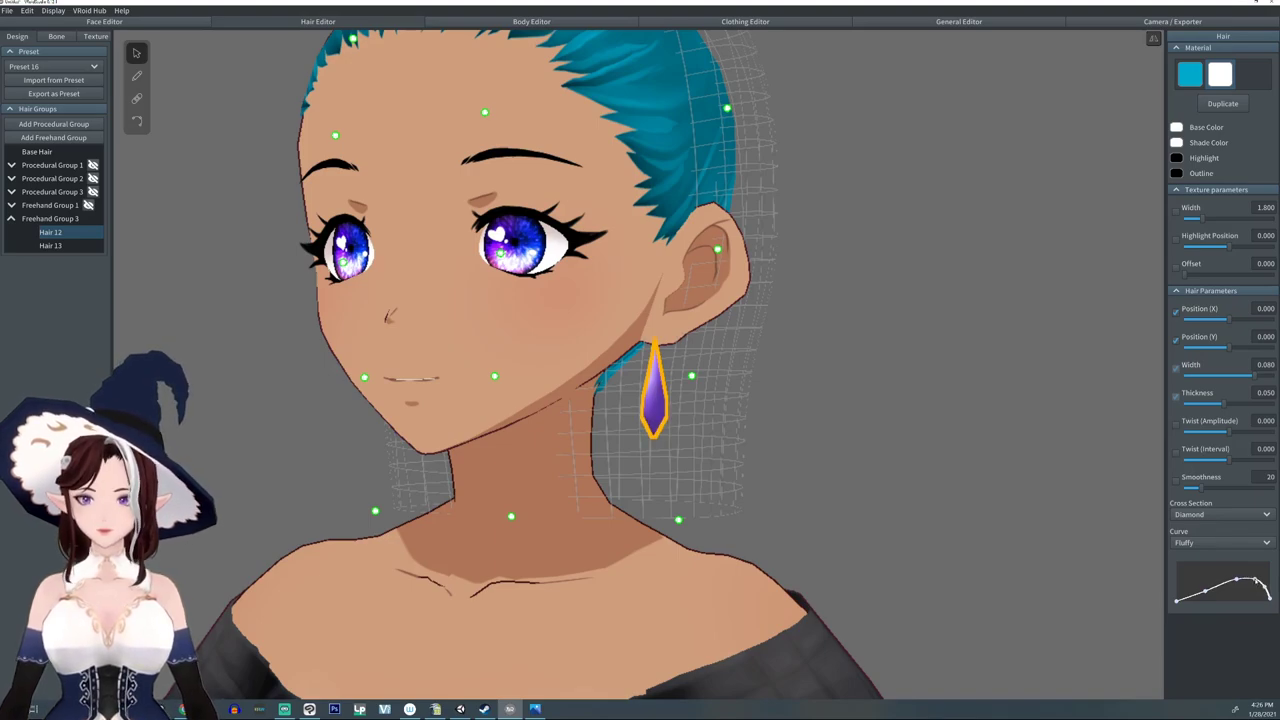
- Lower the early part of Hair 12's curve to form a thin stem widening gradually into a drop
left_click_drag(1218, 589, 1207, 597)
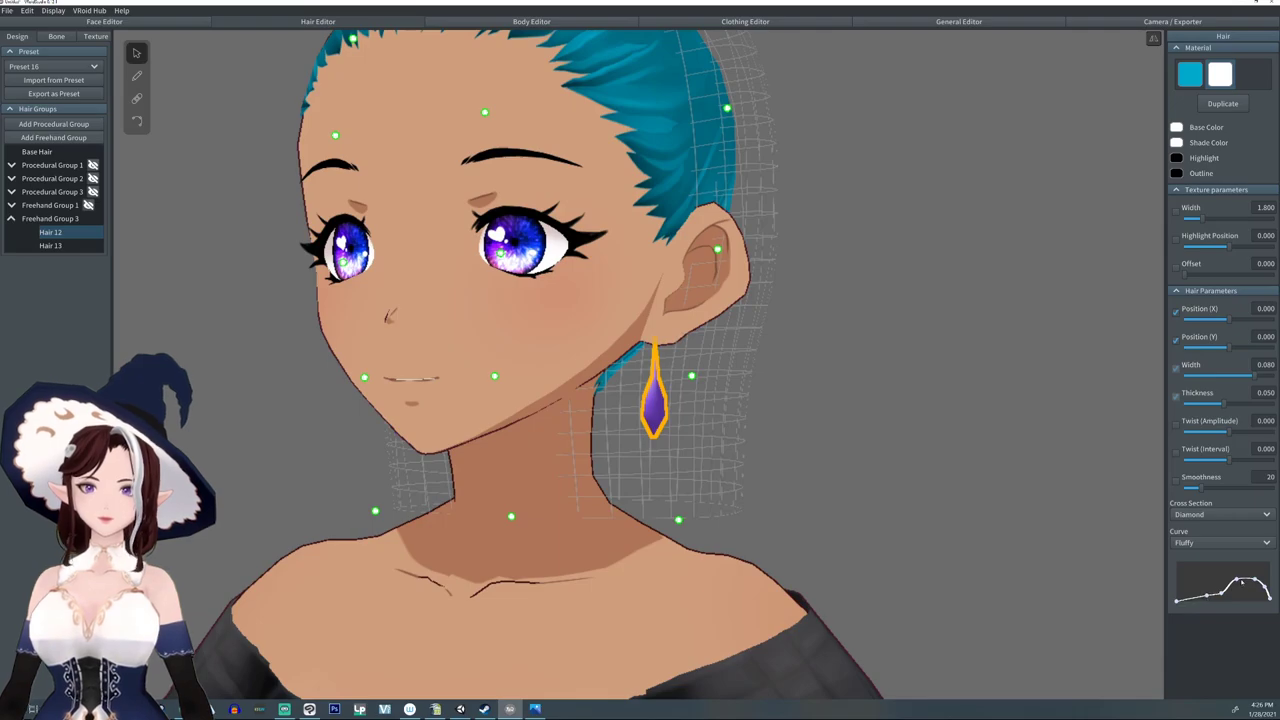
left_click_drag(1238, 581, 1238, 585)
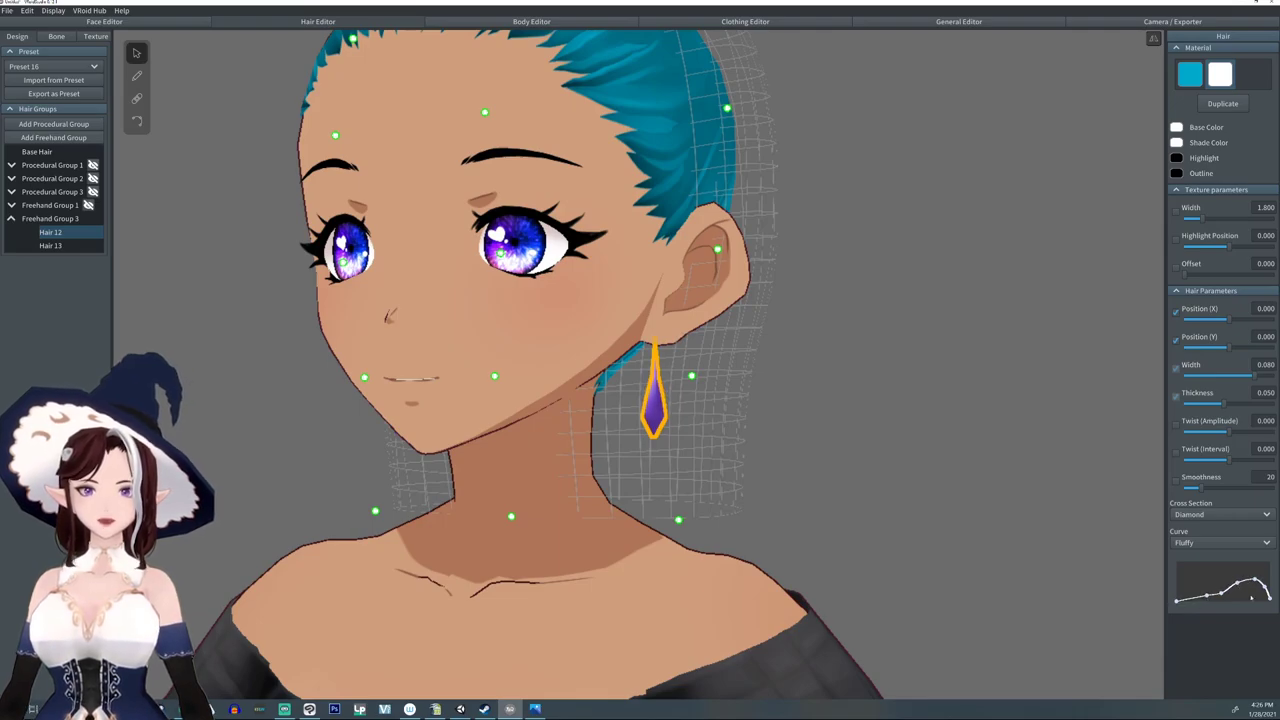
right_click_drag(853, 494, 751, 481)
right_click_drag(786, 422, 939, 446)
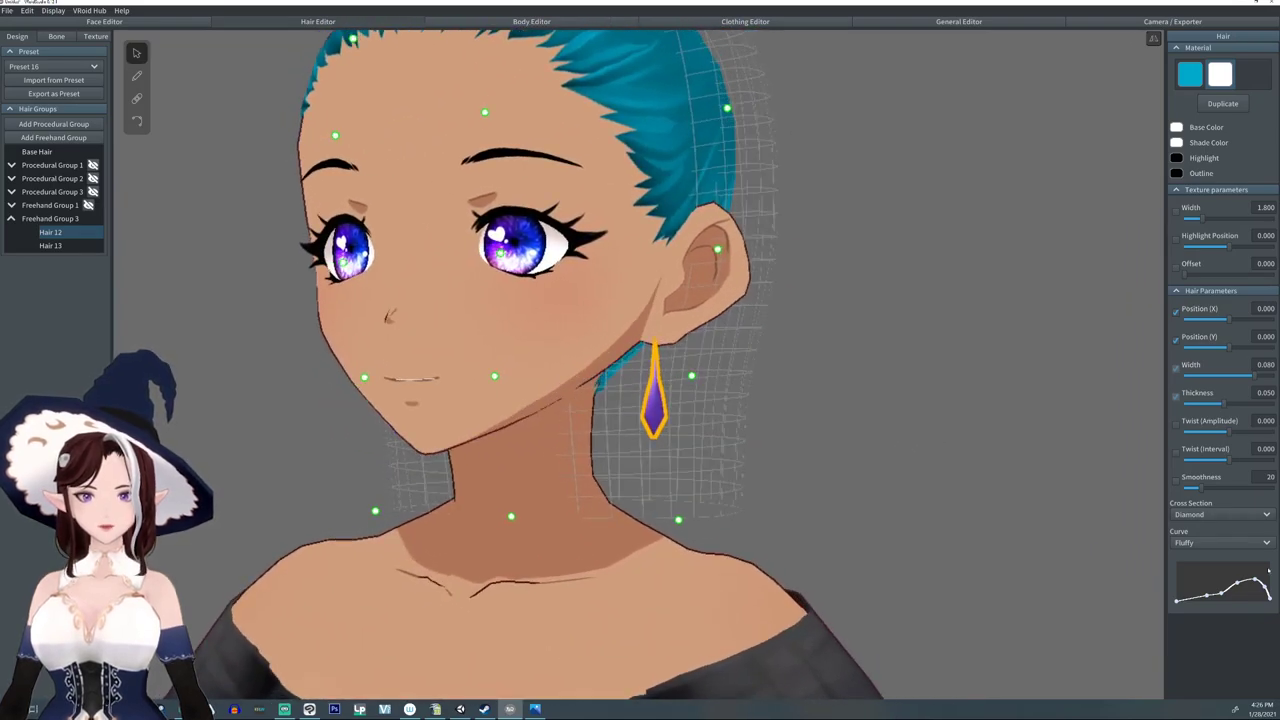
- Reshape Hair 12's curve into two peaks with a dip between them for an hourglass-shaped earring
left_click_drag(1207, 596, 1250, 570)
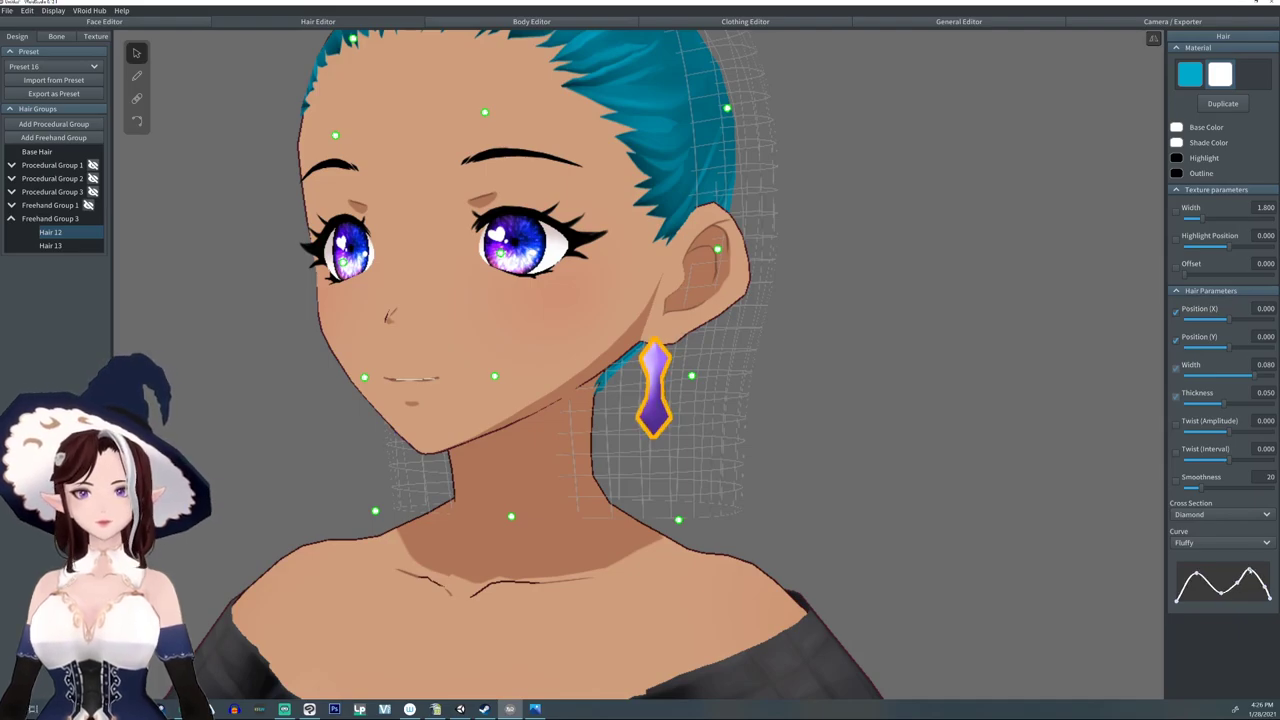
right_click_drag(990, 559, 957, 556)
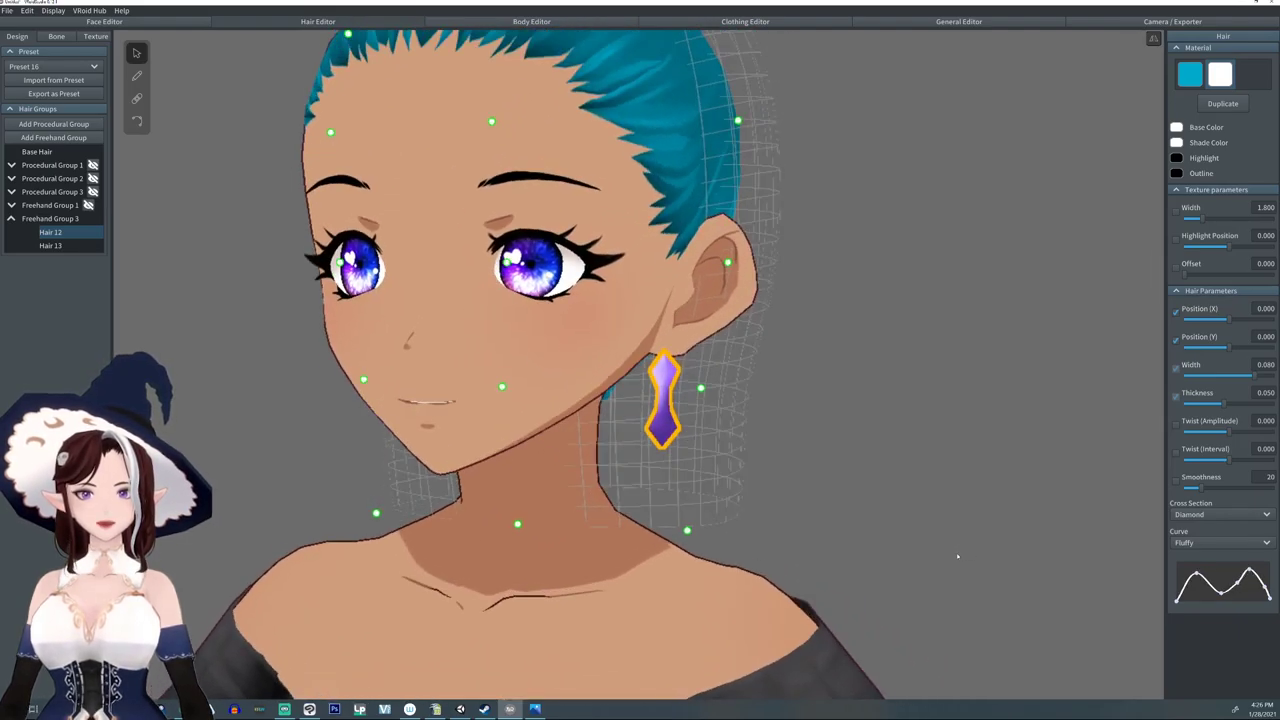
- Smooth Hair 12's curve into a single rounded arch and set both its width and thickness to 0.100
mouse_move(1221, 594)
left_mouse_down()
mouse_move(1218, 573)
mouse_move(1258, 580)
mouse_move(1193, 587)
mouse_move(1215, 575)
left_mouse_up()
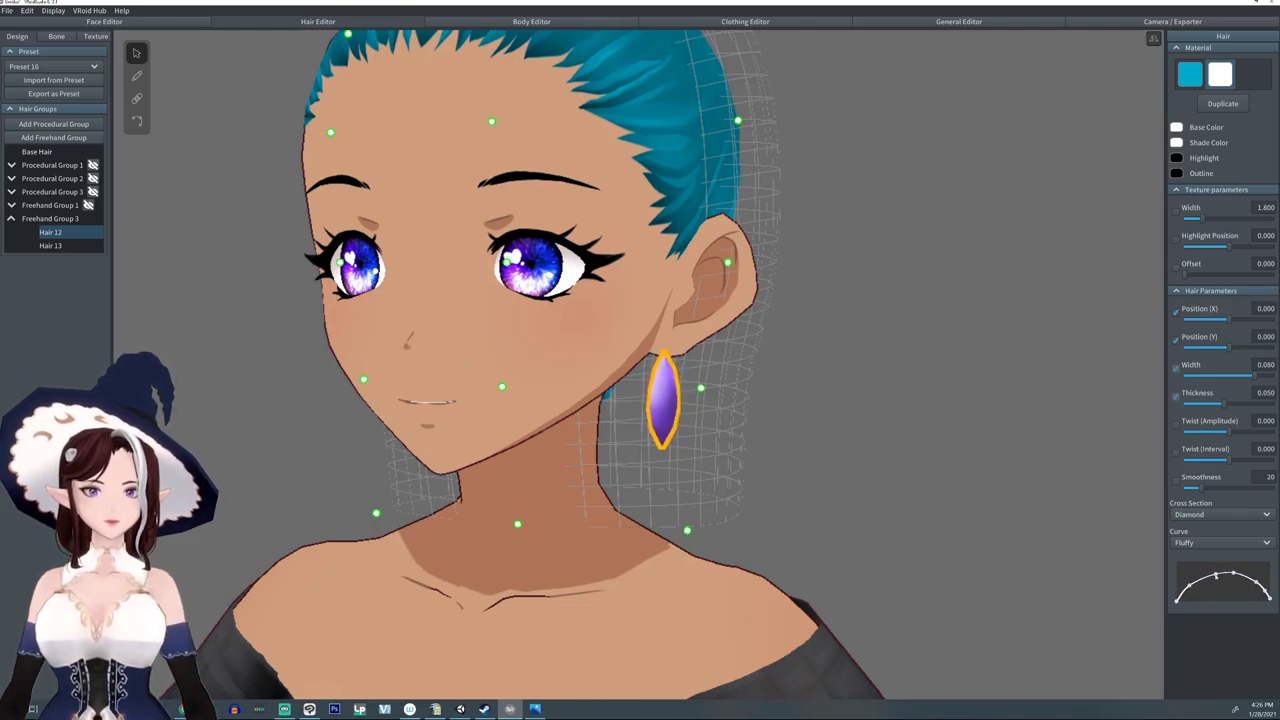
left_click_drag(1223, 403, 1276, 378)
mouse_move(948, 421)
right_mouse_down()
mouse_move(894, 426)
mouse_move(940, 422)
right_mouse_up()
left_click_drag(1235, 404, 1276, 405)
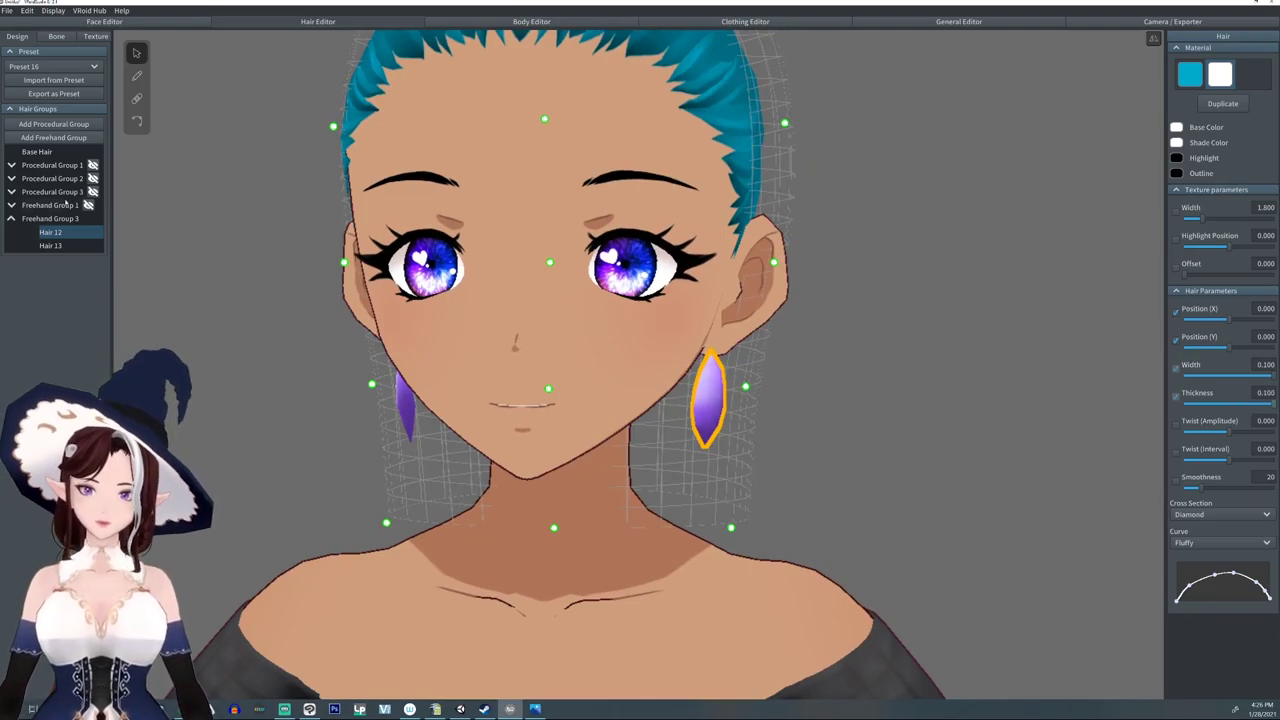
- Widen both earrings in Freehand Group 3 by setting the group's width scale to 0.529
left_click(70, 218)
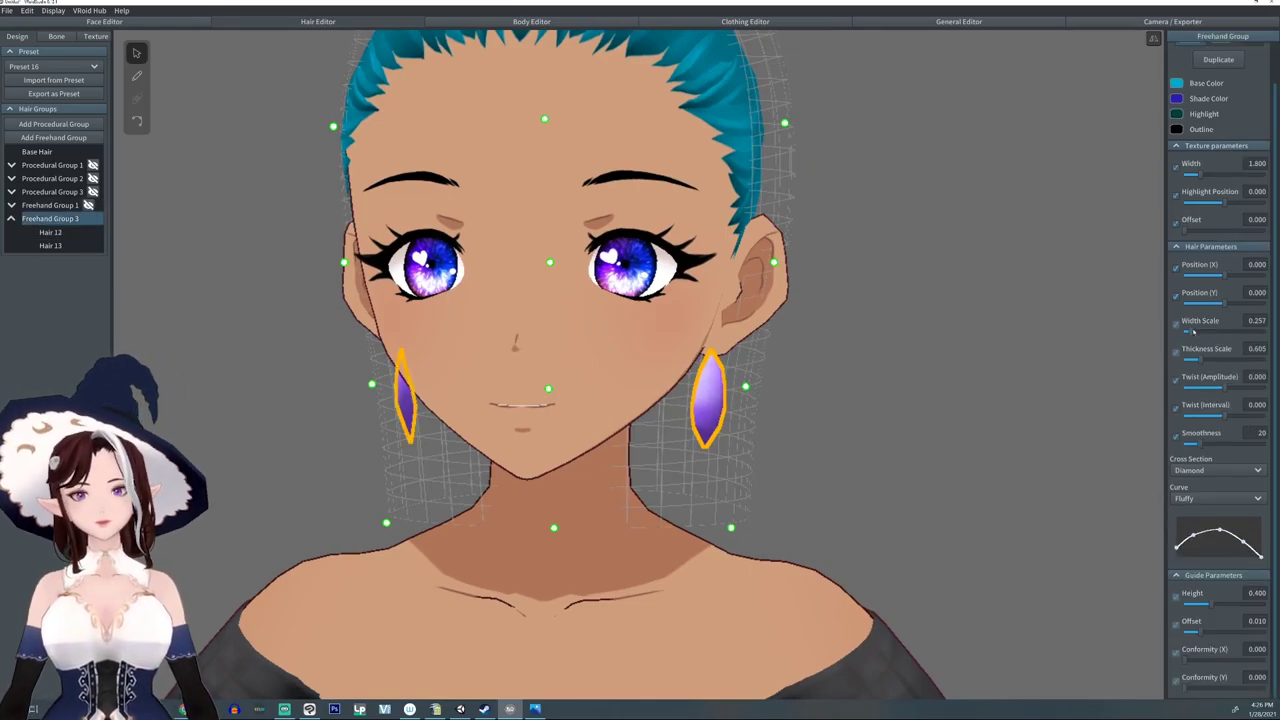
mouse_move(1193, 331)
left_mouse_down()
mouse_move(1214, 333)
mouse_move(1200, 334)
left_mouse_up()
right_click_drag(910, 384, 869, 386)
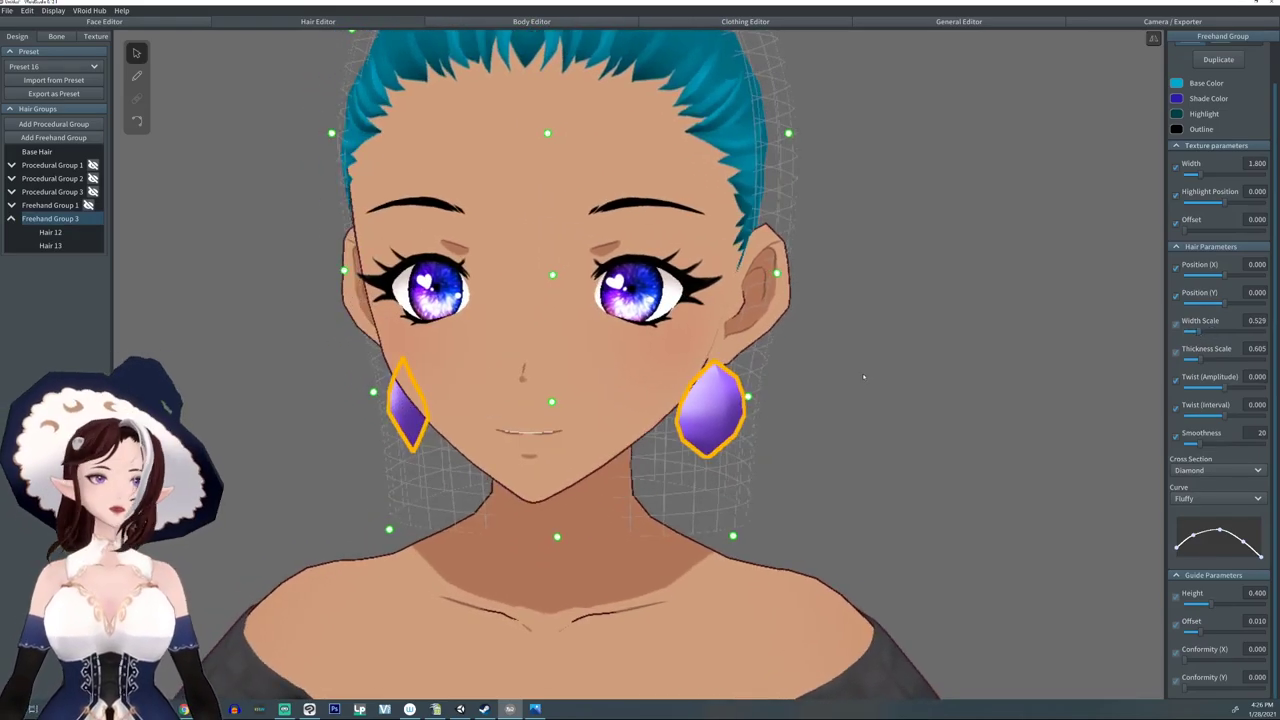
- Hide Freehand Group 3 and add a new freehand group for another pair of earrings
left_click(88, 218)
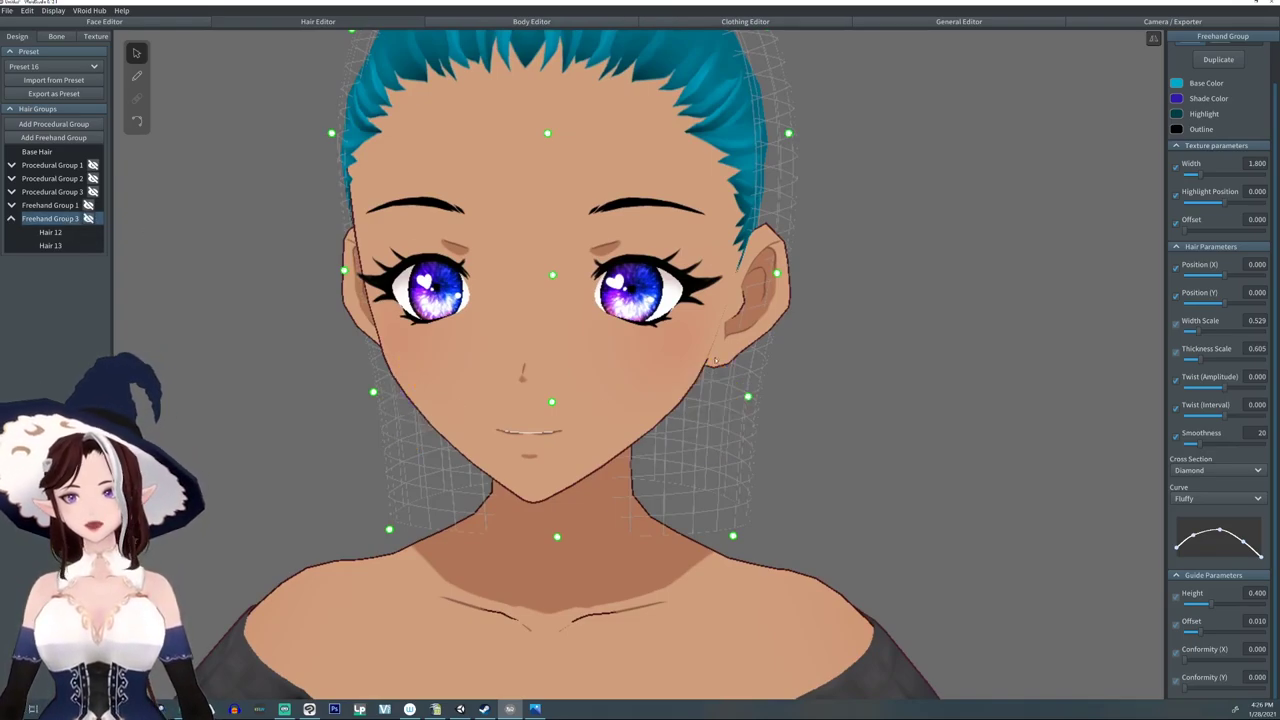
left_click(58, 137)
right_click_drag(716, 314, 423, 281)
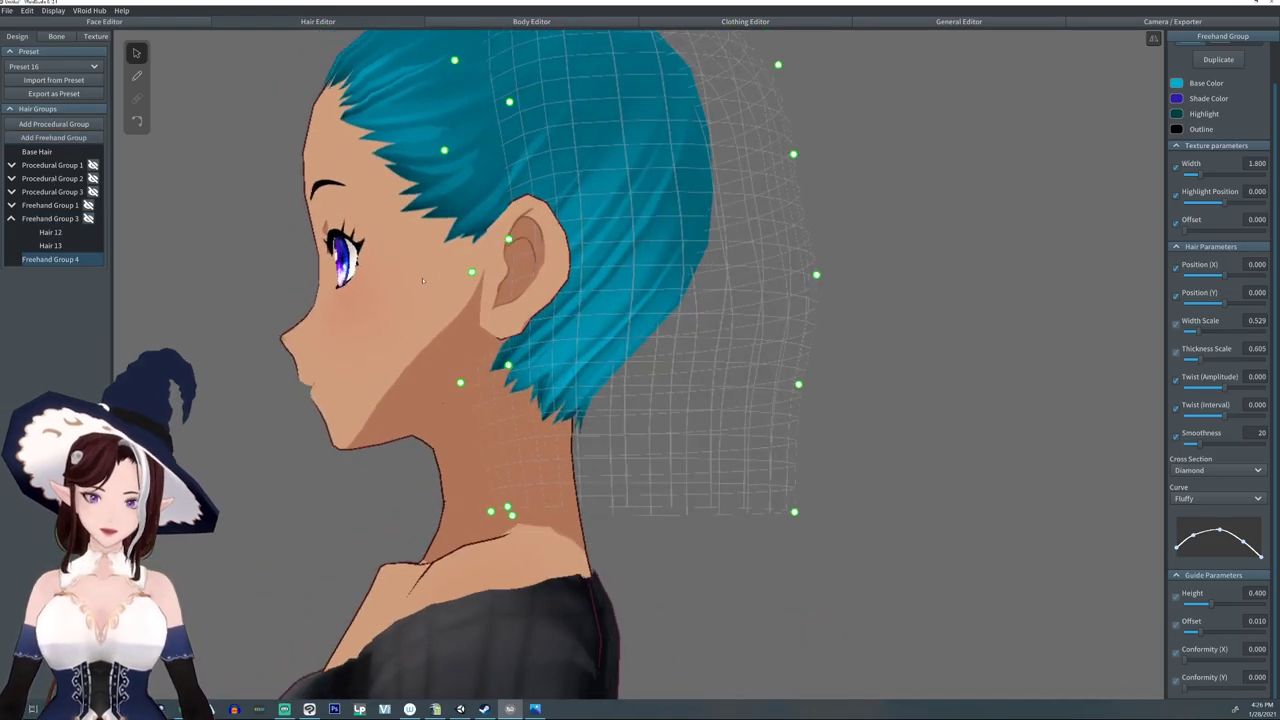
right_click_drag(460, 447, 752, 441)
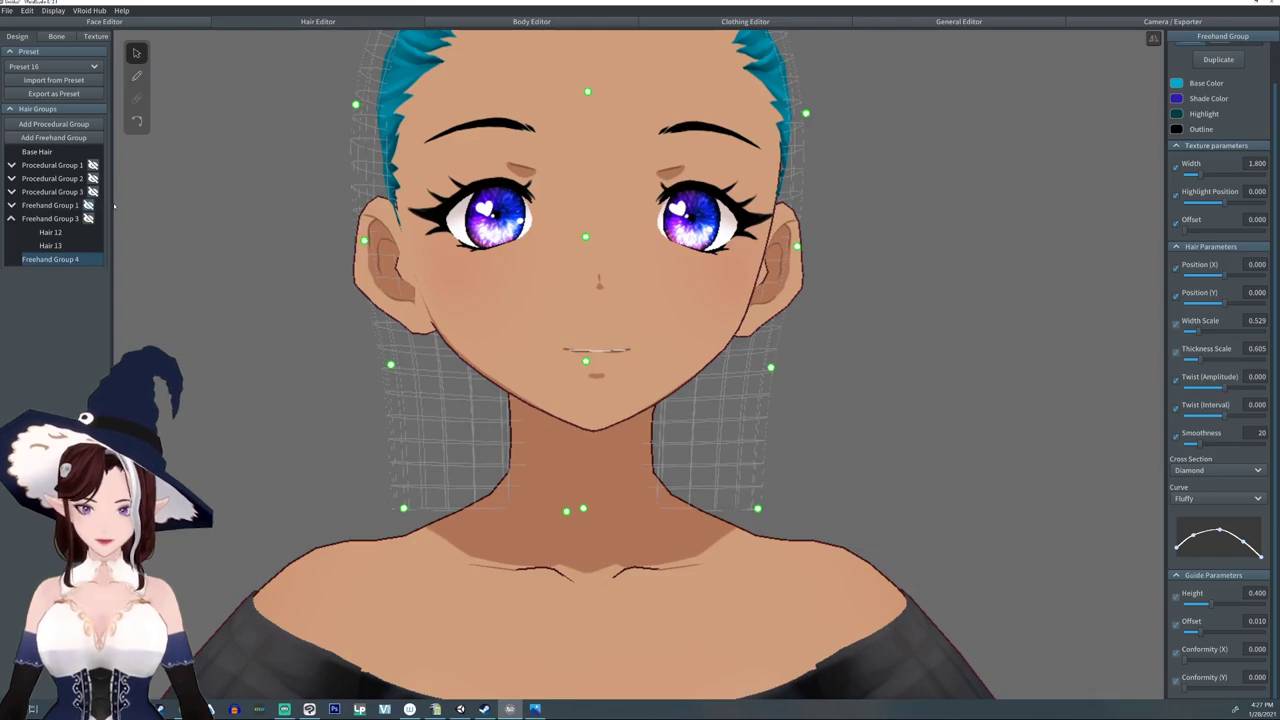
right_click_drag(360, 342, 348, 350)
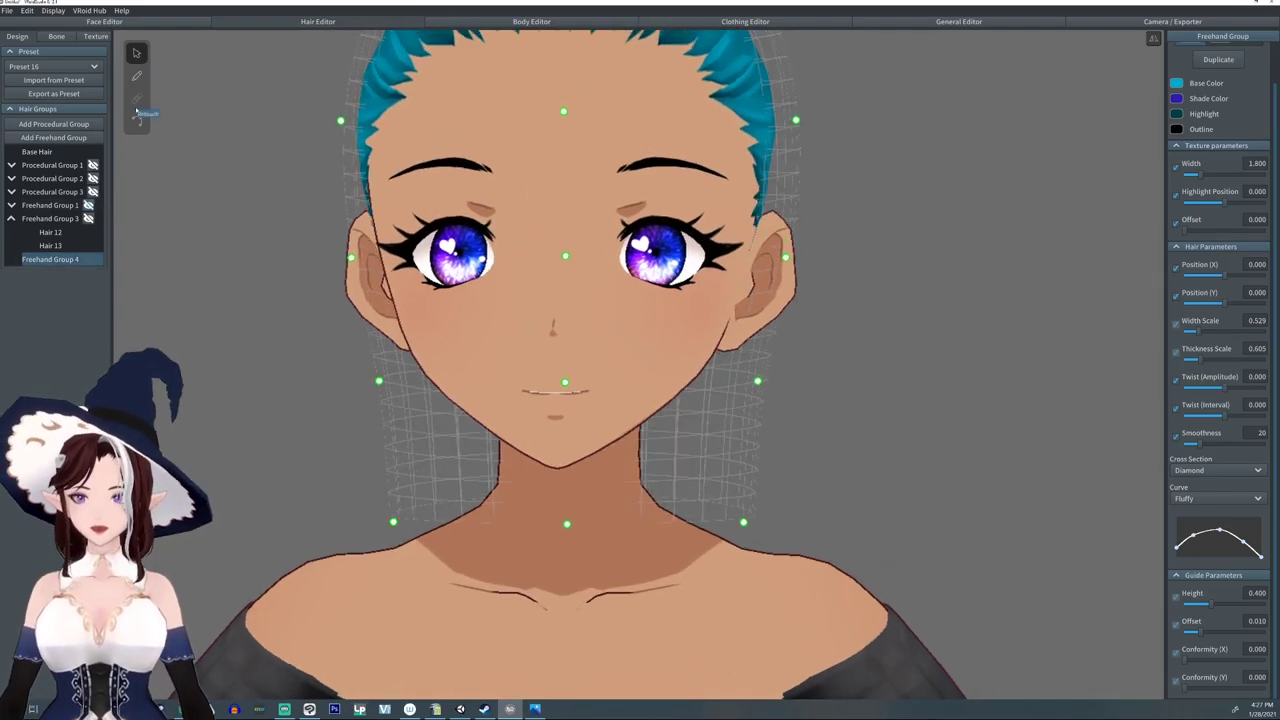
- Set the hair brush to a Straight curve at full width along its length with a Flat cross section
left_click(137, 76)
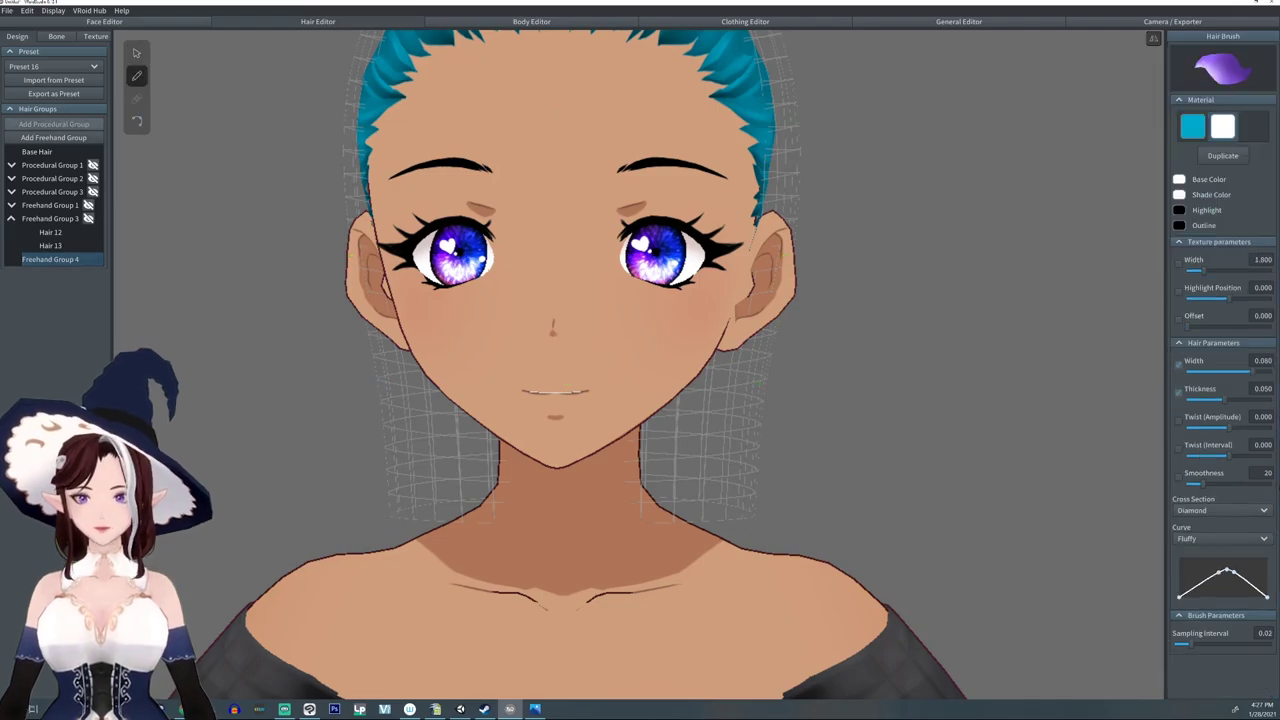
left_click(1205, 539)
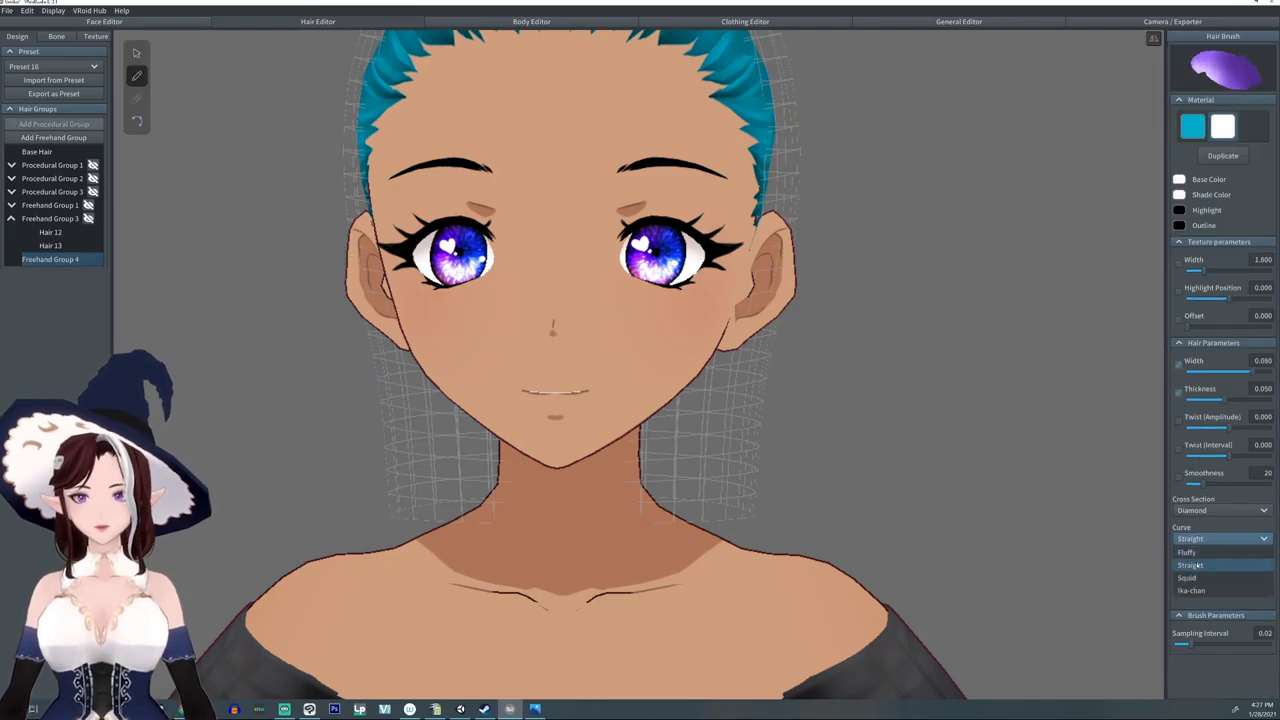
left_click(1190, 565)
mouse_move(1180, 585)
left_mouse_down()
mouse_move(1267, 554)
mouse_move(1221, 553)
left_mouse_up()
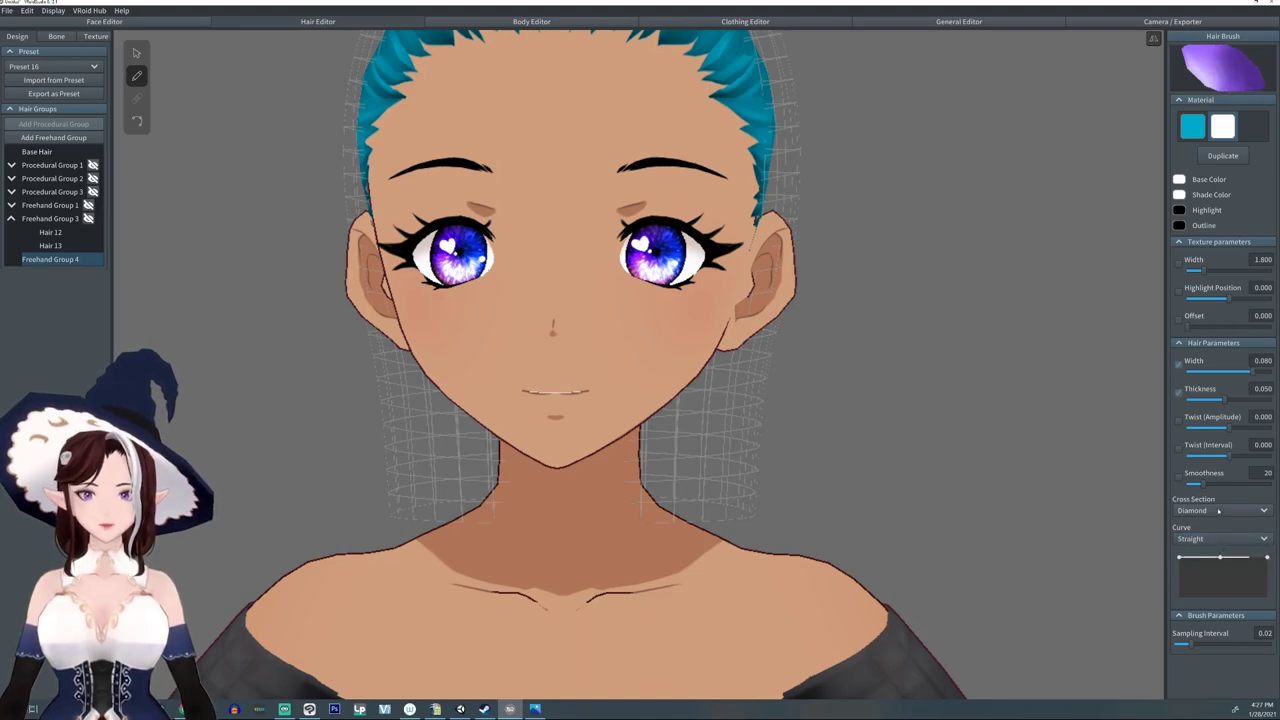
left_click(1218, 511)
left_click(1196, 528)
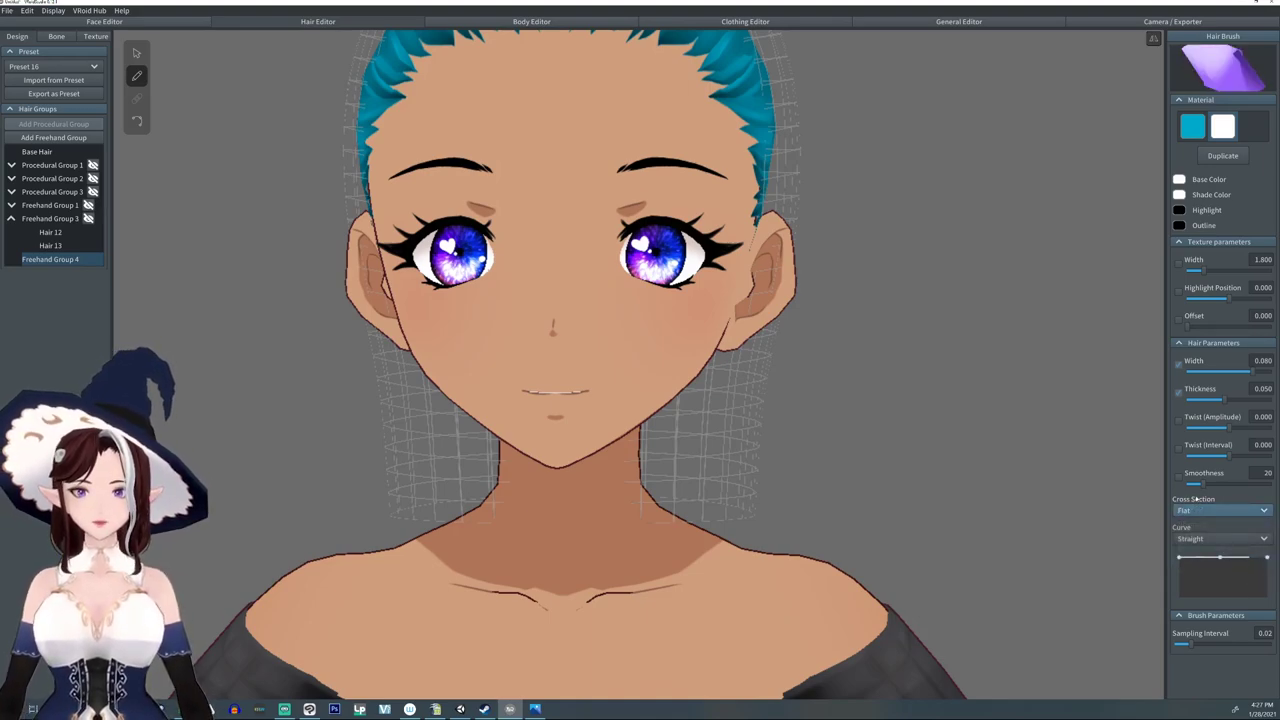
- Duplicate the hair material, give the copy a yellow base color (#FFFF41), and draw a vertical strand hanging from the earlobe
left_click(1229, 154)
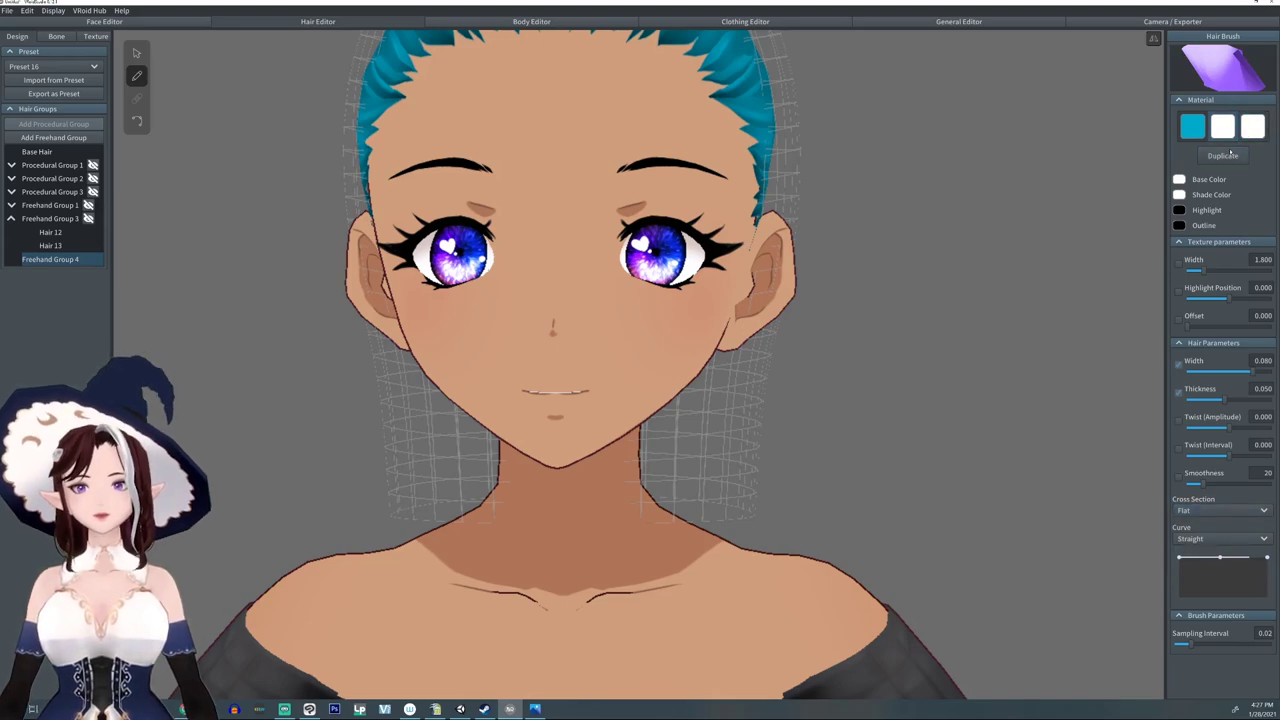
left_click(1179, 179)
left_click(1128, 198)
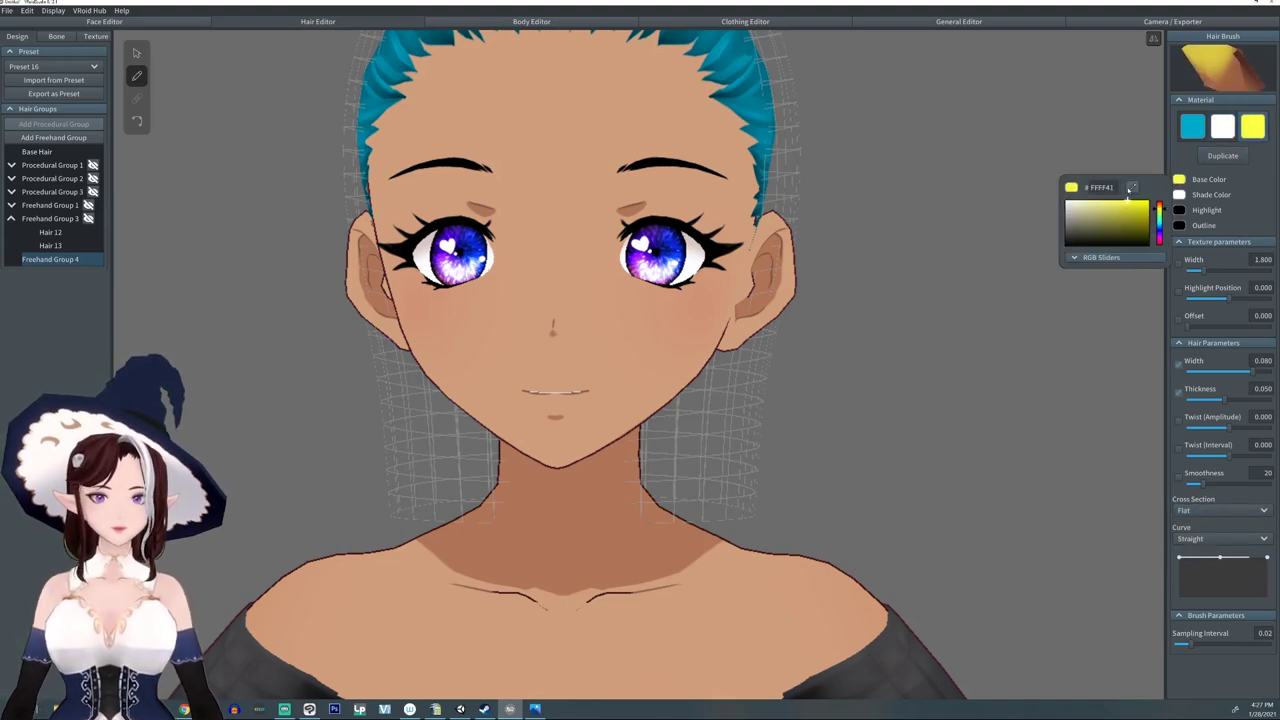
left_click(1257, 196)
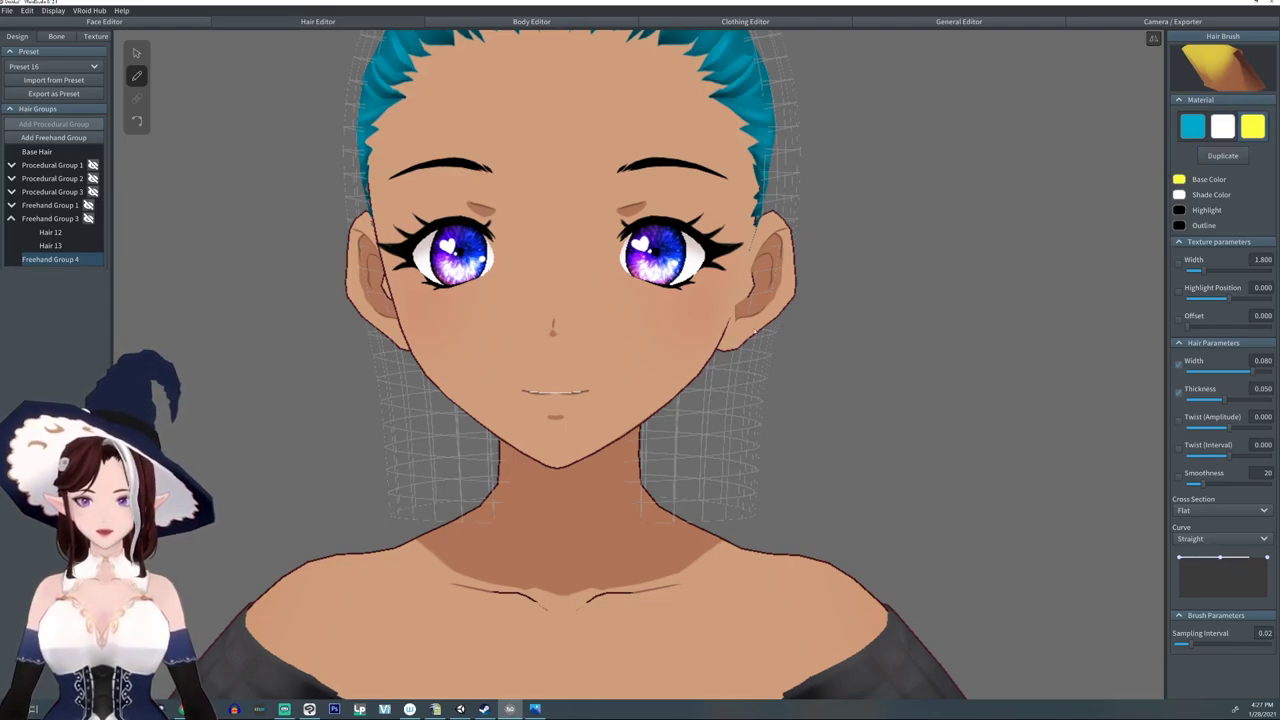
left_click_drag(731, 350, 721, 471)
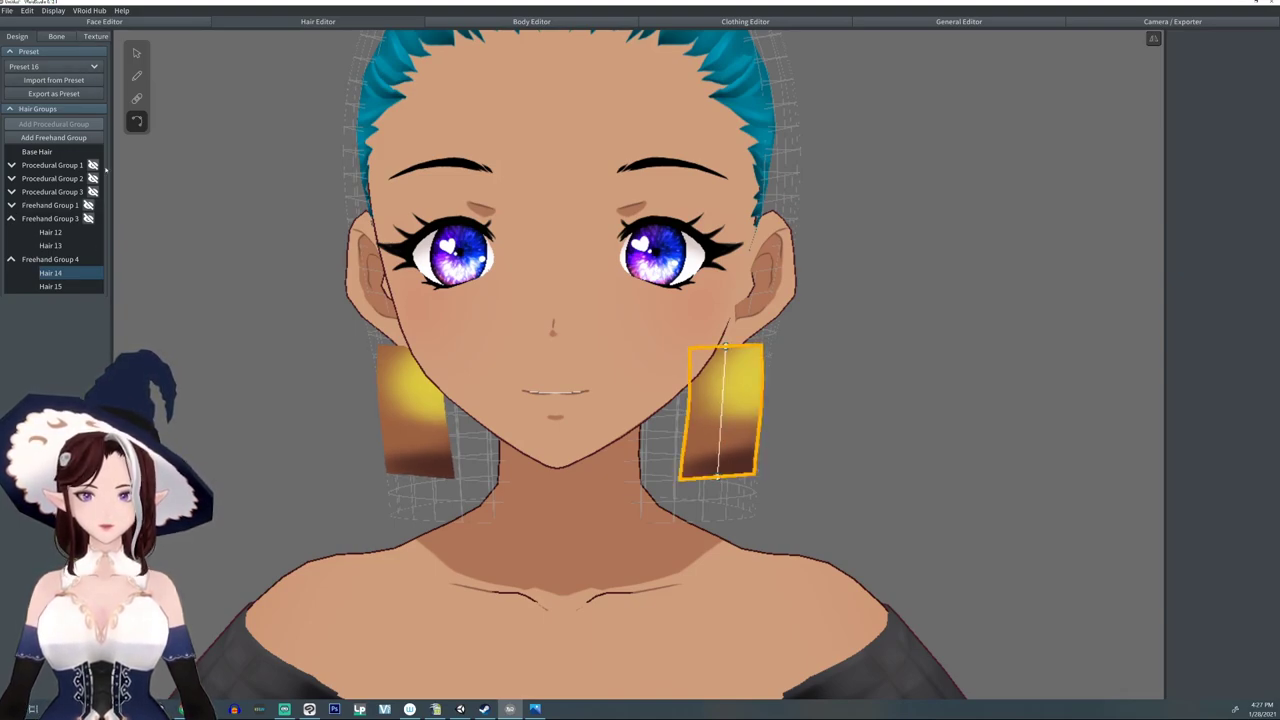
- Clear the purple artwork from the copied material's texture and change its base color to white
left_click(91, 36)
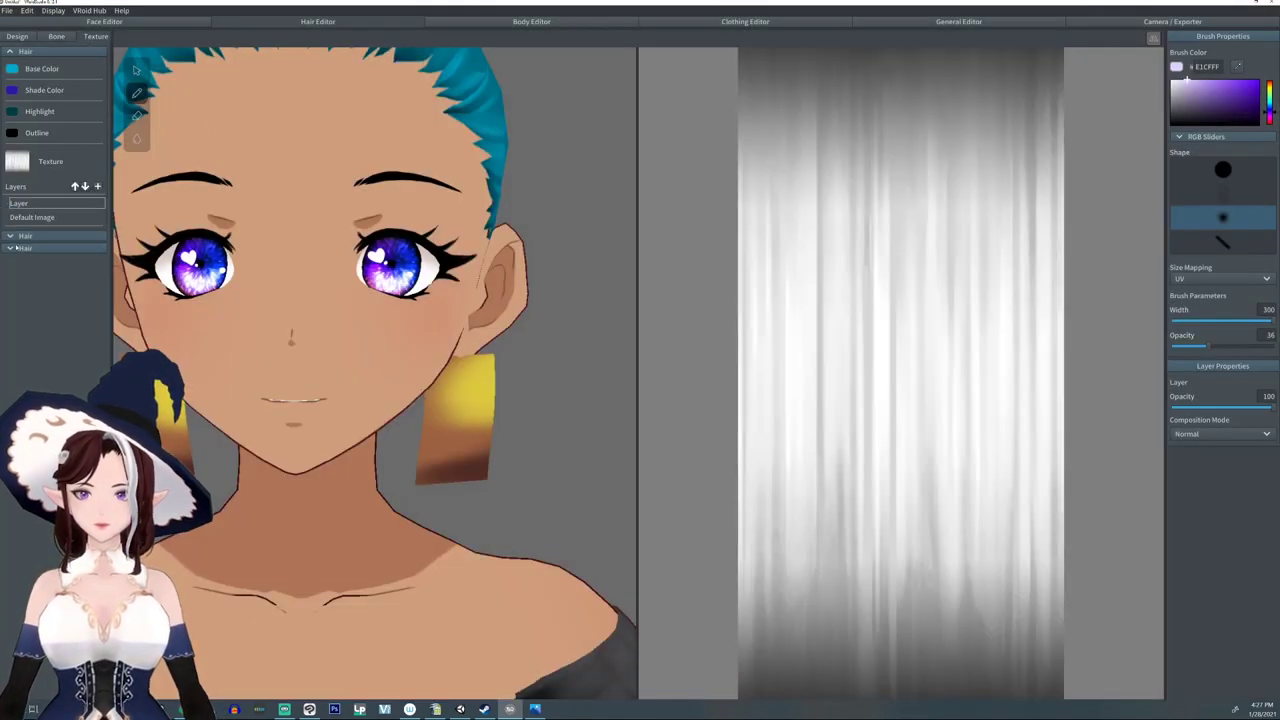
left_click(16, 247)
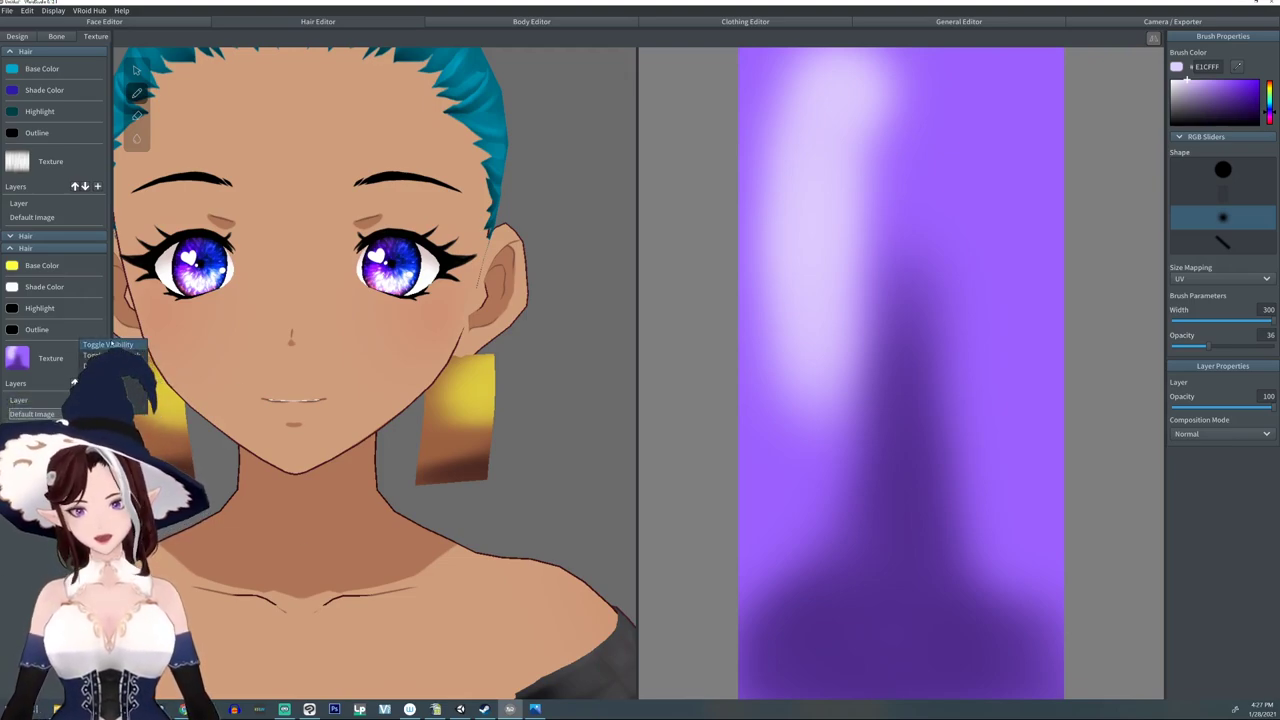
left_click(90, 366)
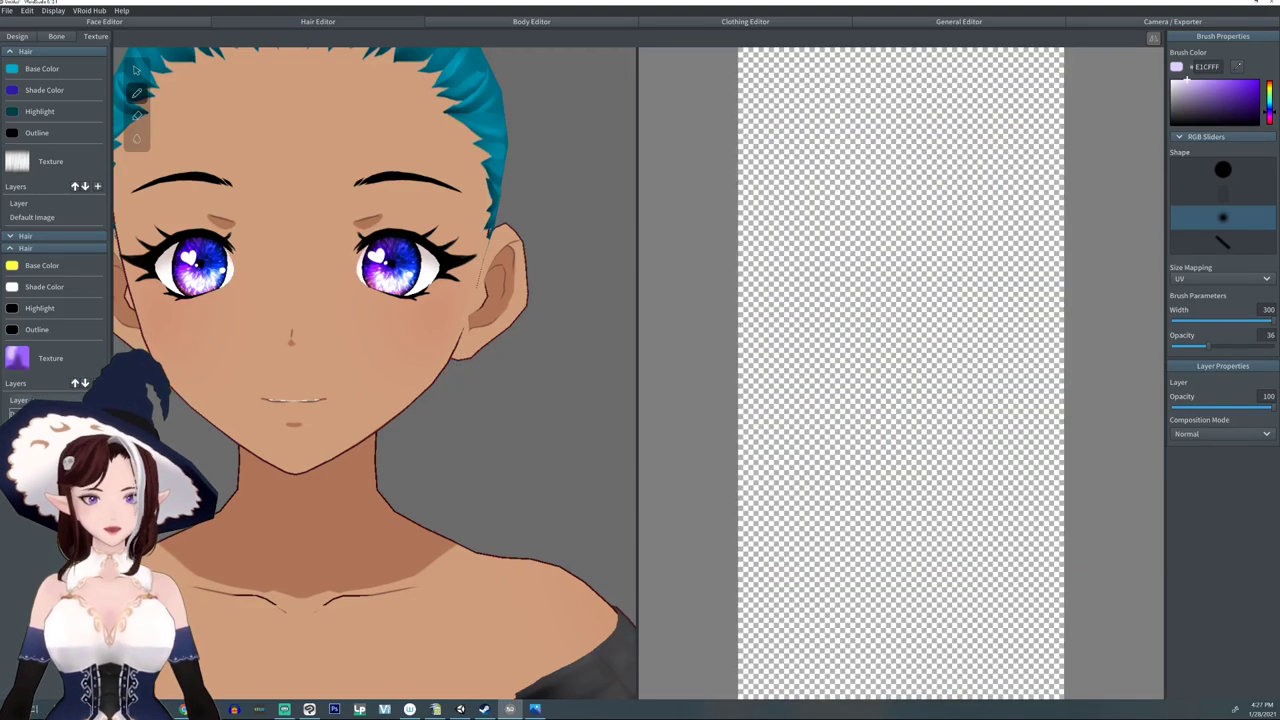
right_click(34, 401)
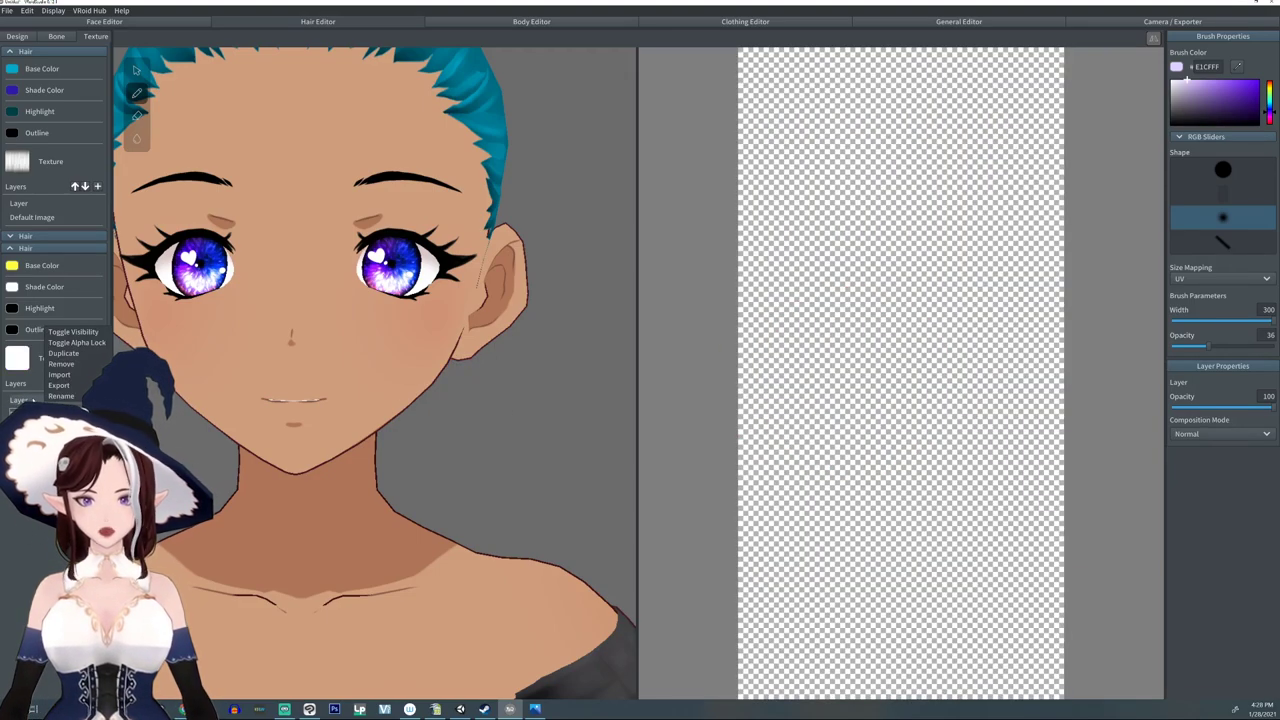
left_click(26, 266)
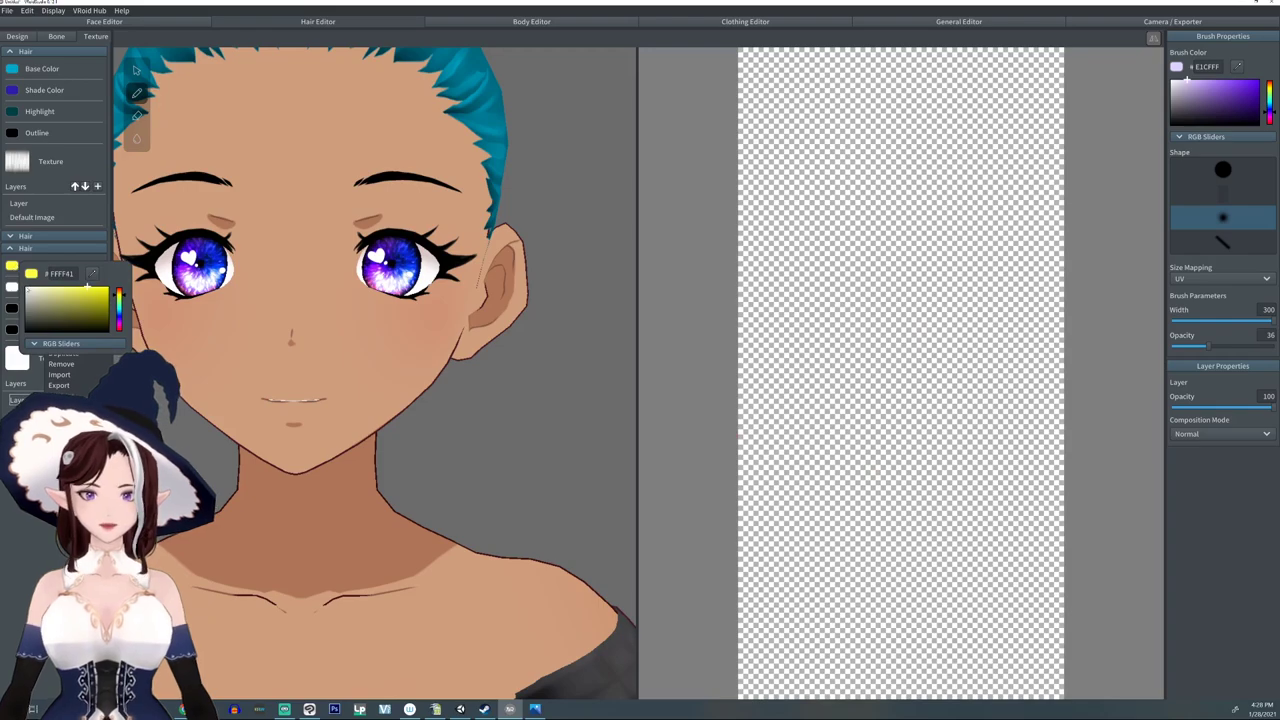
left_click_drag(87, 287, 24, 286)
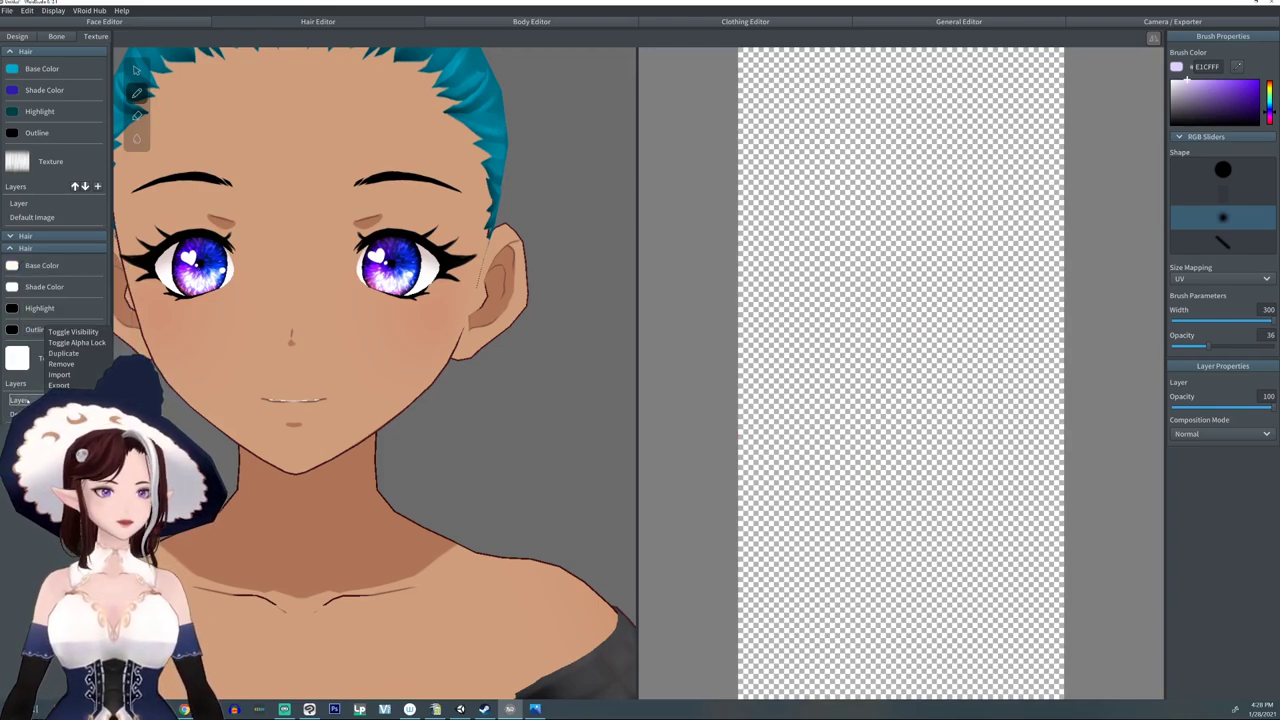
- Set up a solid round black (#000000) texture brush with width 15 and opacity 100
left_click(137, 95)
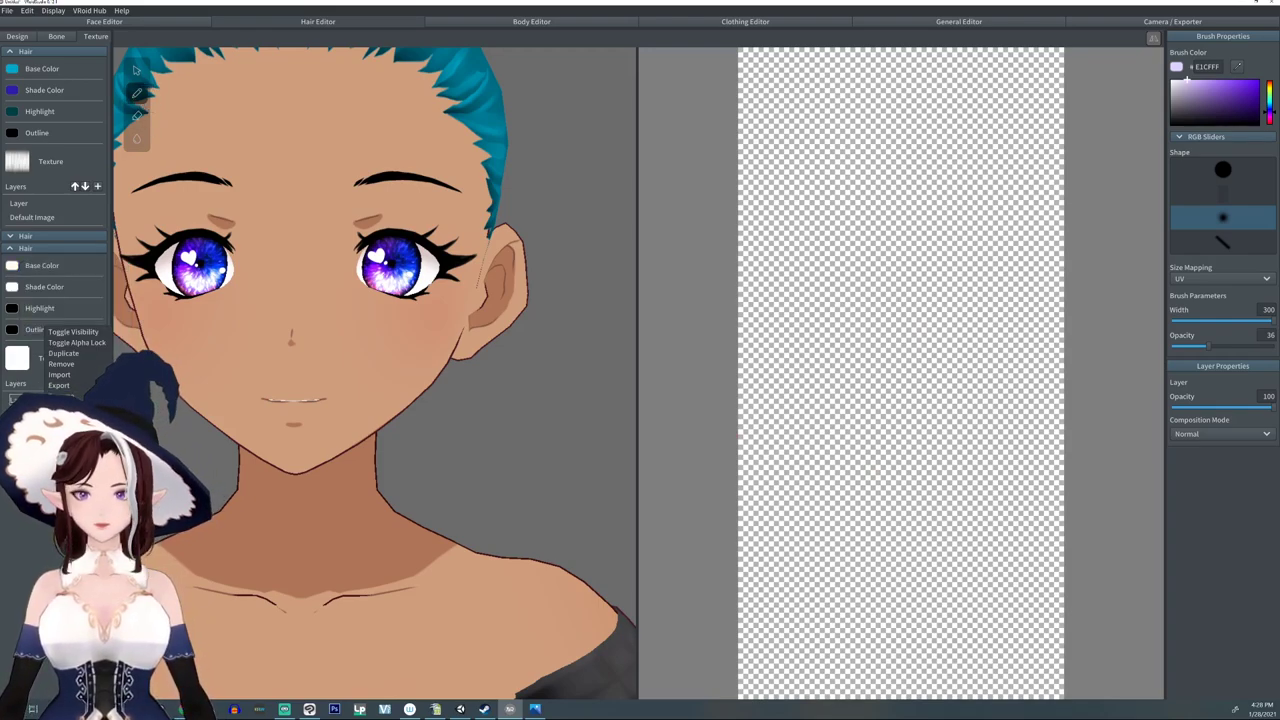
left_click(82, 343)
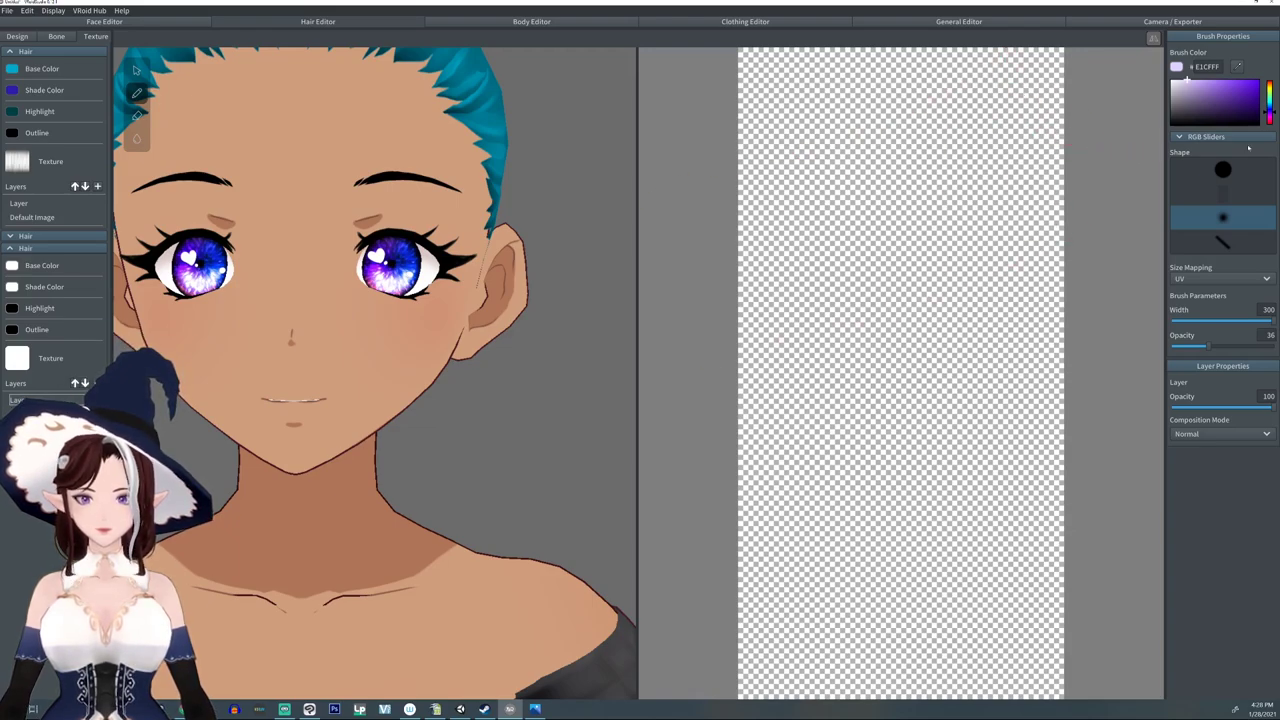
left_click(1212, 169)
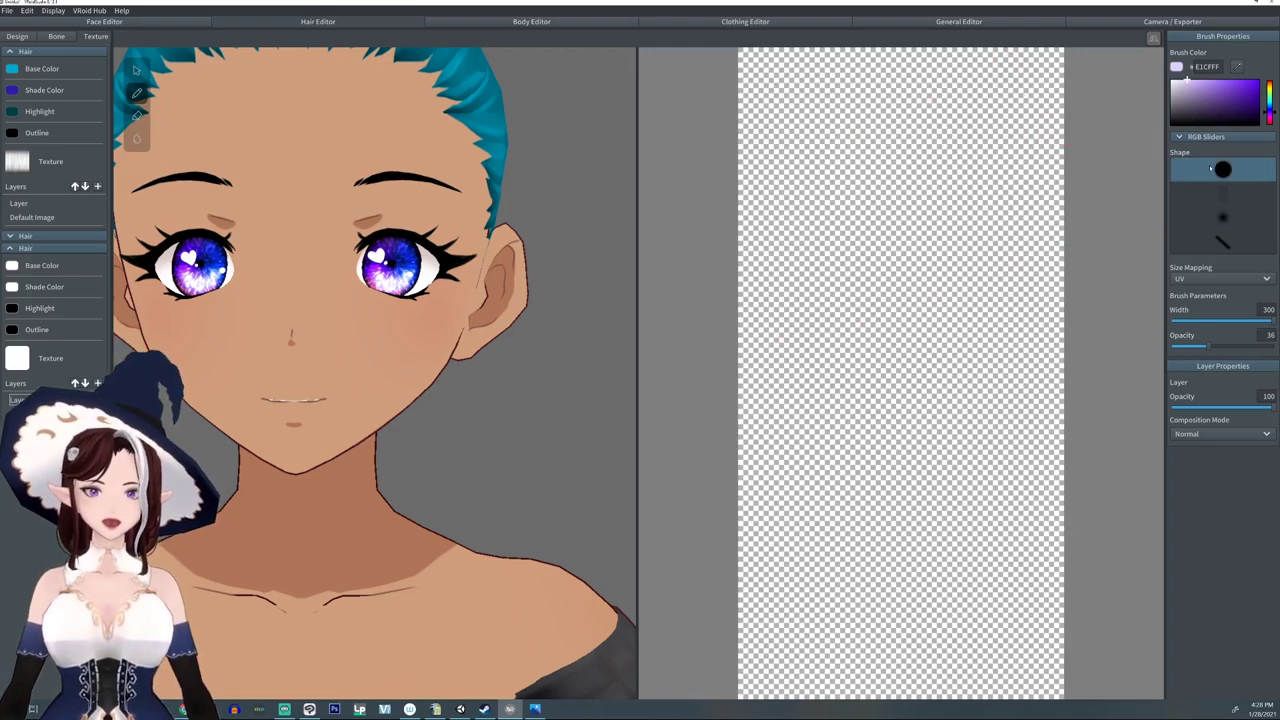
left_click(1171, 124)
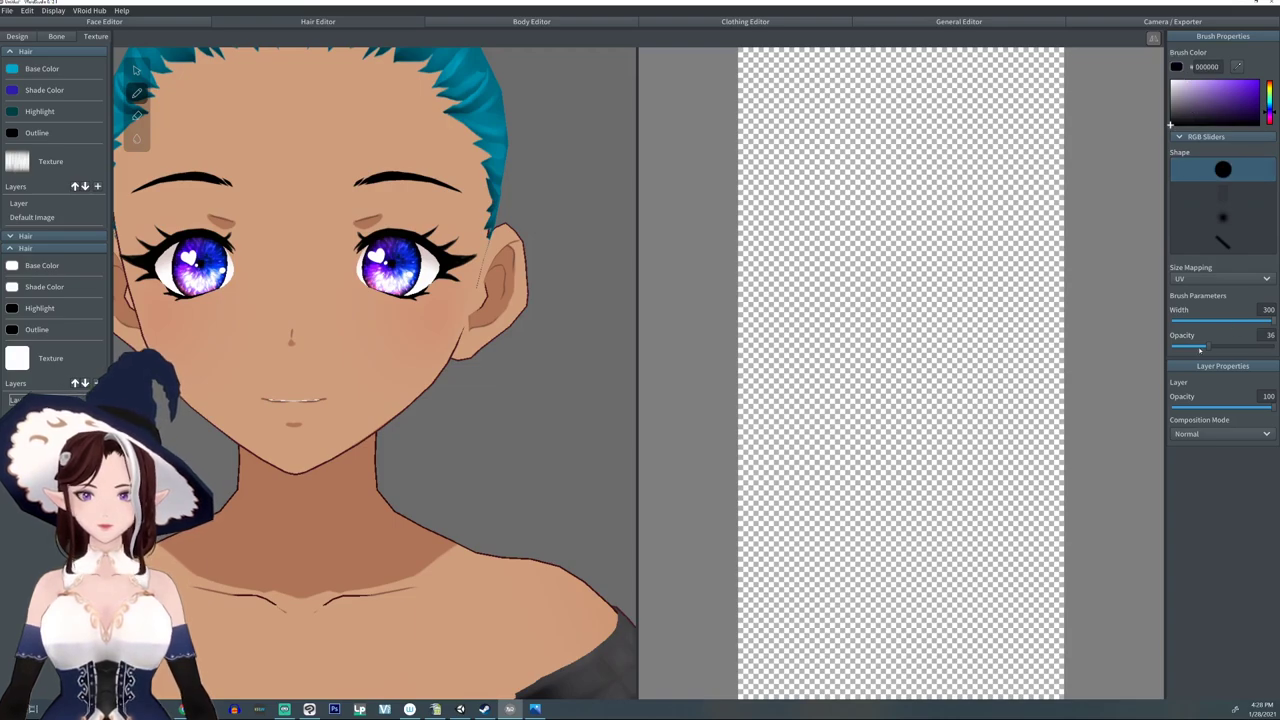
mouse_move(1200, 348)
left_mouse_down()
mouse_move(1276, 347)
mouse_move(1177, 324)
left_mouse_up()
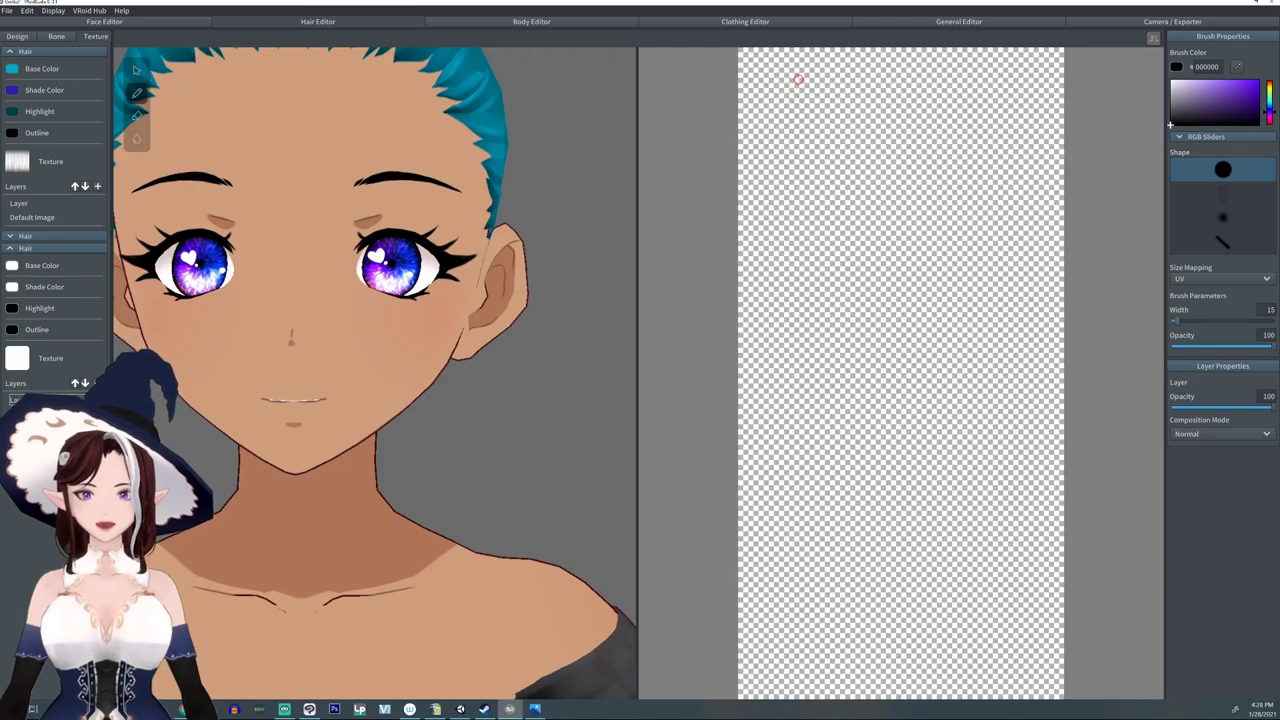
- Sketch a crescent moon pendant on a long chain with small beads along the left side of the texture
mouse_move(798, 79)
left_mouse_down()
mouse_move(770, 103)
mouse_move(774, 408)
left_mouse_up()
left_click_drag(771, 280, 774, 470)
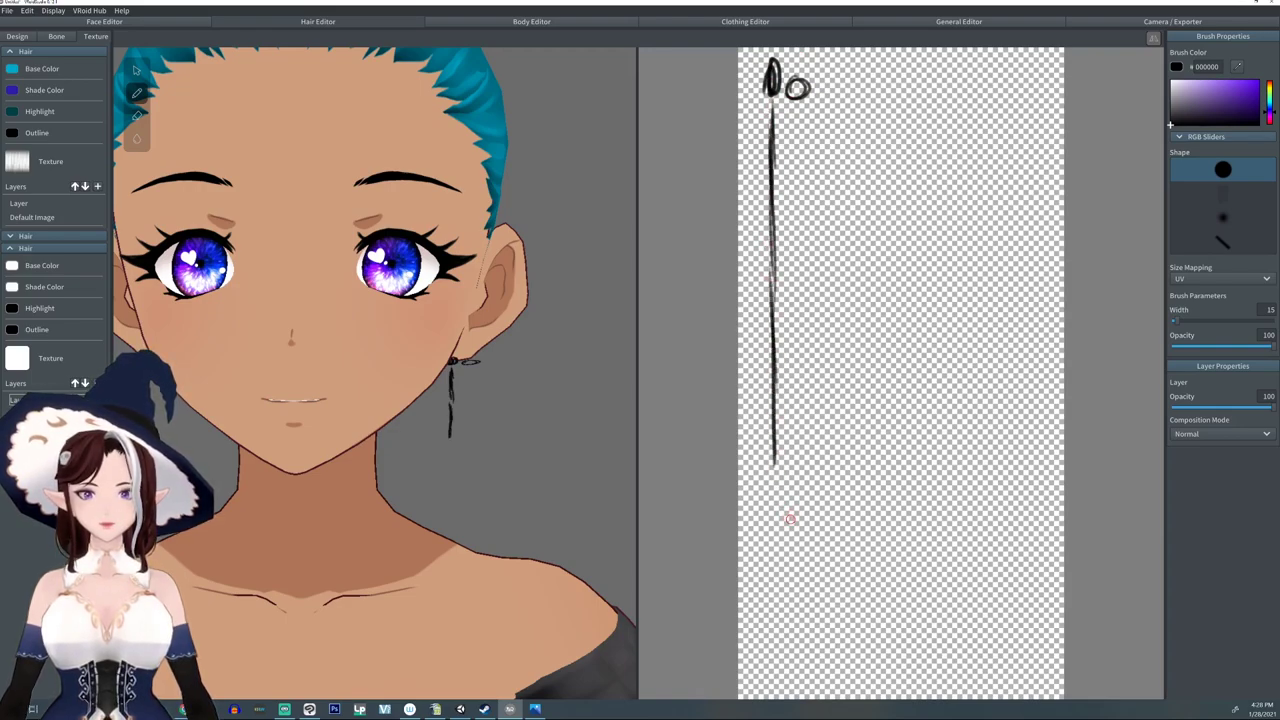
mouse_move(805, 520)
left_mouse_down()
mouse_move(763, 472)
mouse_move(765, 612)
mouse_move(806, 562)
mouse_move(790, 595)
mouse_move(772, 502)
mouse_move(800, 520)
mouse_move(765, 540)
mouse_move(805, 565)
mouse_move(758, 605)
mouse_move(772, 462)
mouse_move(786, 530)
left_mouse_up()
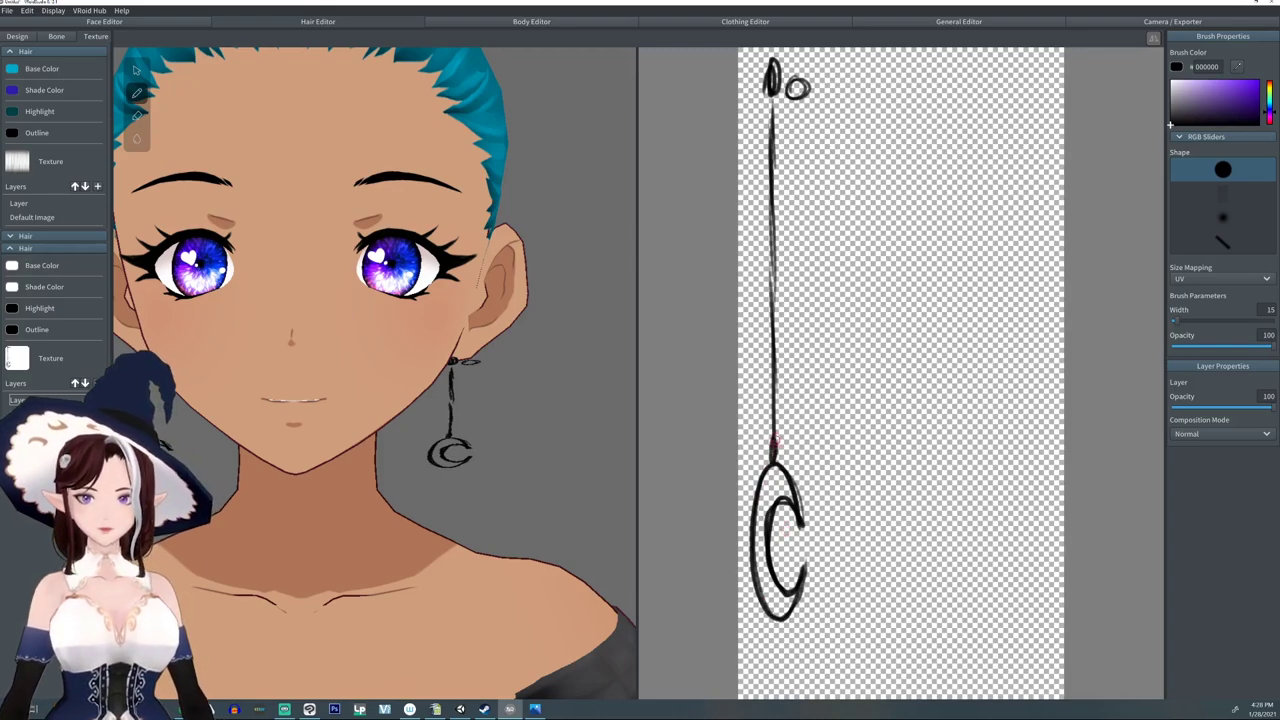
left_click_drag(768, 436, 775, 426)
left_click(773, 407)
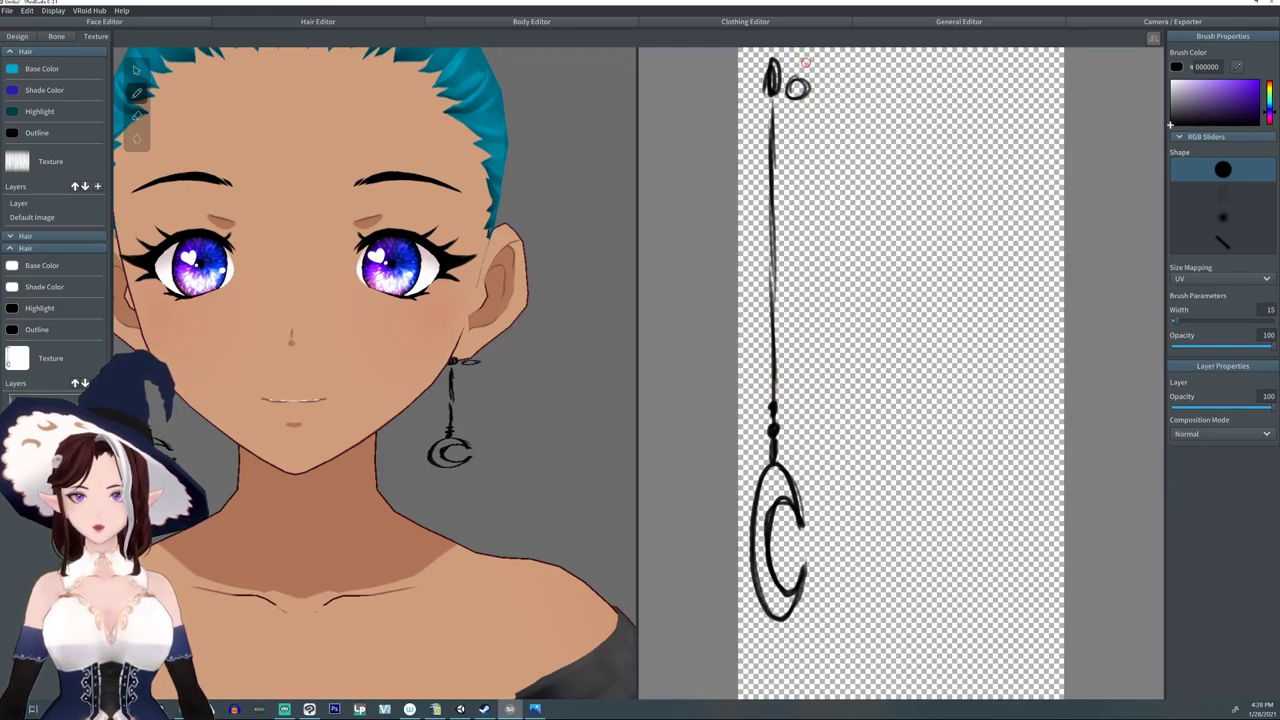
- Sketch a shorter chain with a small star charm beside the moon pendant's chain
mouse_move(805, 56)
left_mouse_down()
mouse_move(786, 57)
mouse_move(791, 268)
left_mouse_up()
left_click_drag(793, 178, 808, 278)
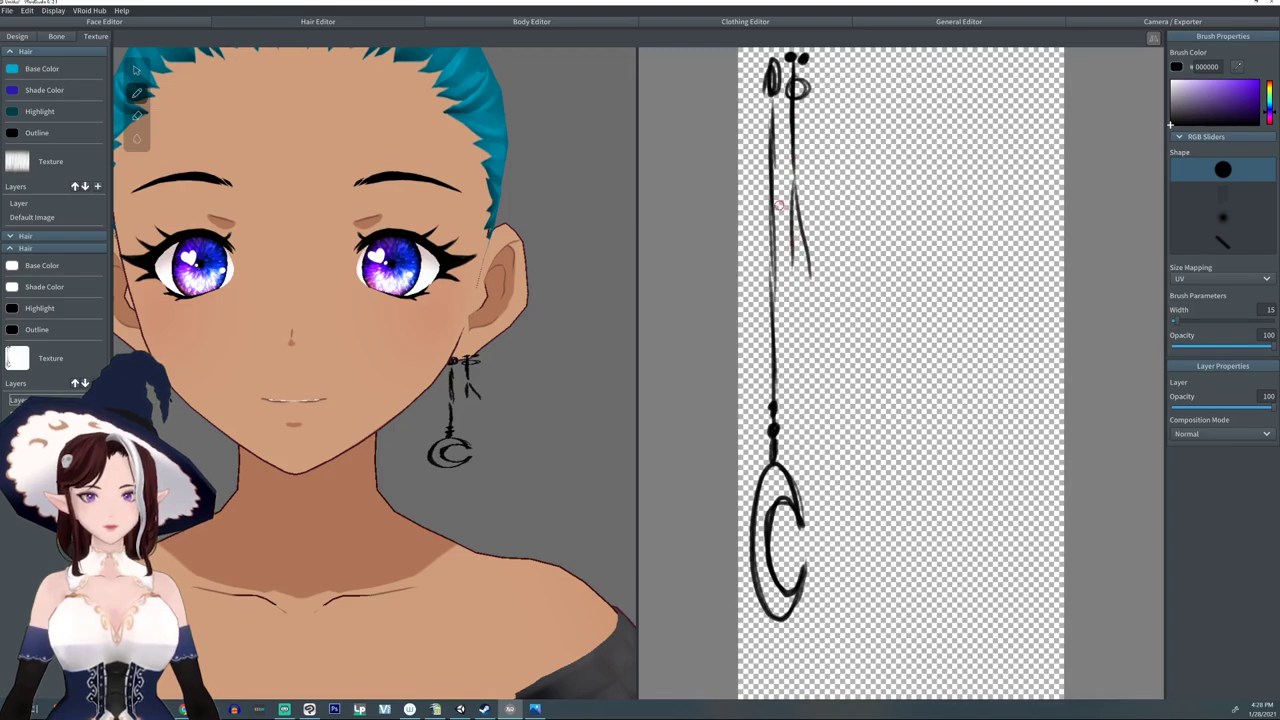
left_click_drag(781, 205, 810, 278)
mouse_move(776, 210)
left_mouse_down()
mouse_move(816, 207)
mouse_move(787, 271)
left_mouse_up()
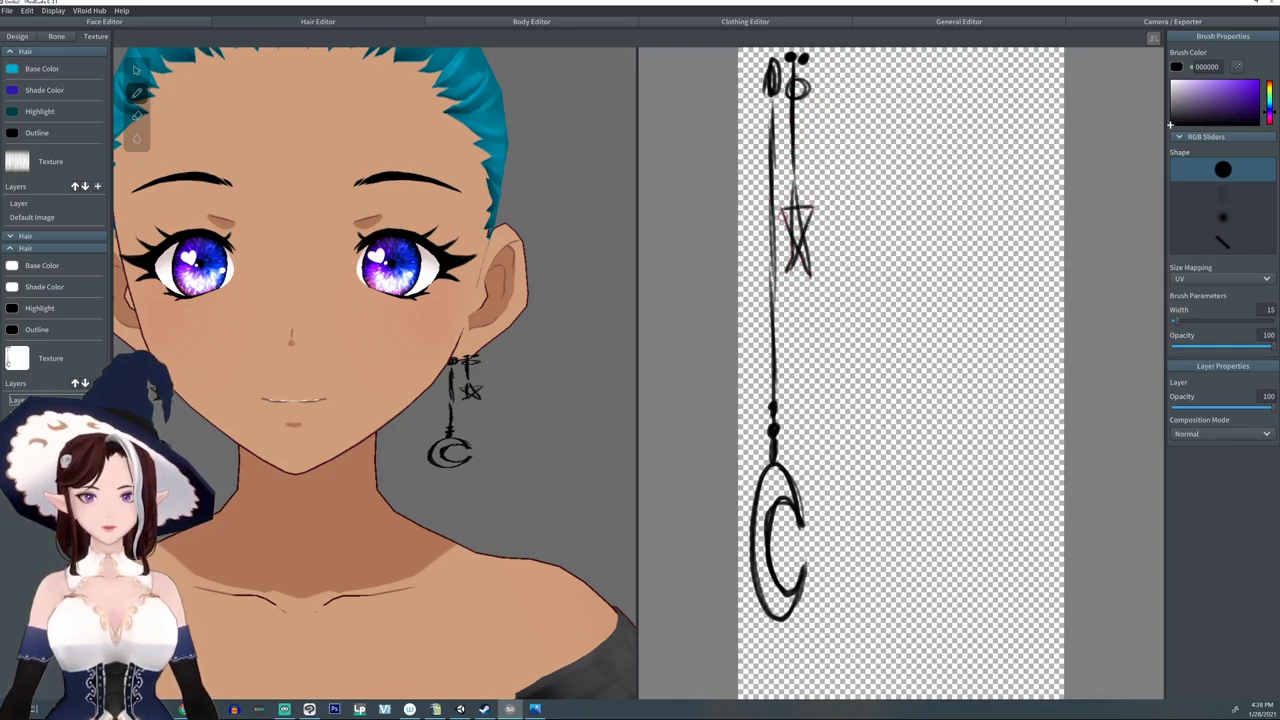
left_click_drag(795, 207, 788, 269)
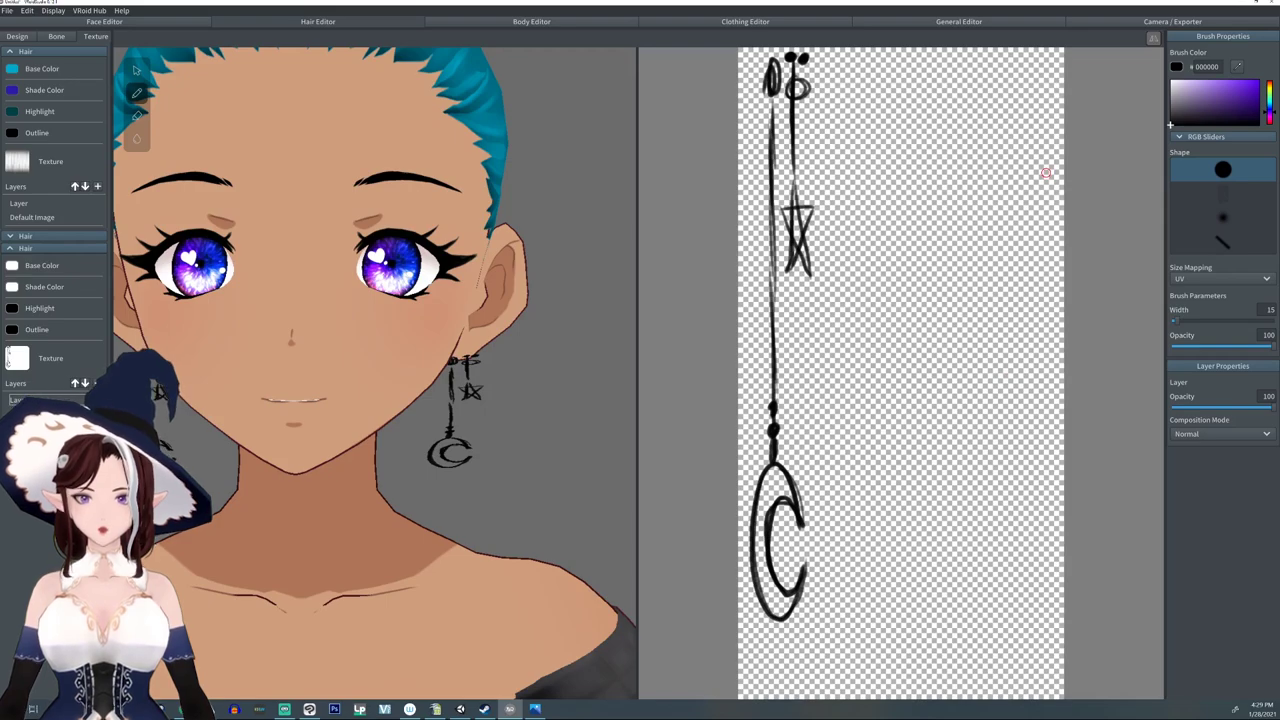
- Sketch two star charms on chains of different lengths near the texture's right edge and lower the sketch layer's opacity to 51
left_click(1006, 59)
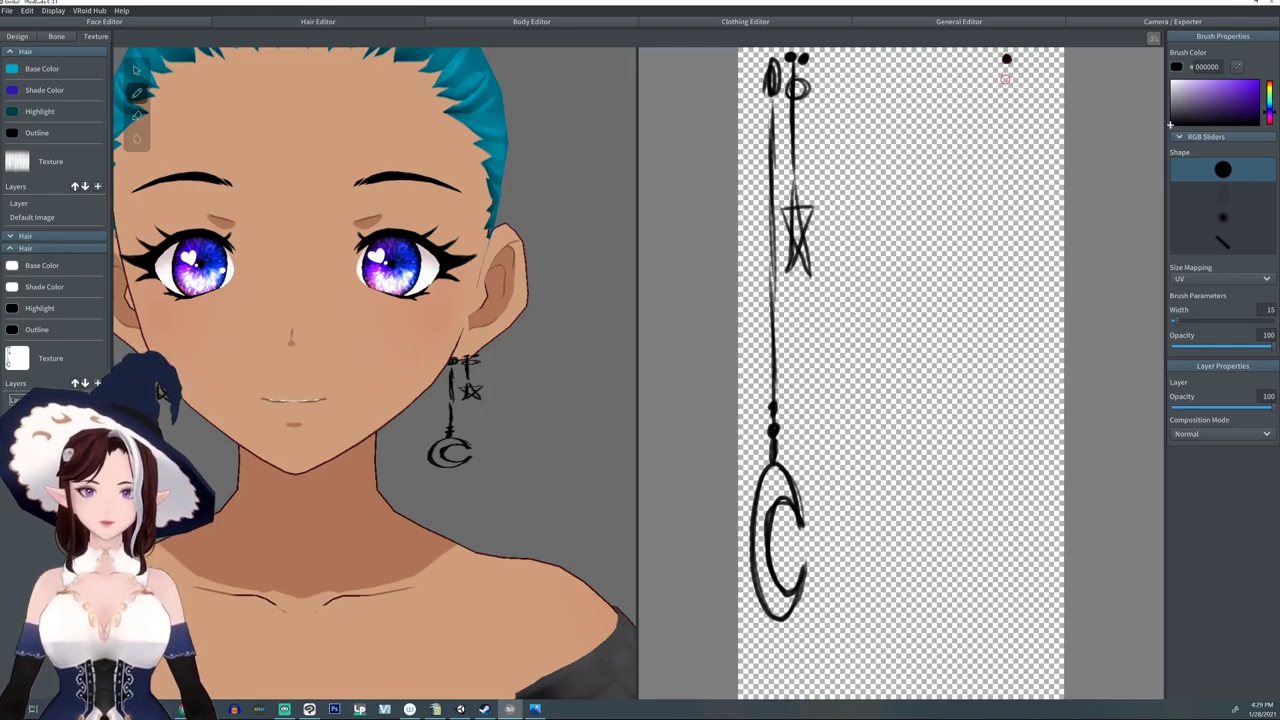
mouse_move(1006, 62)
left_mouse_down()
mouse_move(1003, 320)
mouse_move(1016, 318)
mouse_move(982, 405)
mouse_move(1003, 302)
mouse_move(1016, 400)
mouse_move(988, 325)
left_mouse_up()
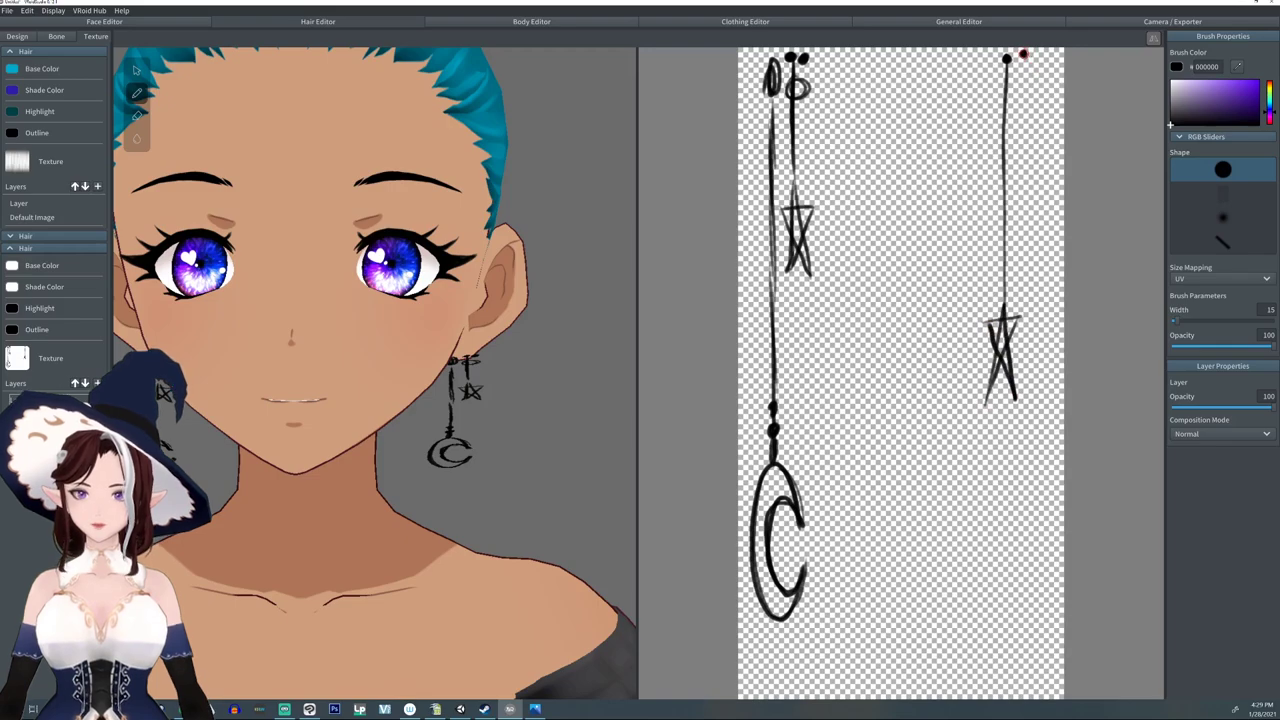
mouse_move(1023, 53)
left_mouse_down()
mouse_move(1020, 182)
mouse_move(1008, 180)
mouse_move(1040, 178)
mouse_move(1008, 178)
mouse_move(1038, 184)
mouse_move(1014, 250)
mouse_move(1022, 170)
mouse_move(1029, 247)
left_mouse_up()
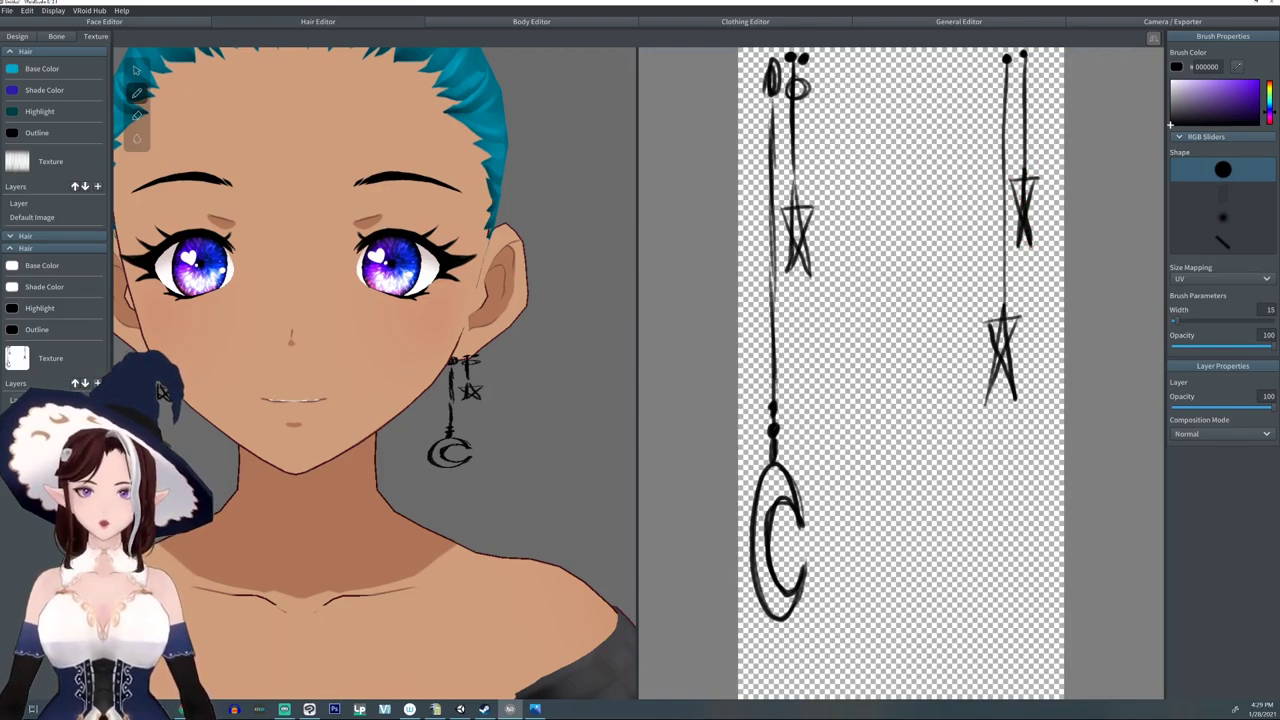
mouse_move(1232, 408)
left_mouse_down()
mouse_move(1203, 408)
mouse_move(1221, 408)
left_mouse_up()
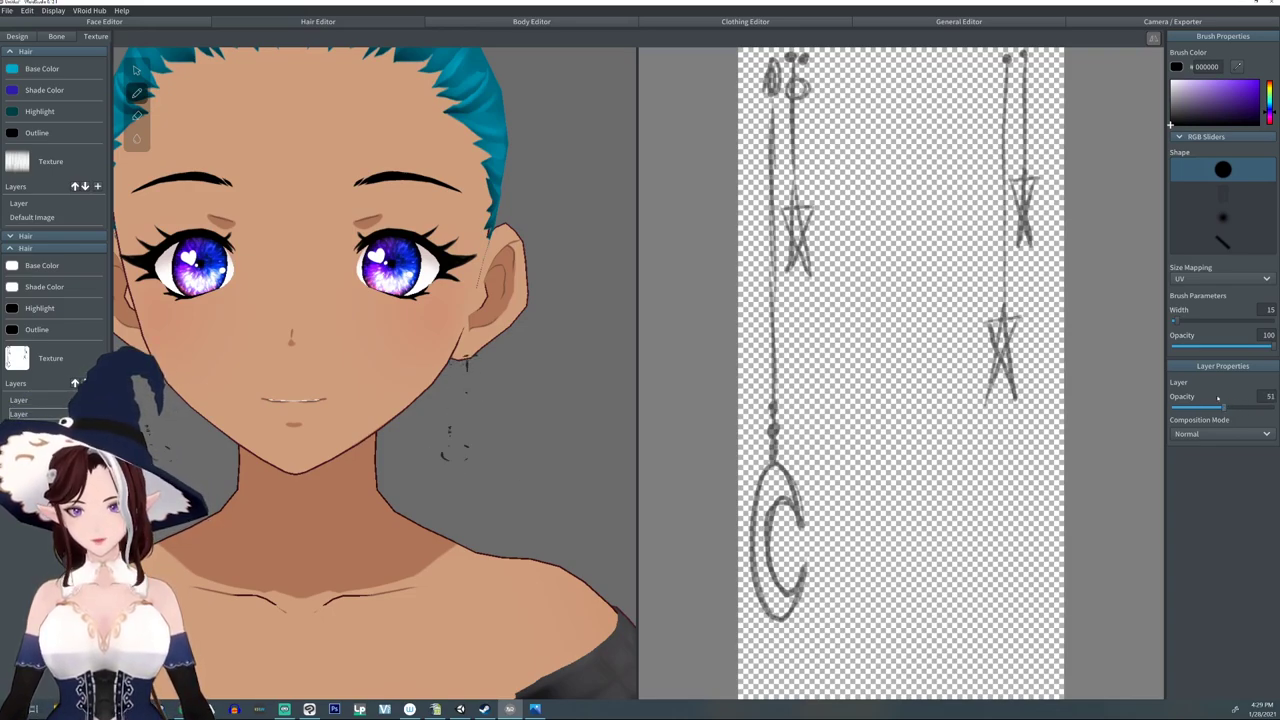
- Set the brush colour to gray (#7B7B7B) for the upper layer and lower the sketch layer's opacity to 35
left_click(49, 400)
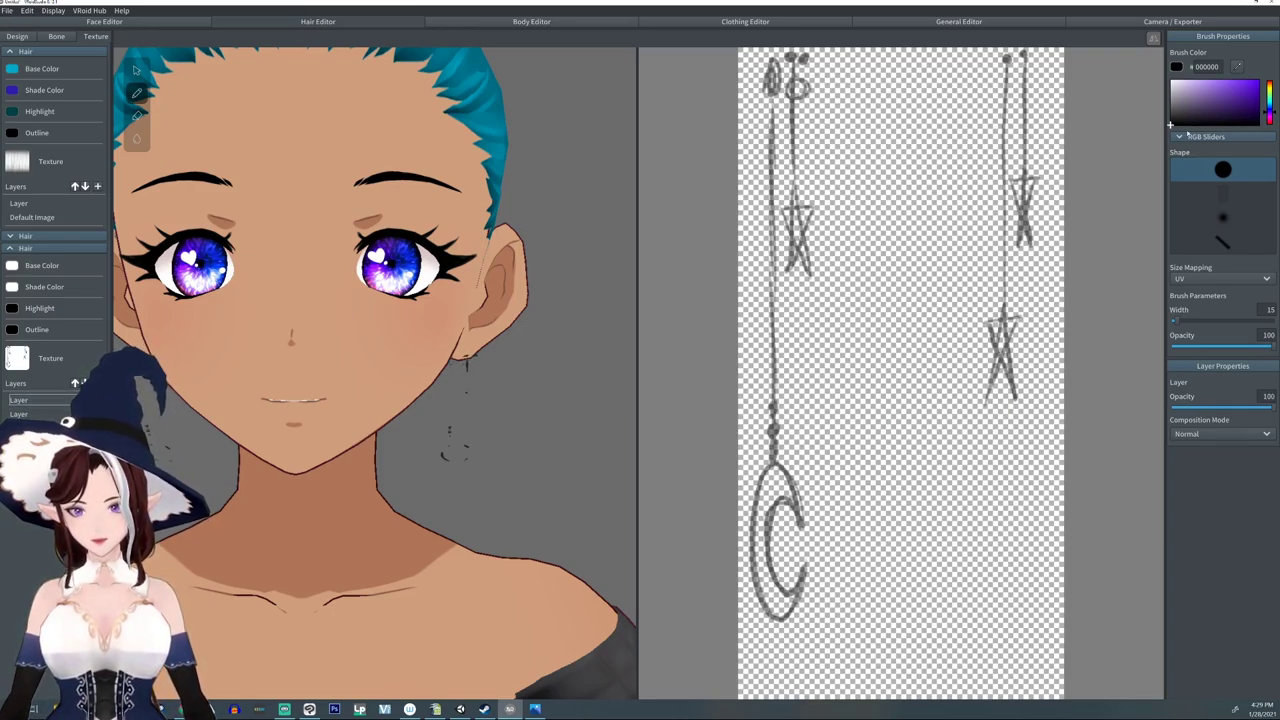
left_click_drag(1170, 125, 1169, 103)
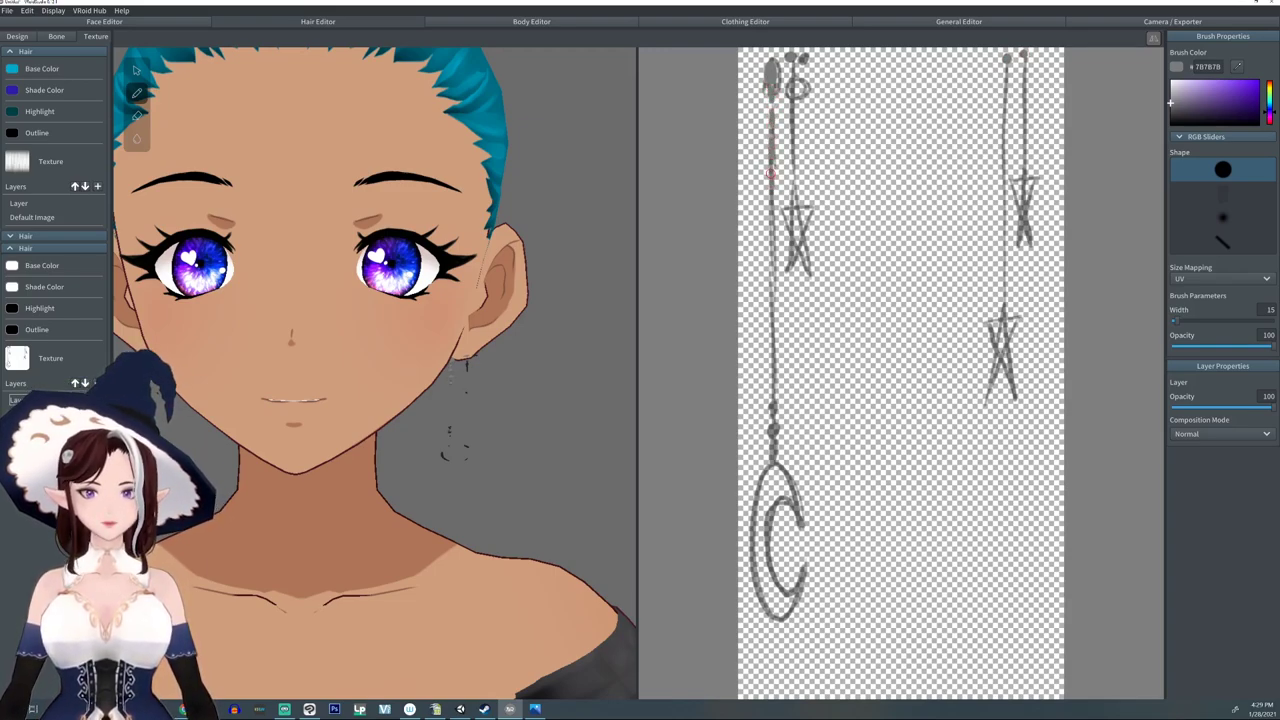
left_click(19, 413)
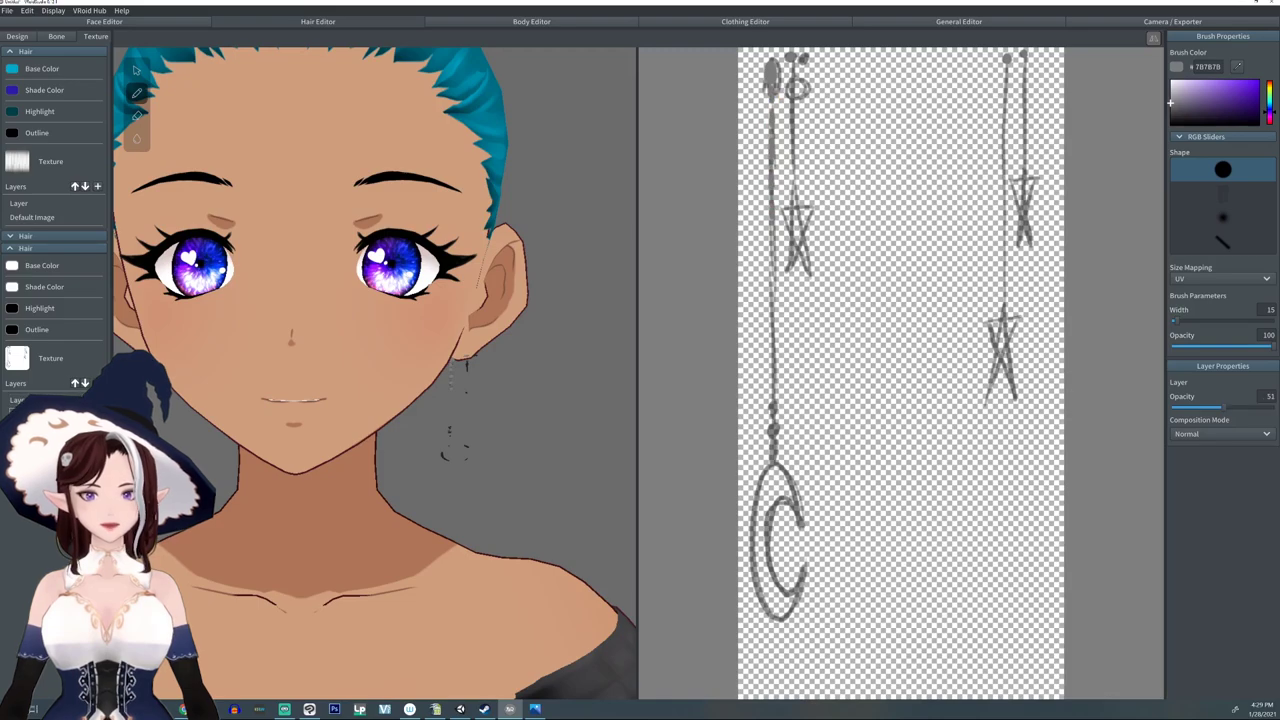
left_click_drag(1210, 410, 1209, 409)
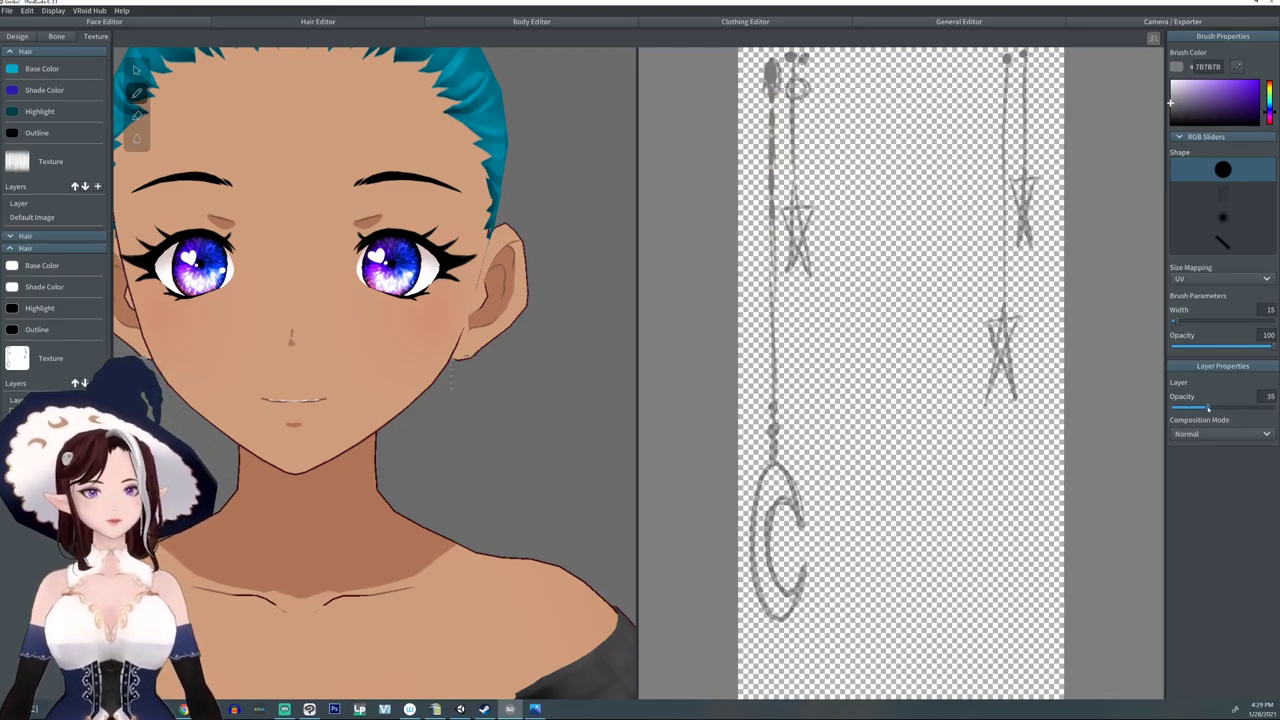
left_click_drag(1209, 409, 1276, 409)
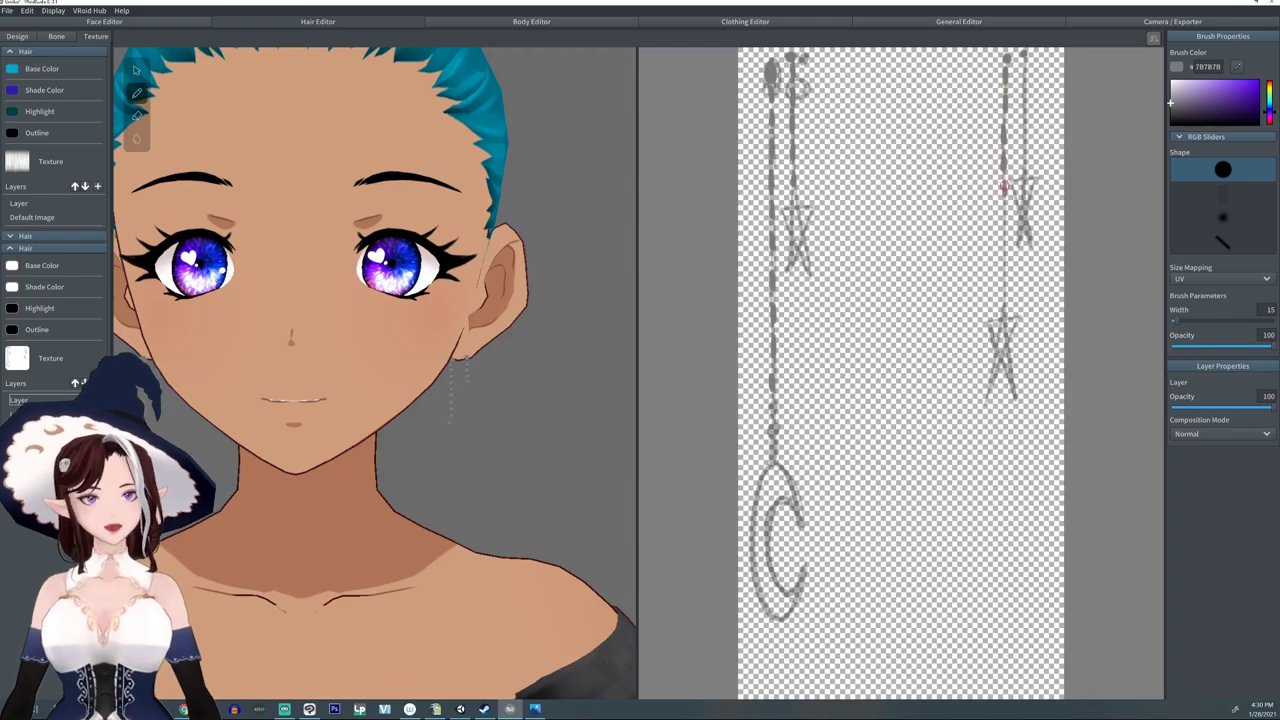
- Trace the sketched chains with gray links and fill in the star charms on the upper layer
left_click_drag(1006, 249, 1006, 288)
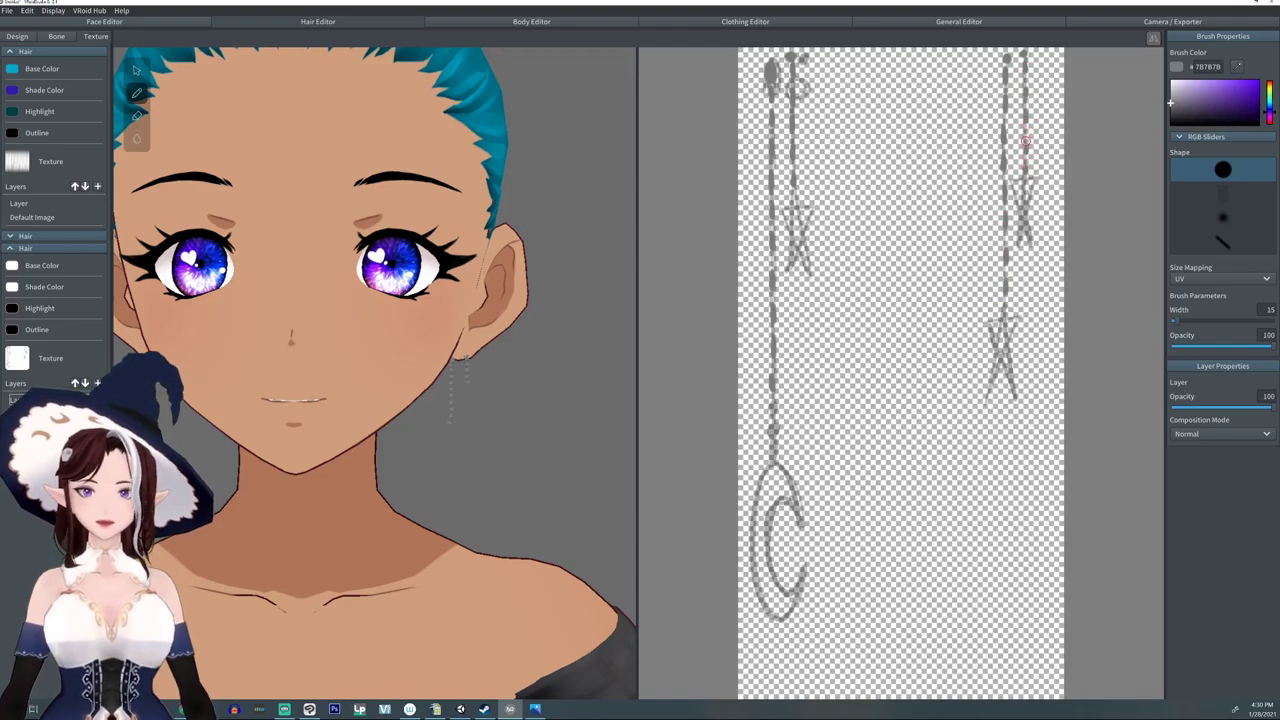
left_click_drag(770, 88, 772, 412)
left_click_drag(1004, 108, 1004, 130)
left_click_drag(1004, 224, 1004, 282)
left_click_drag(1024, 150, 1024, 183)
left_click_drag(1003, 320, 1002, 385)
left_click_drag(796, 206, 796, 240)
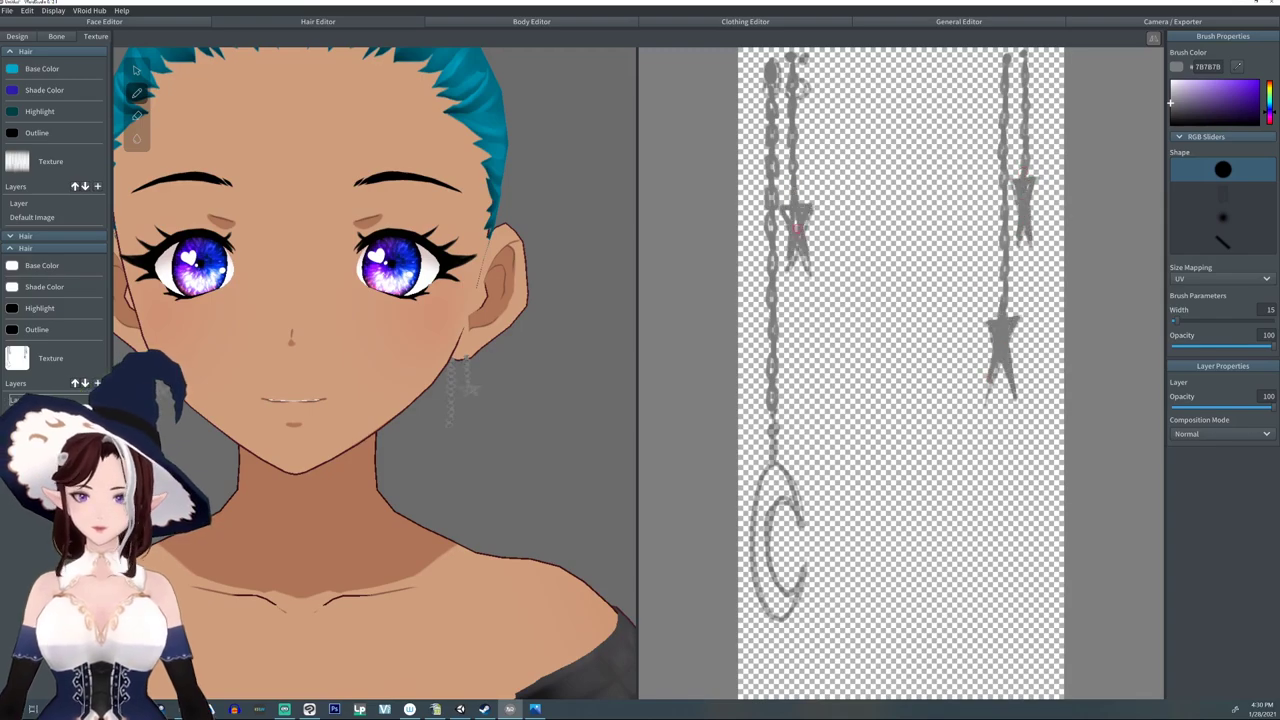
- Fill the crescent moon pendant in solid gray and add a small drop hanging below it
left_click_drag(772, 462, 778, 618)
left_click_drag(779, 622, 778, 655)
left_click_drag(768, 468, 766, 580)
- Tint the stars, chains and moon gold (#FDDA81) within their painted shapes, using a soft brush of width 106 and opacity 36
right_click(80, 399)
left_click(108, 343)
left_click(1213, 80)
left_click(1223, 217)
left_click_drag(1003, 320, 1003, 380)
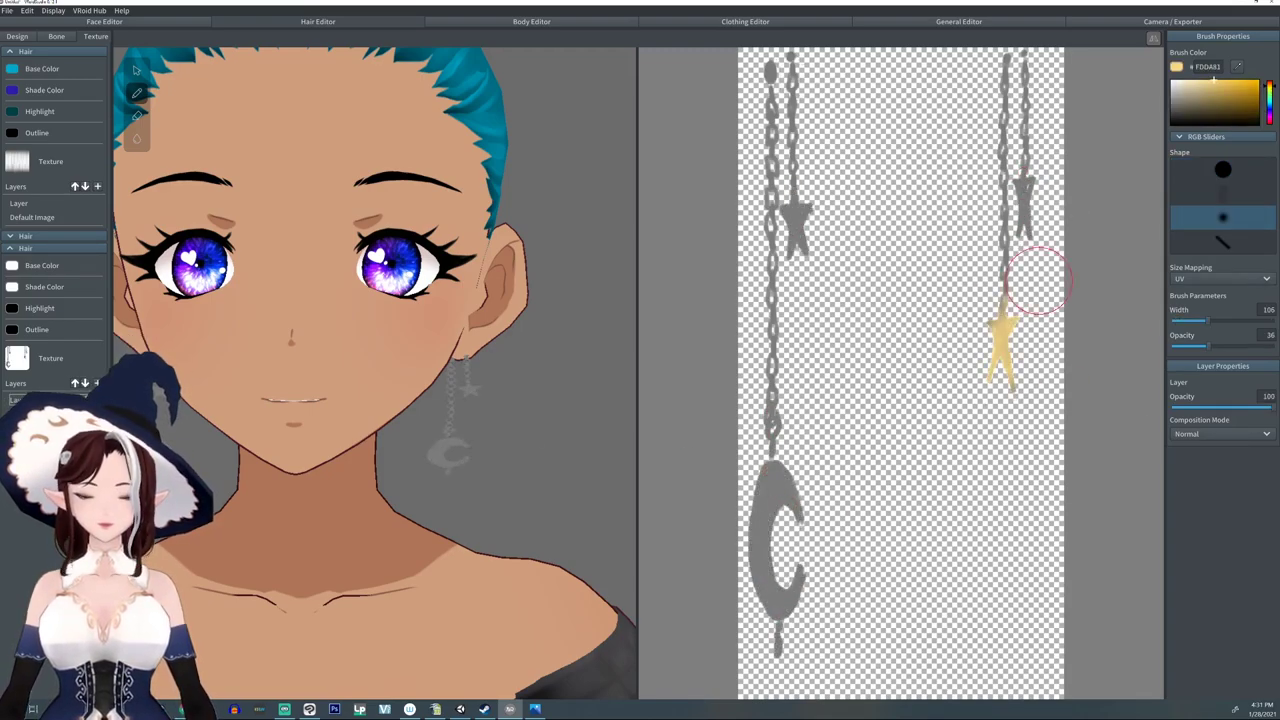
left_click_drag(776, 640, 771, 70)
mouse_move(1004, 310)
left_mouse_down()
mouse_move(1012, 114)
mouse_move(1024, 200)
left_mouse_up()
- Shade the moon and chain with a deeper gold and add white highlights to the moon with a narrower soft brush
left_click(1229, 89)
left_click_drag(798, 580, 778, 650)
mouse_move(770, 126)
left_mouse_down()
mouse_move(766, 168)
mouse_move(766, 102)
left_mouse_up()
left_click(1172, 80)
left_click_drag(1207, 321, 1190, 321)
left_click_drag(784, 476, 758, 540)
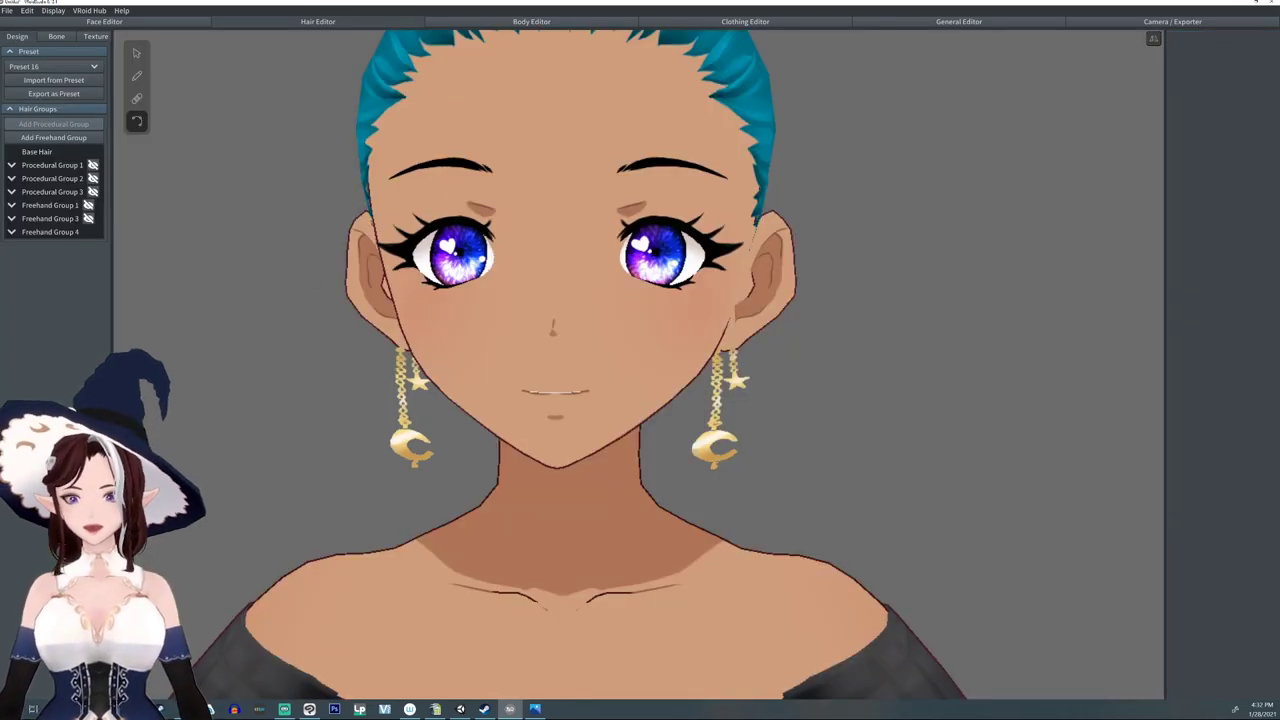
- Set the texture width of Freehand Group 4 to 1.050
left_click(50, 231)
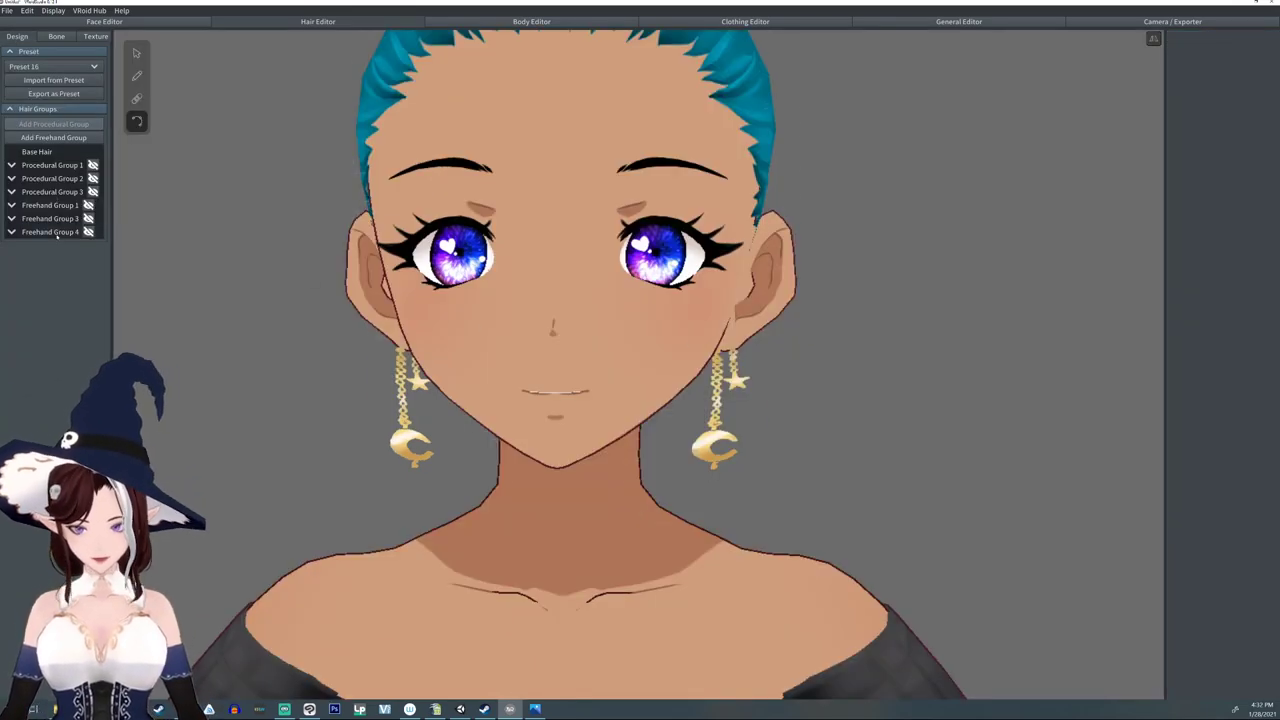
left_click(135, 52)
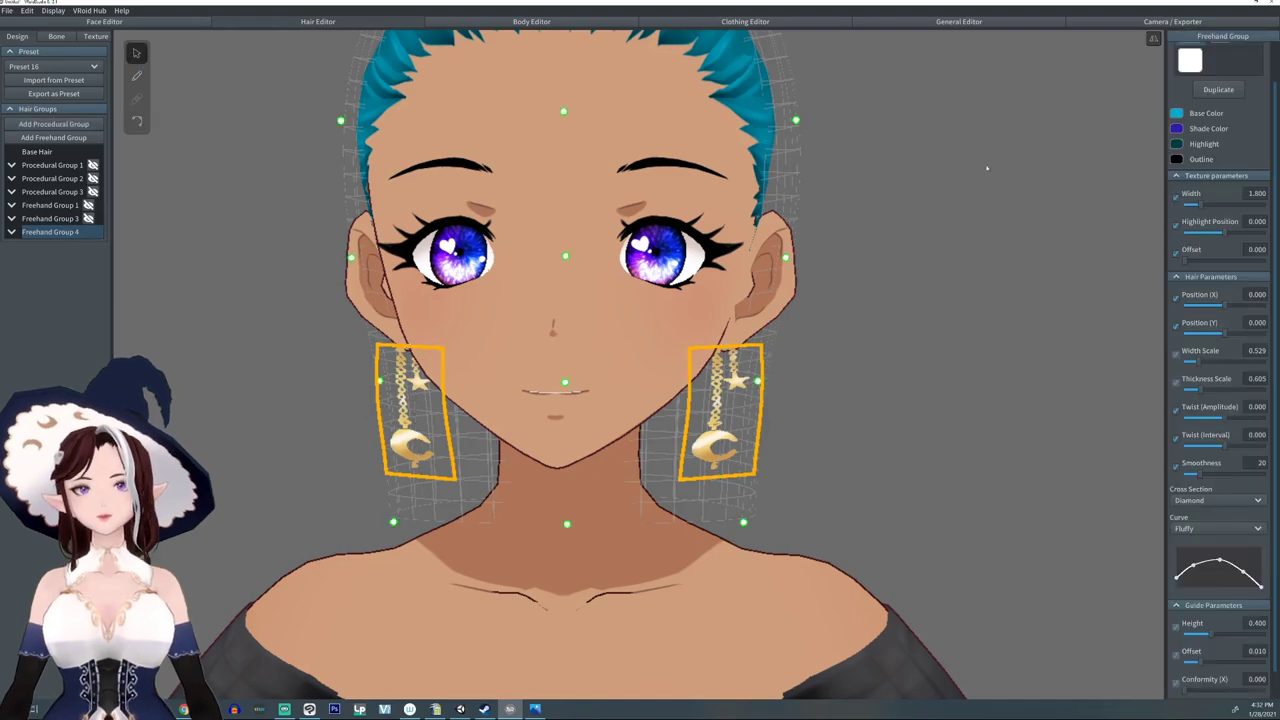
left_click_drag(1198, 204, 1186, 206)
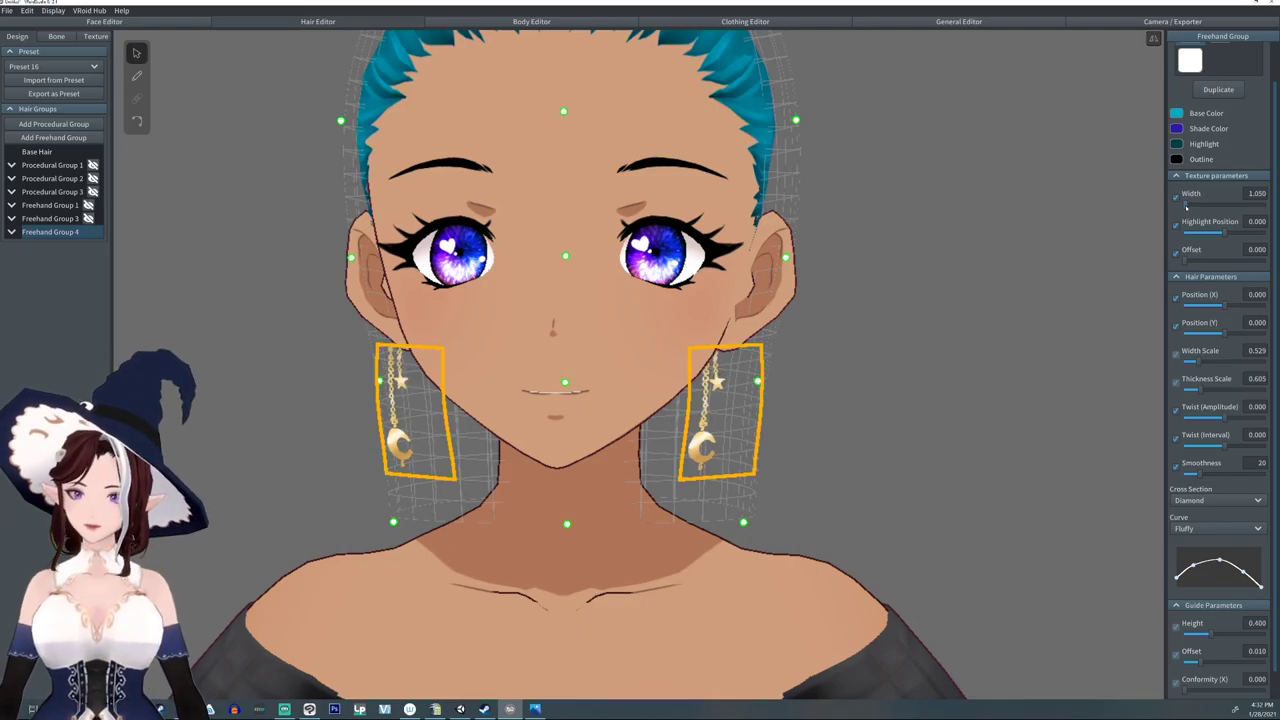
- Set the highlight position of the moon earring strand below the character's right ear to -0.022
left_click(401, 383)
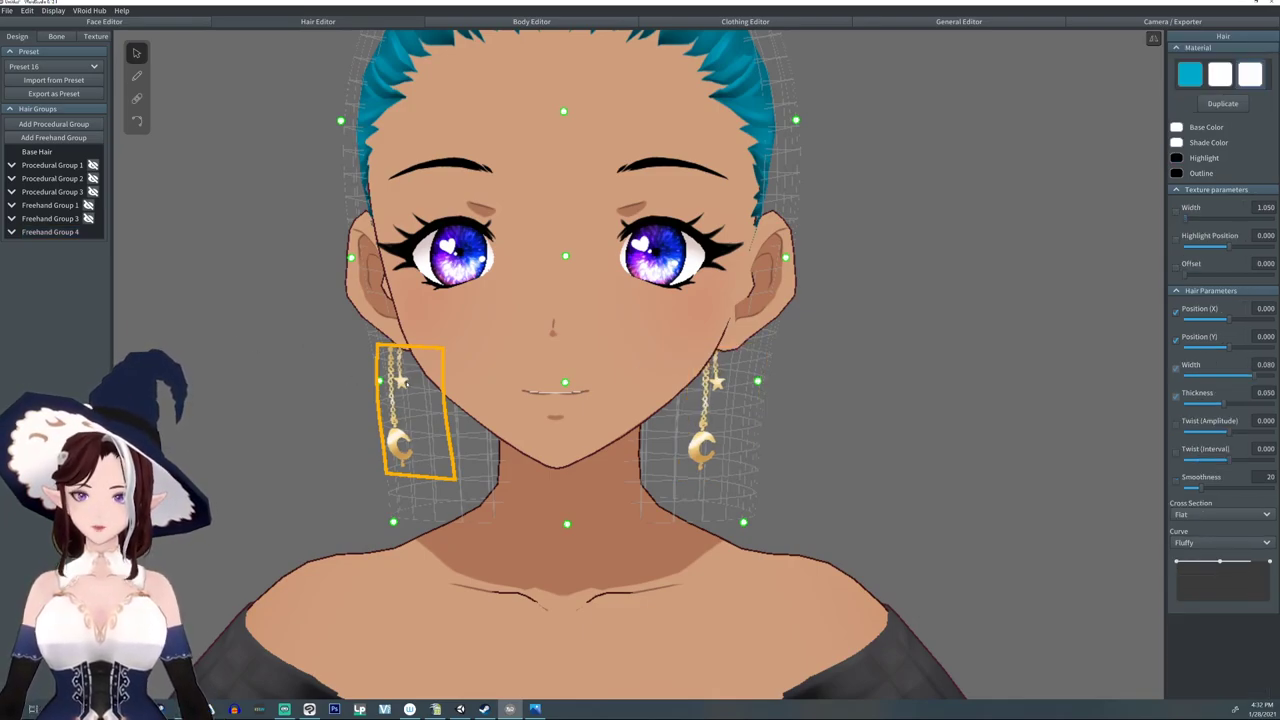
scroll(410, 384, "up", 4)
scroll(406, 386, "down", 1)
middle_click_drag(403, 388, 442, 381)
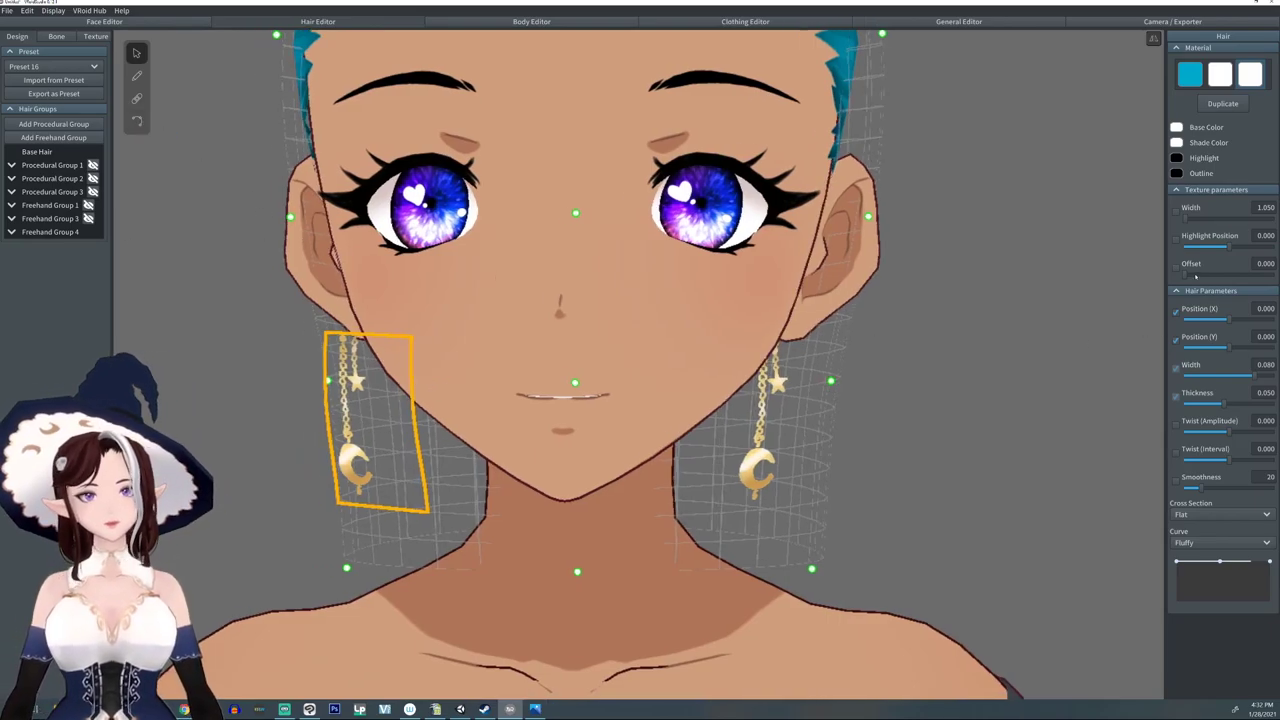
left_click_drag(1230, 247, 1228, 249)
right_click_drag(475, 416, 482, 415)
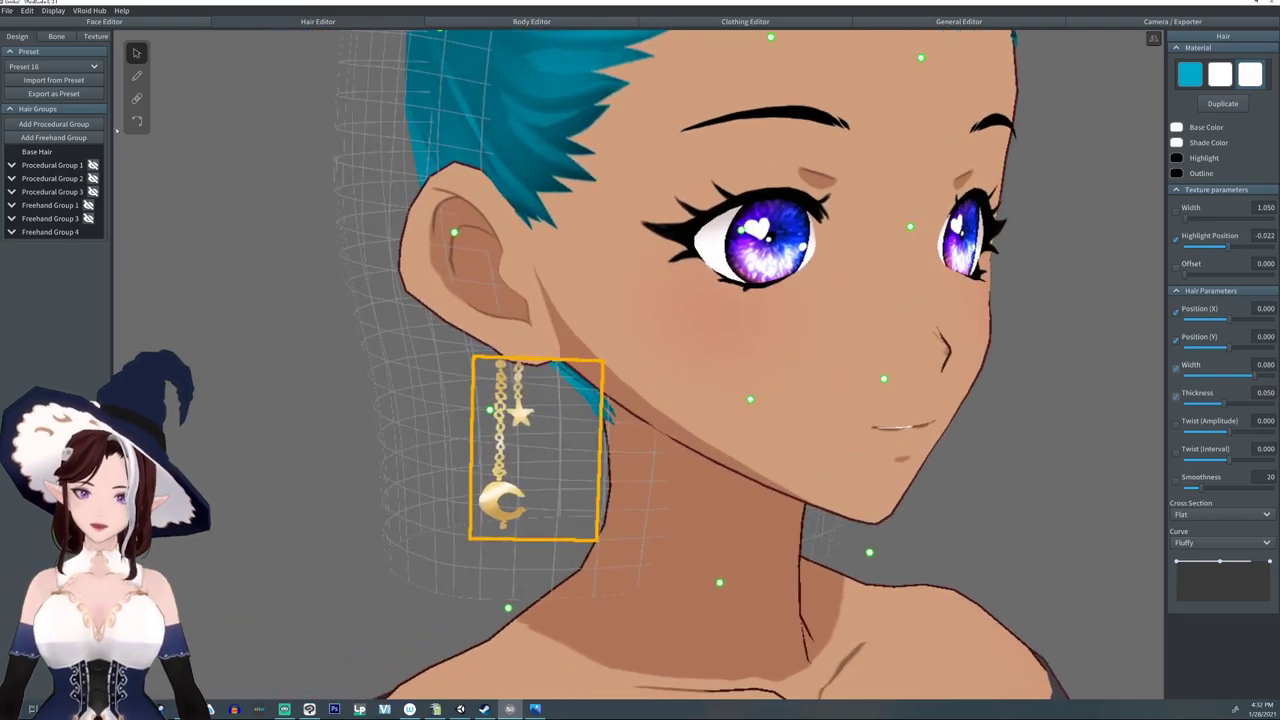
- Move the moon earring strand's control points toward the face so the chains hang from the earlobe
left_click(137, 122)
right_click_drag(505, 350, 432, 358)
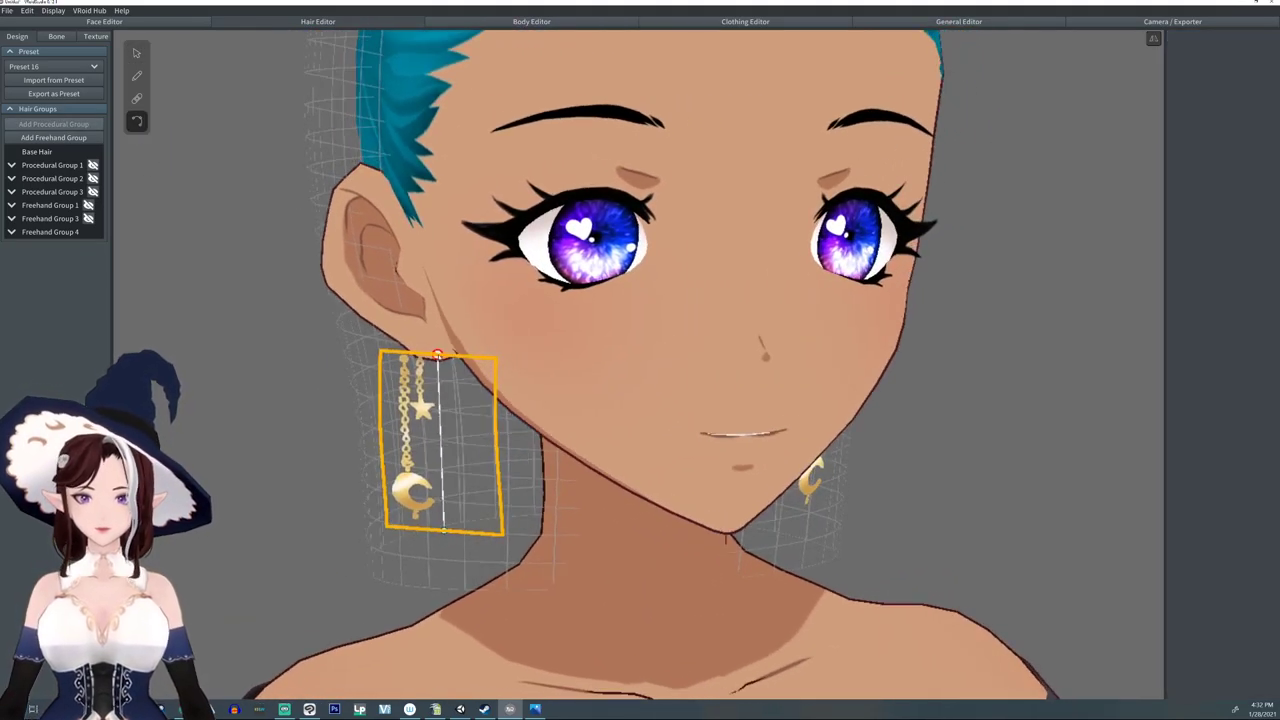
left_click_drag(437, 355, 454, 358)
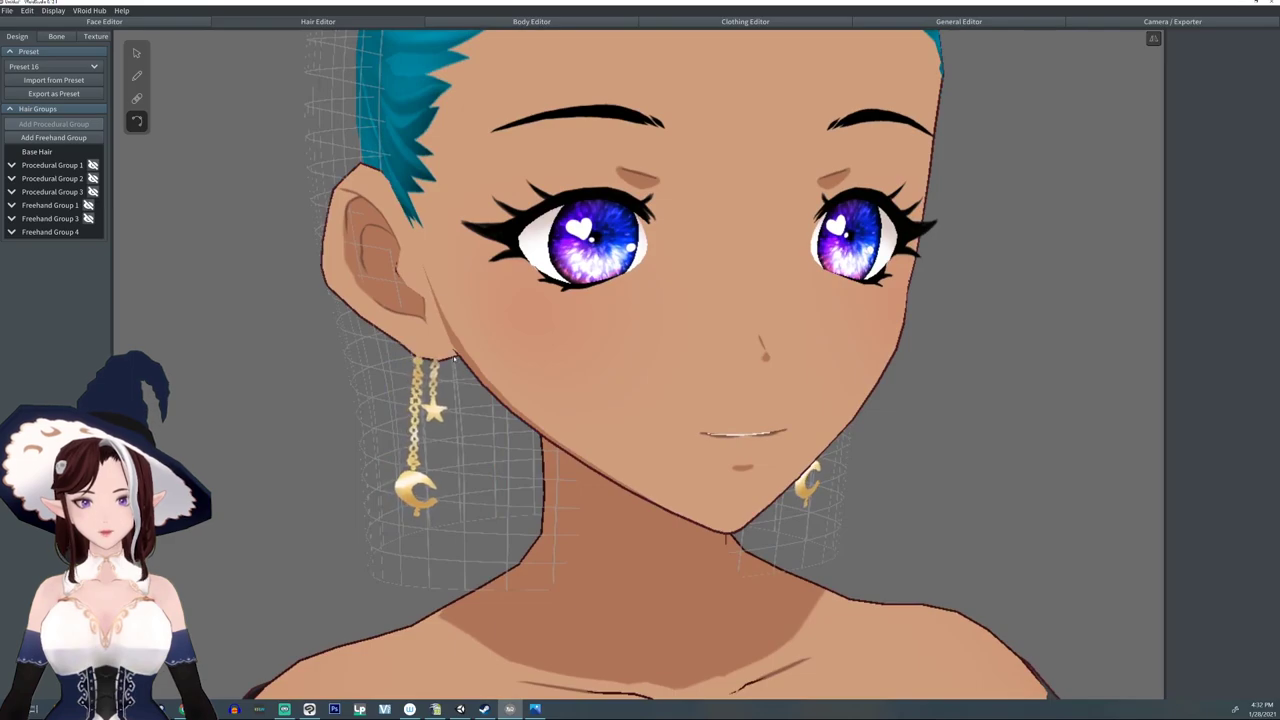
left_click(454, 359)
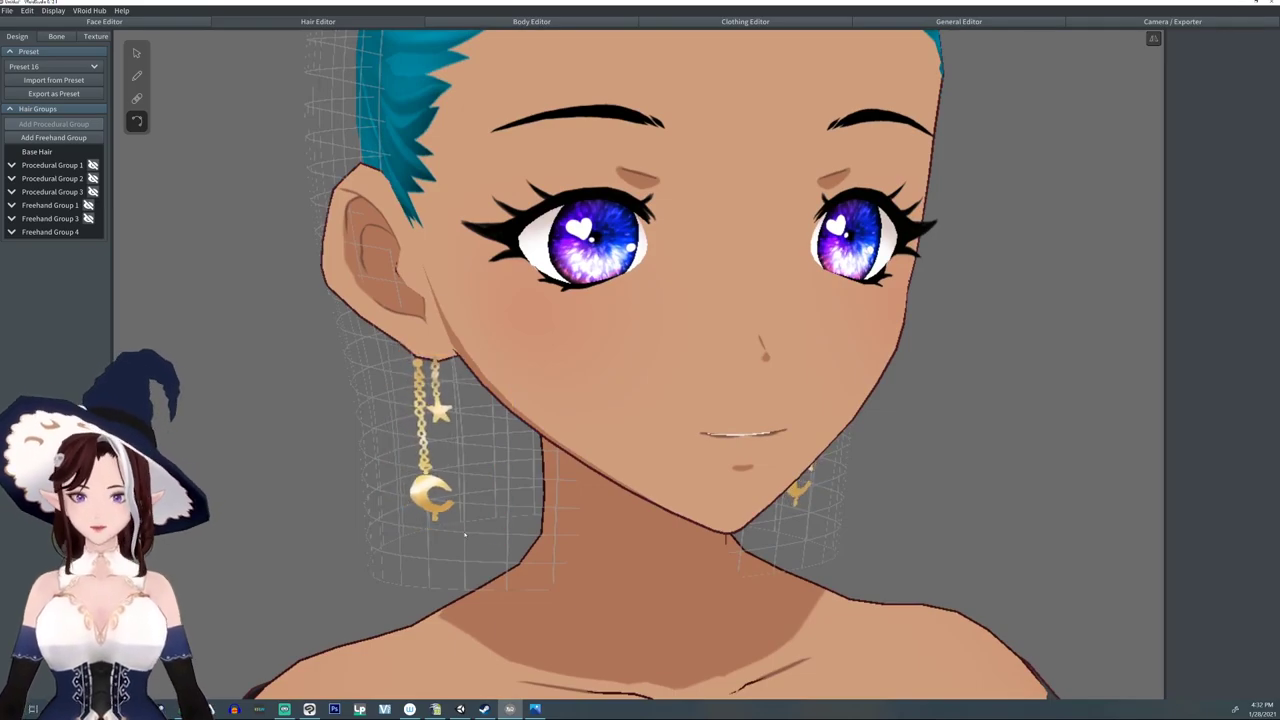
- Switch the opposite earring to the two-star design with texture offset 0.563 and highlight position -0.075
right_click_drag(445, 534, 594, 522)
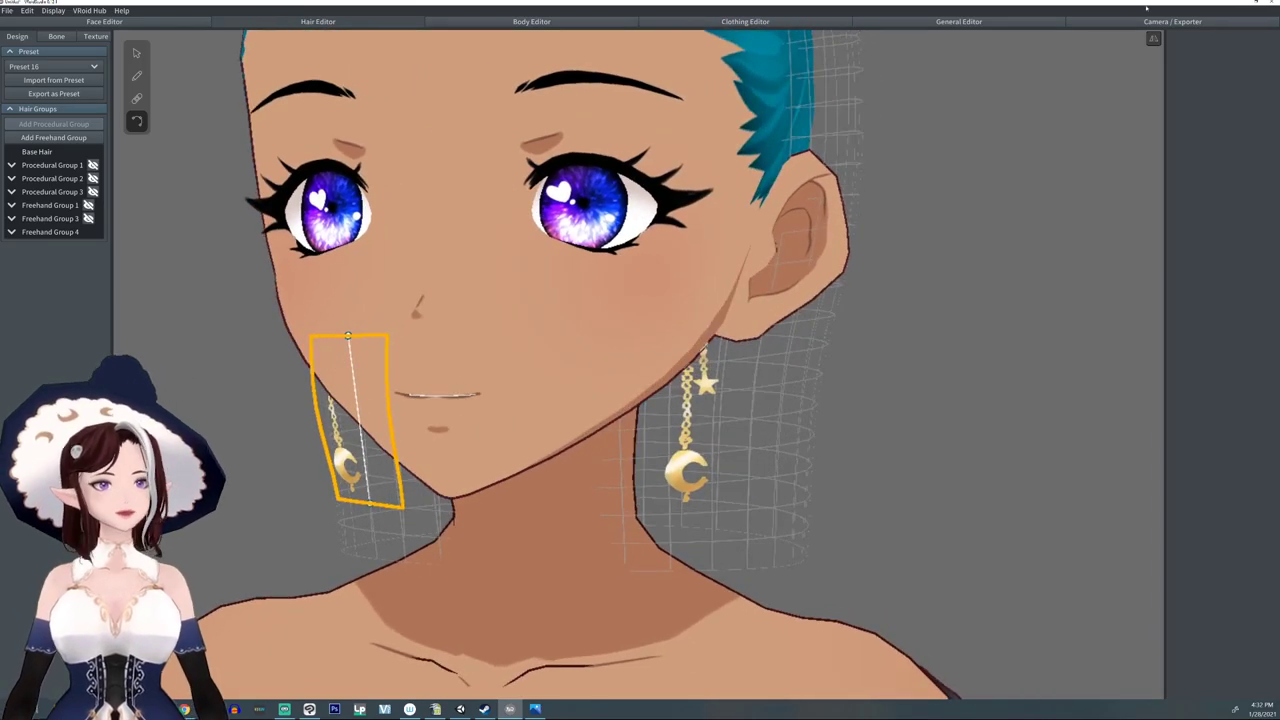
left_click(695, 412)
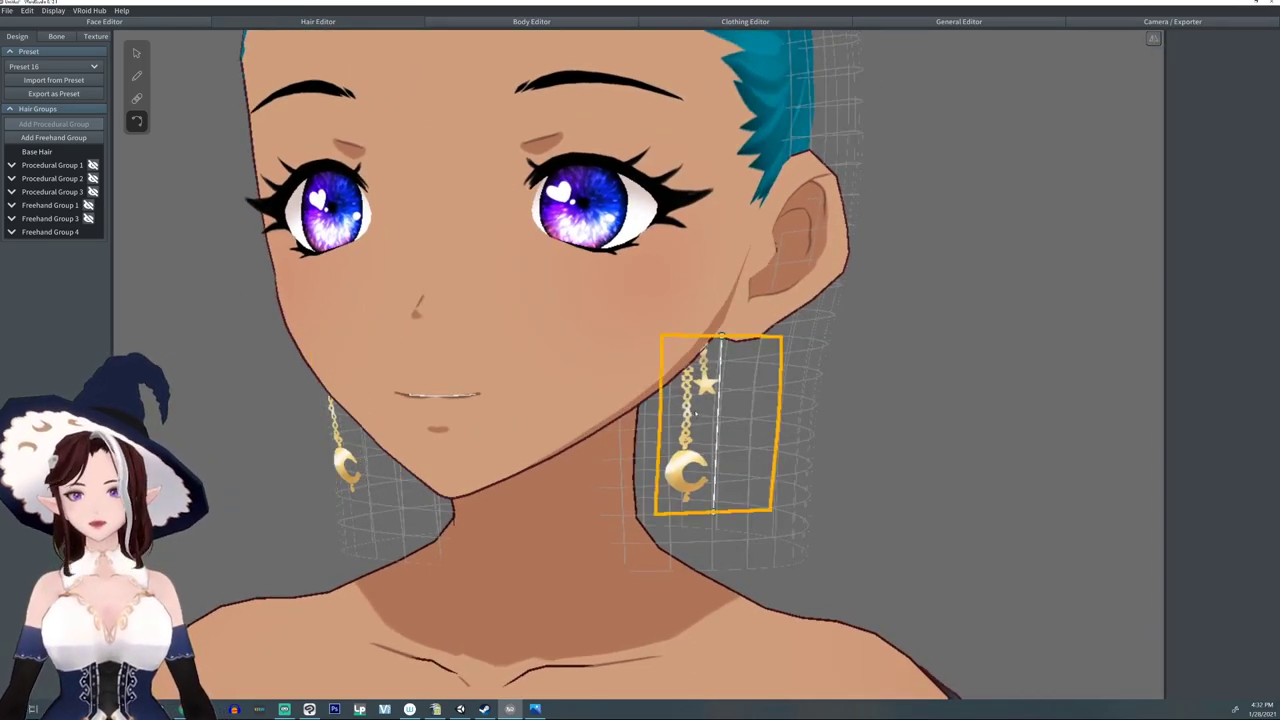
left_click(137, 53)
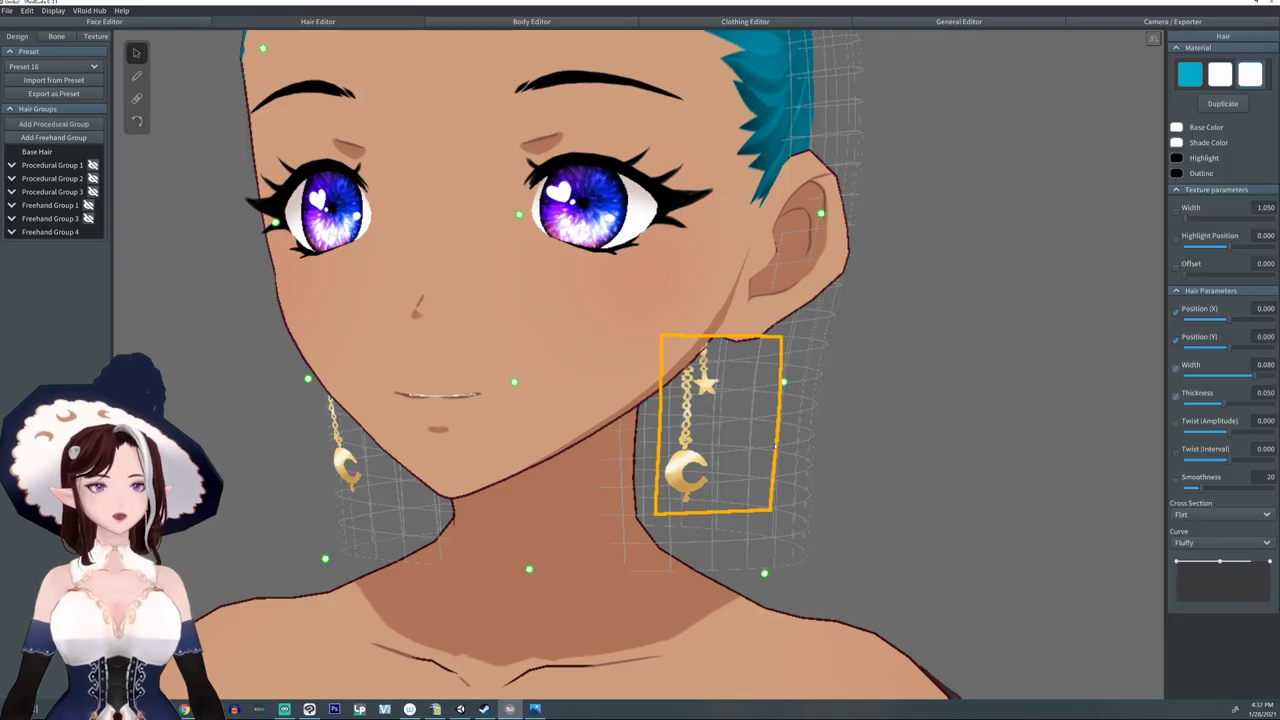
left_click_drag(1196, 279, 1226, 247)
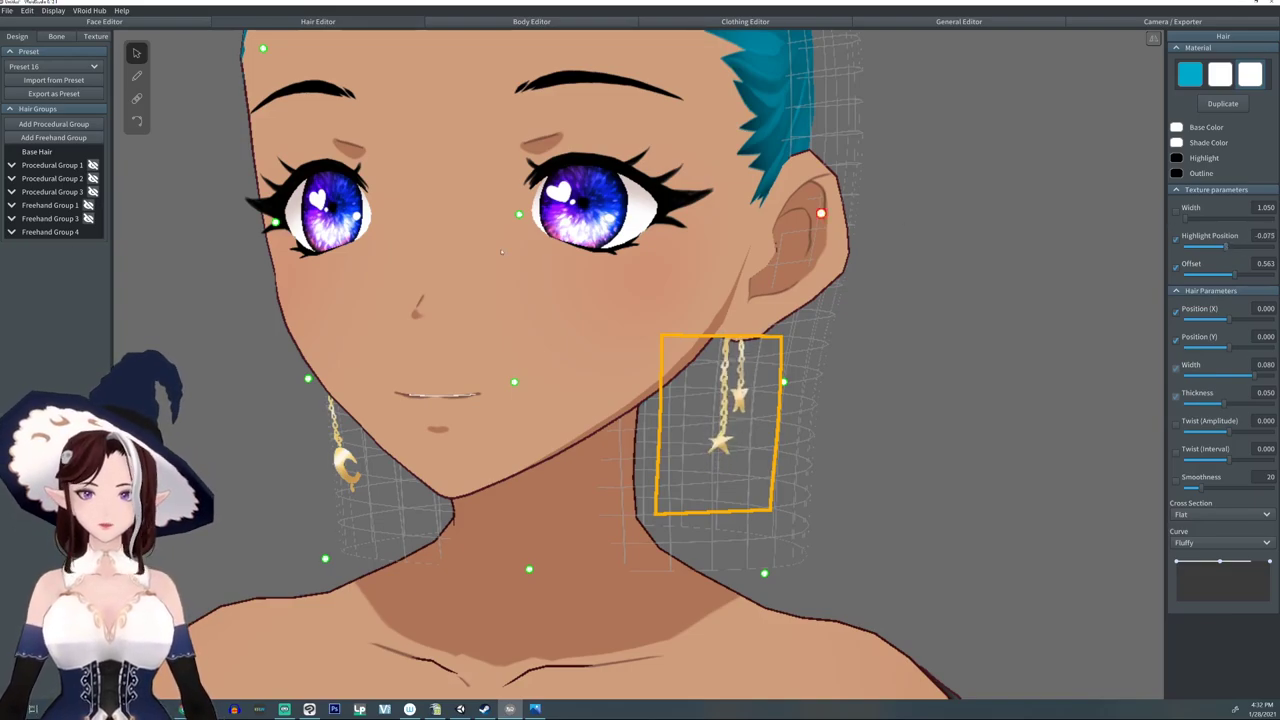
- Fine-tune the two-star earring's texture offset slightly lower to align its chains with the earlobe
left_click(875, 393)
right_click_drag(875, 393, 880, 396)
left_click(793, 473)
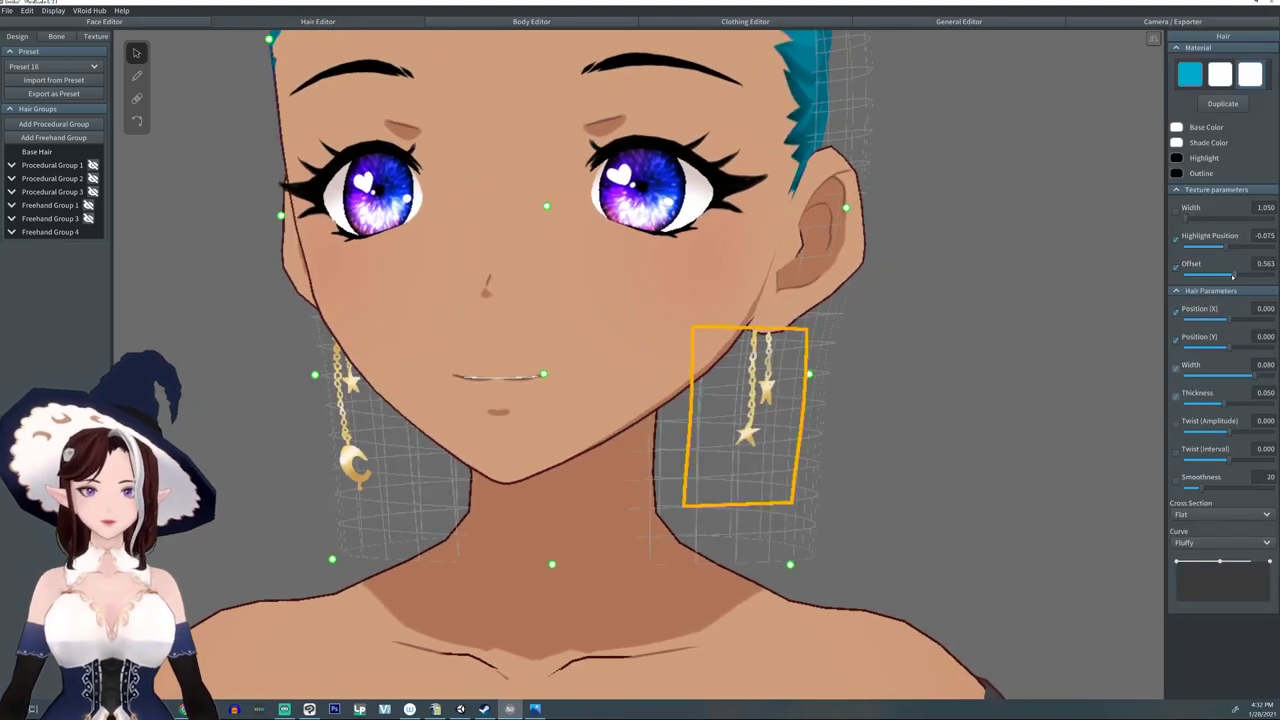
left_click_drag(1233, 276, 1230, 276)
left_click(943, 375)
right_click_drag(922, 381, 808, 433)
scroll(851, 418, "down", 4)
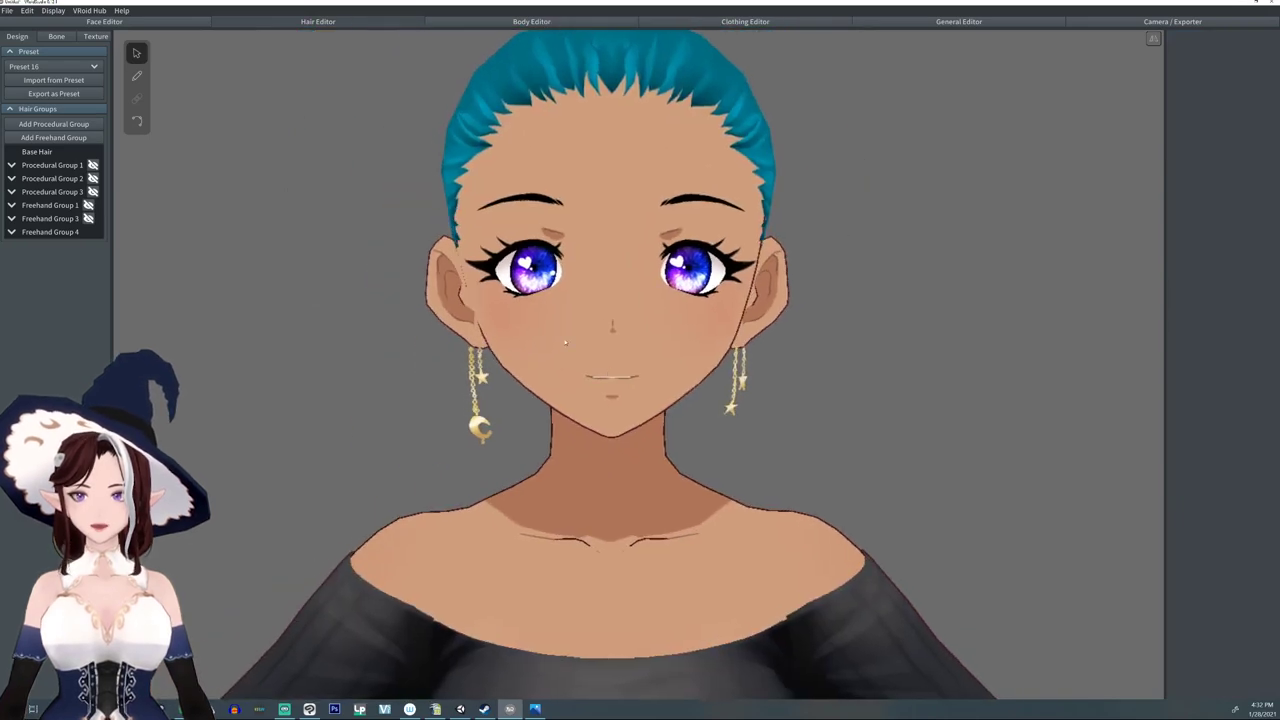
- Slightly raise the highlight position of the moon earring strand's texture
left_click(477, 424)
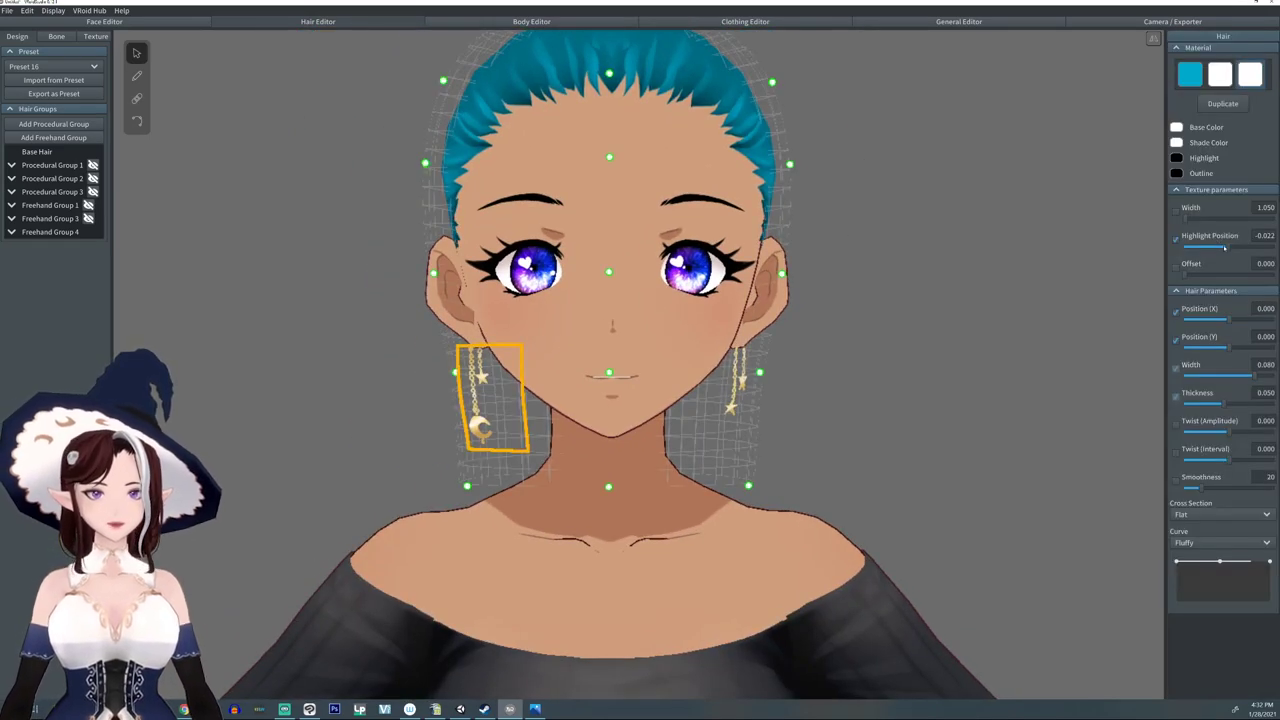
left_click_drag(1229, 245, 1230, 247)
left_click(917, 334)
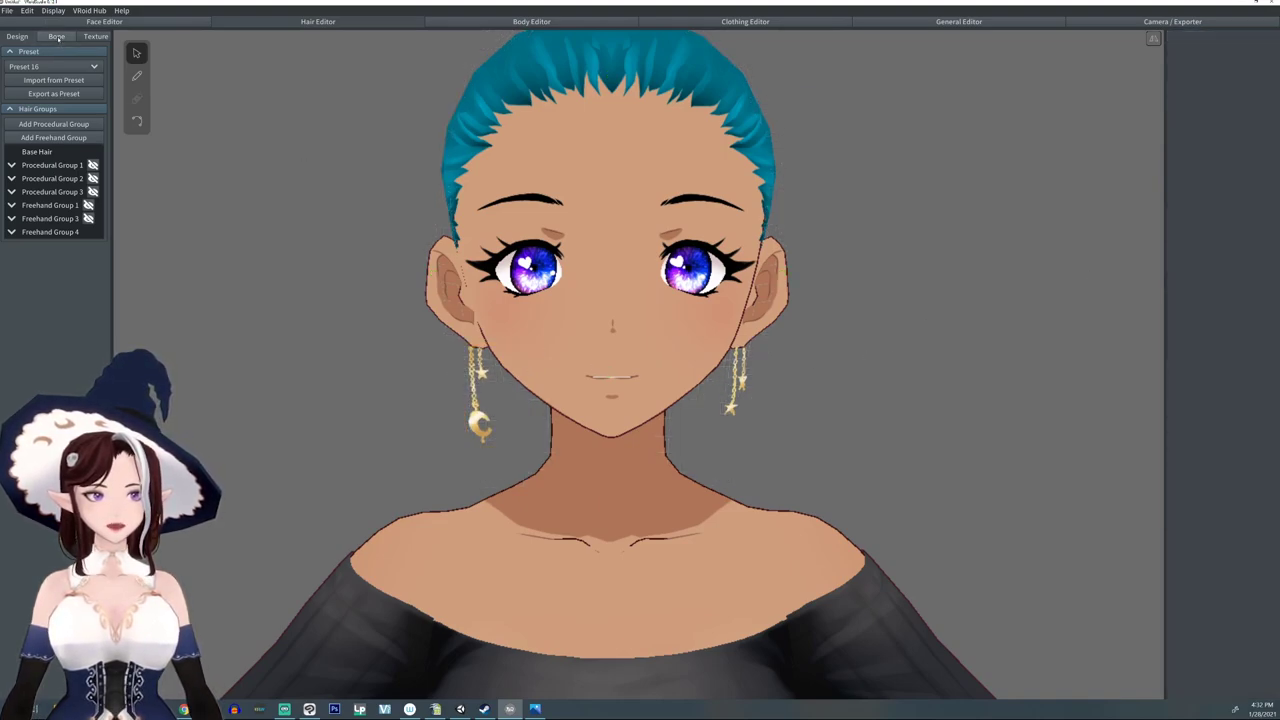
- Create a bone group for the moon earring with fixed point 0.06, stiffness 0.32 and hit radius 0.00
left_click(57, 36)
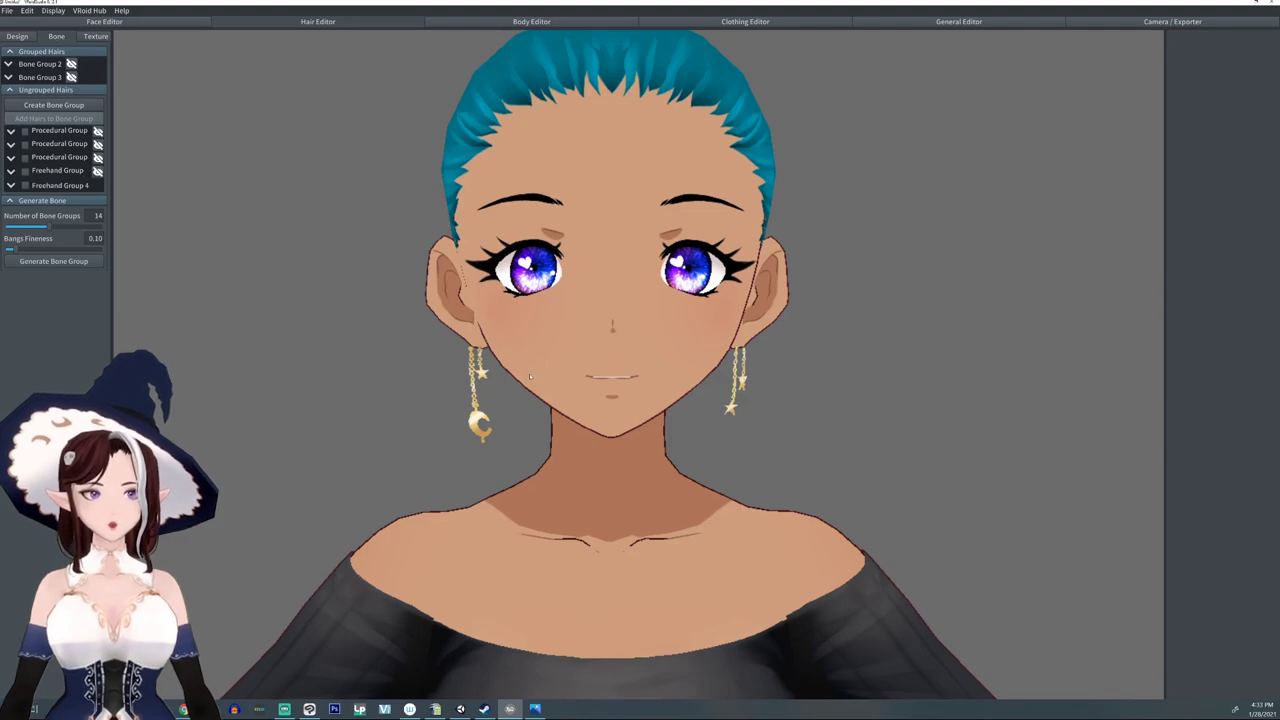
left_click(474, 375)
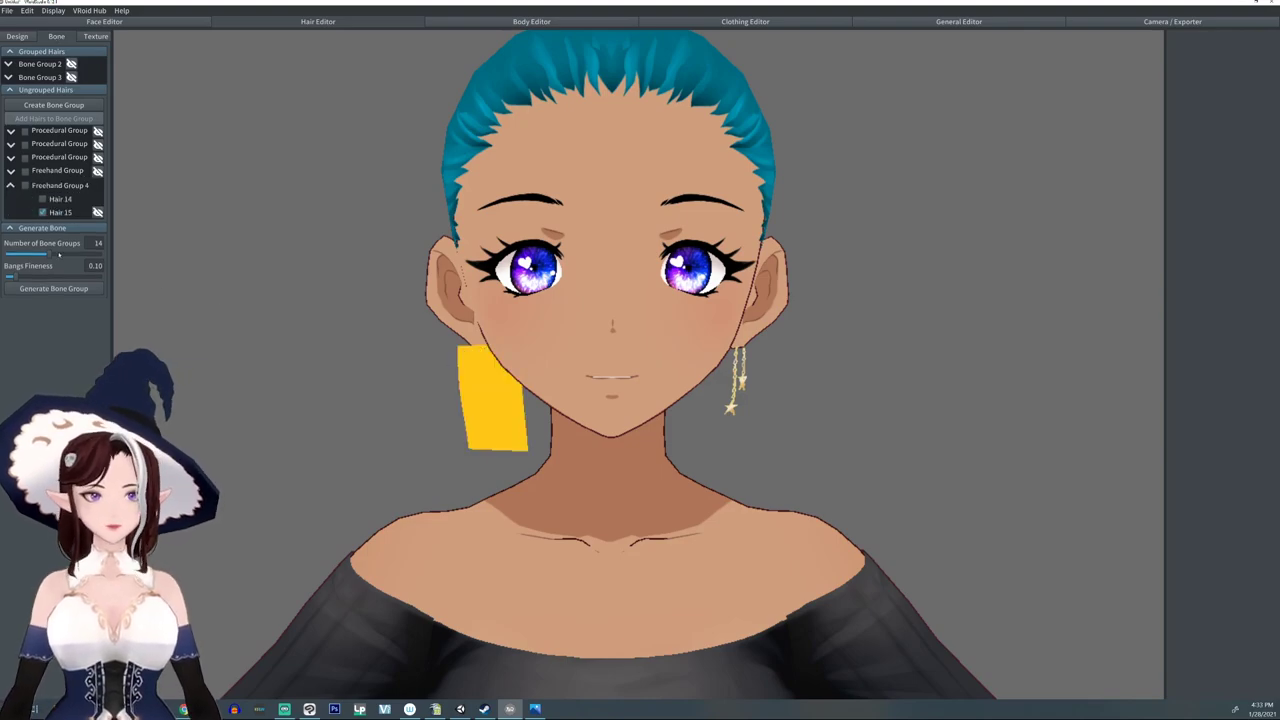
left_click(53, 104)
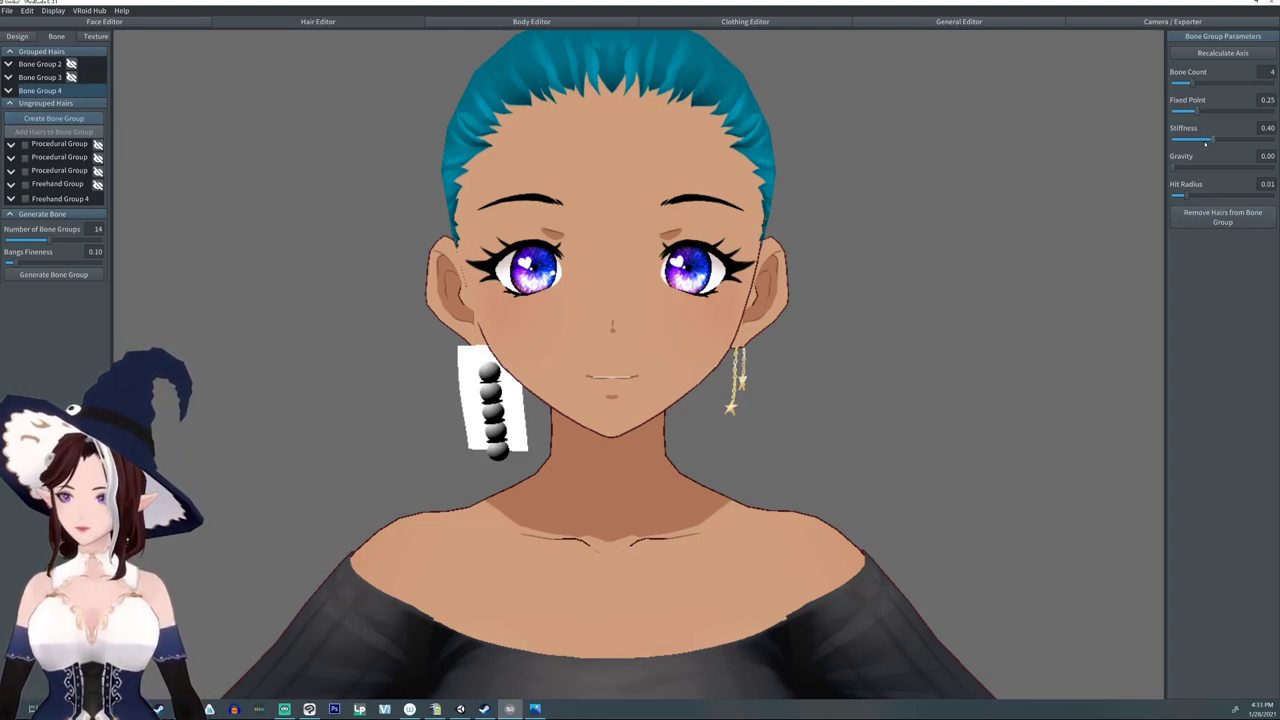
left_click_drag(1210, 138, 1178, 112)
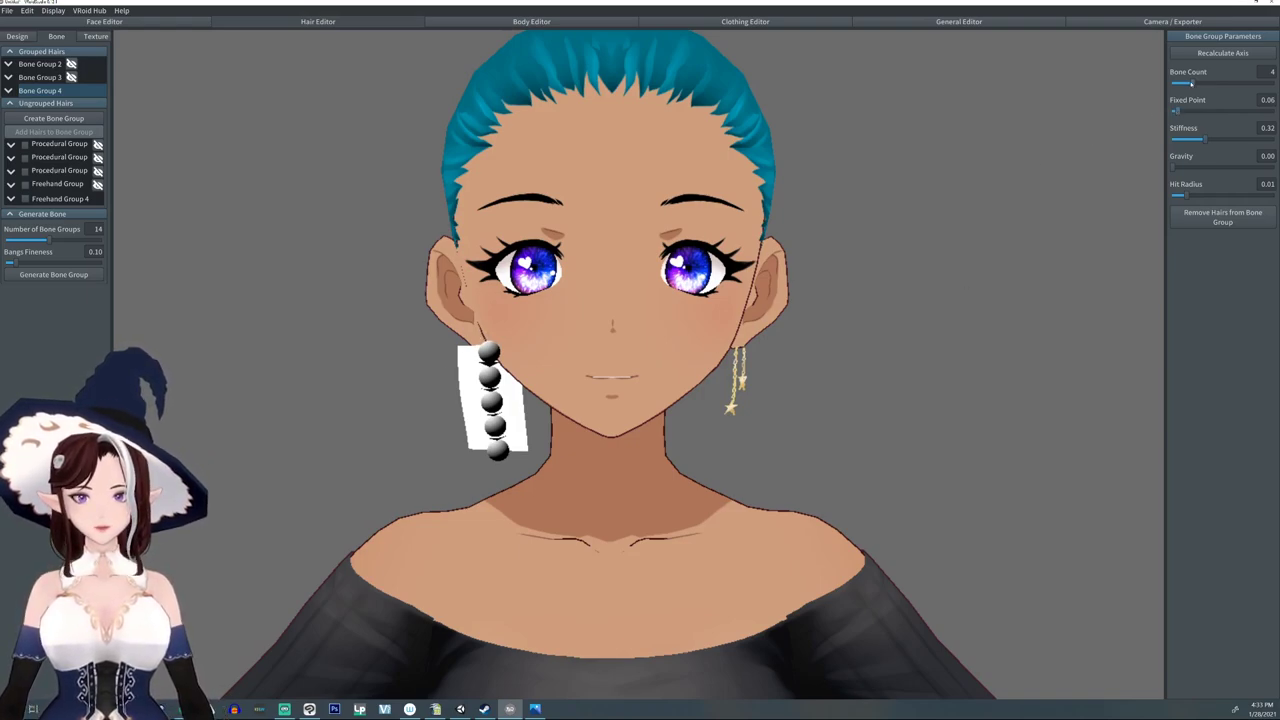
left_click_drag(1188, 195, 1163, 201)
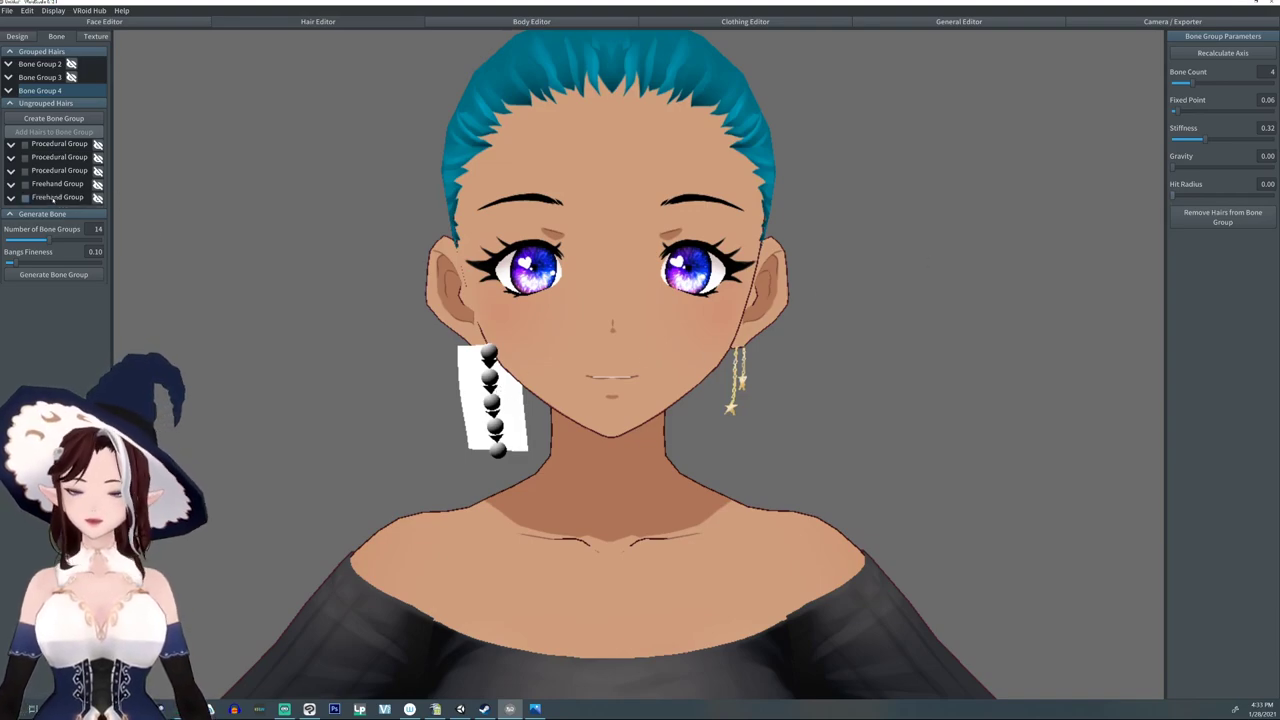
- Create a bone group for the two-star earring with bone count 3, fixed point 0.01 and gravity 0.10
left_click(735, 385)
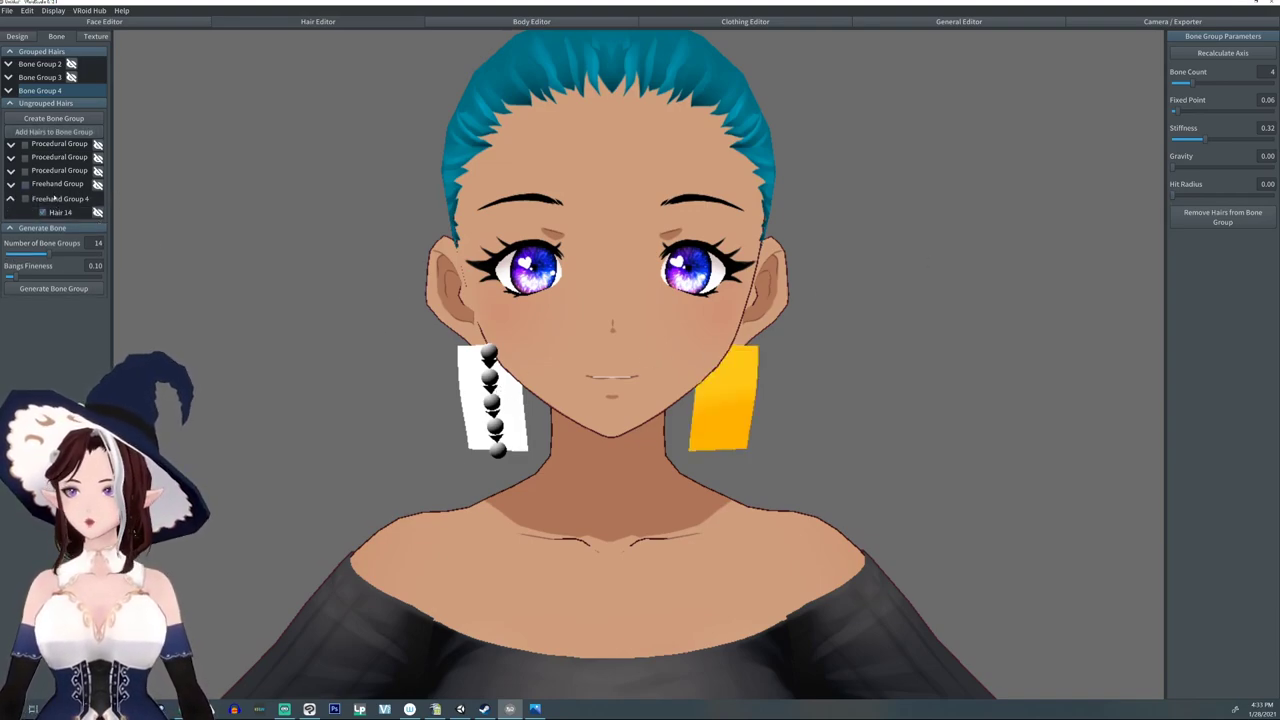
left_click(53, 118)
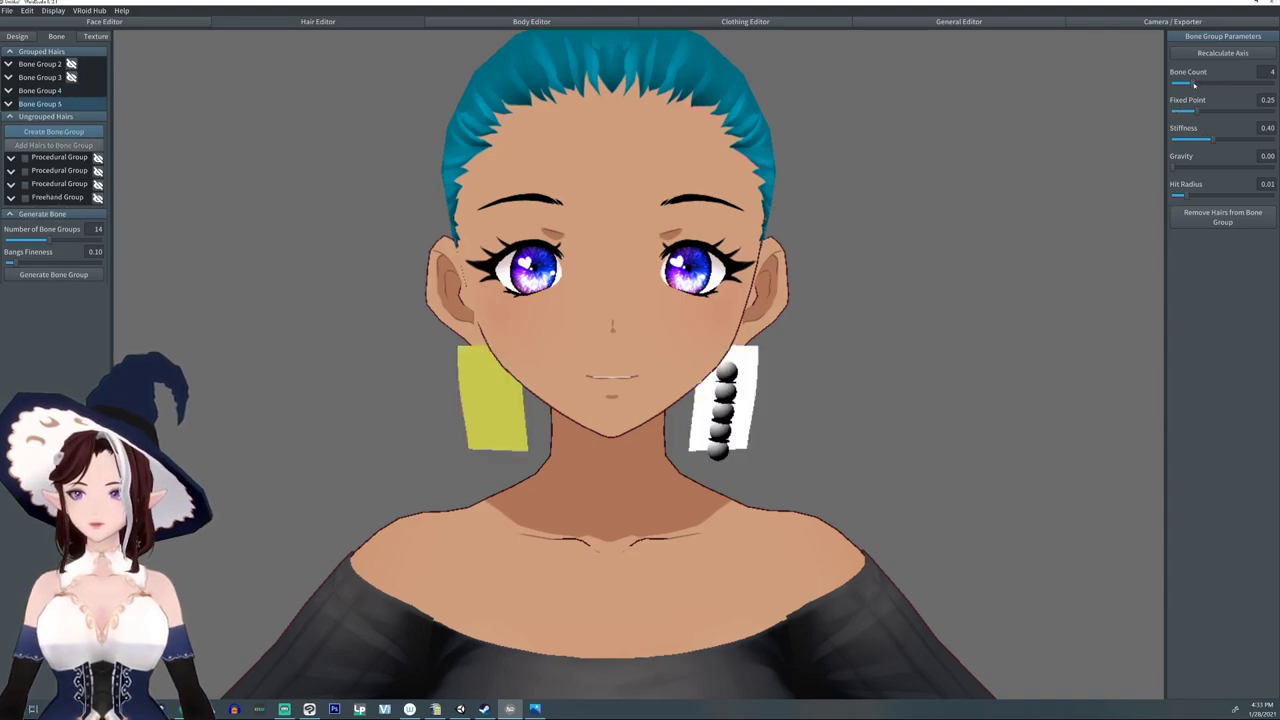
left_click_drag(1198, 112, 1164, 116)
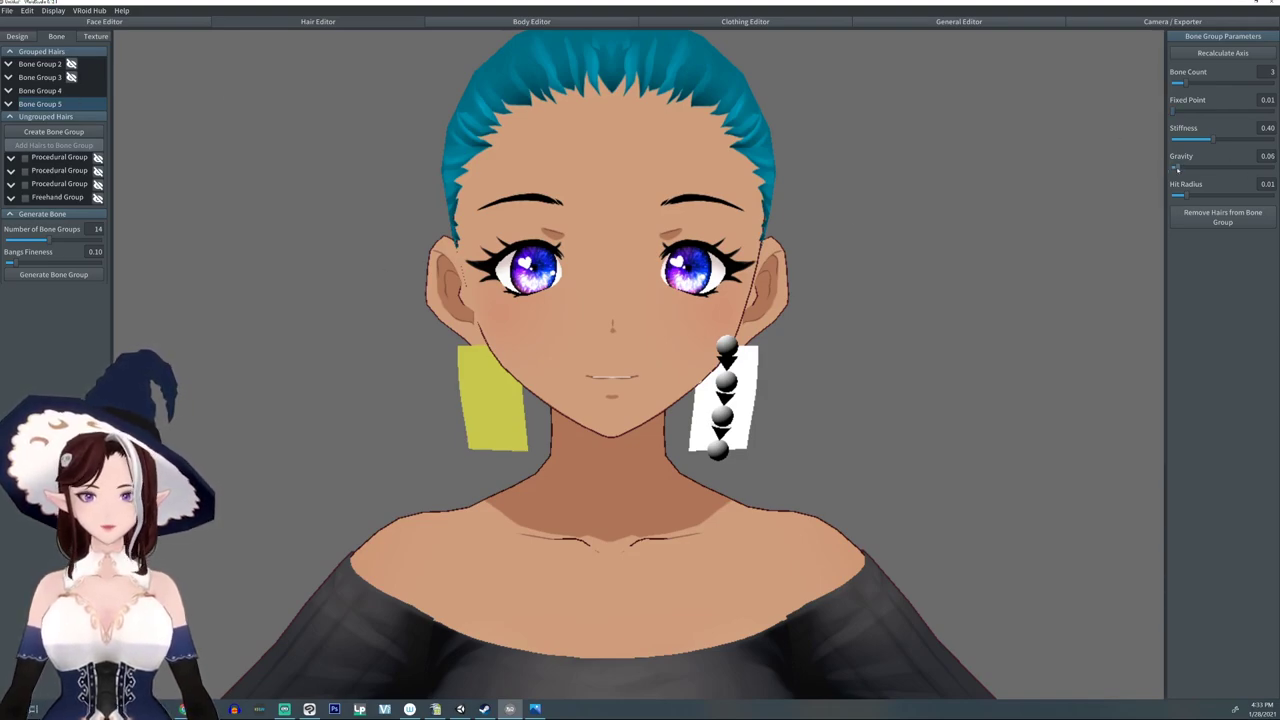
left_click(38, 90)
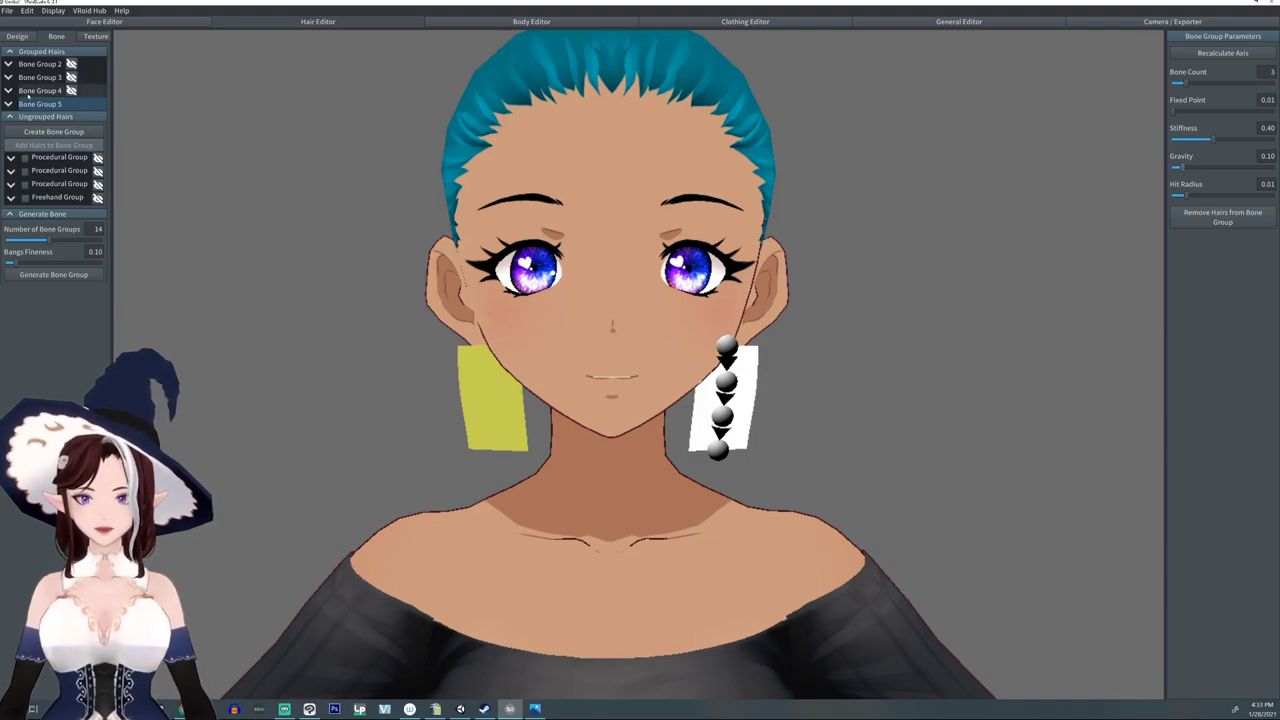
- Set the hit radius of the two-star earring's bone group to 0.00
left_click_drag(1187, 168, 1189, 168)
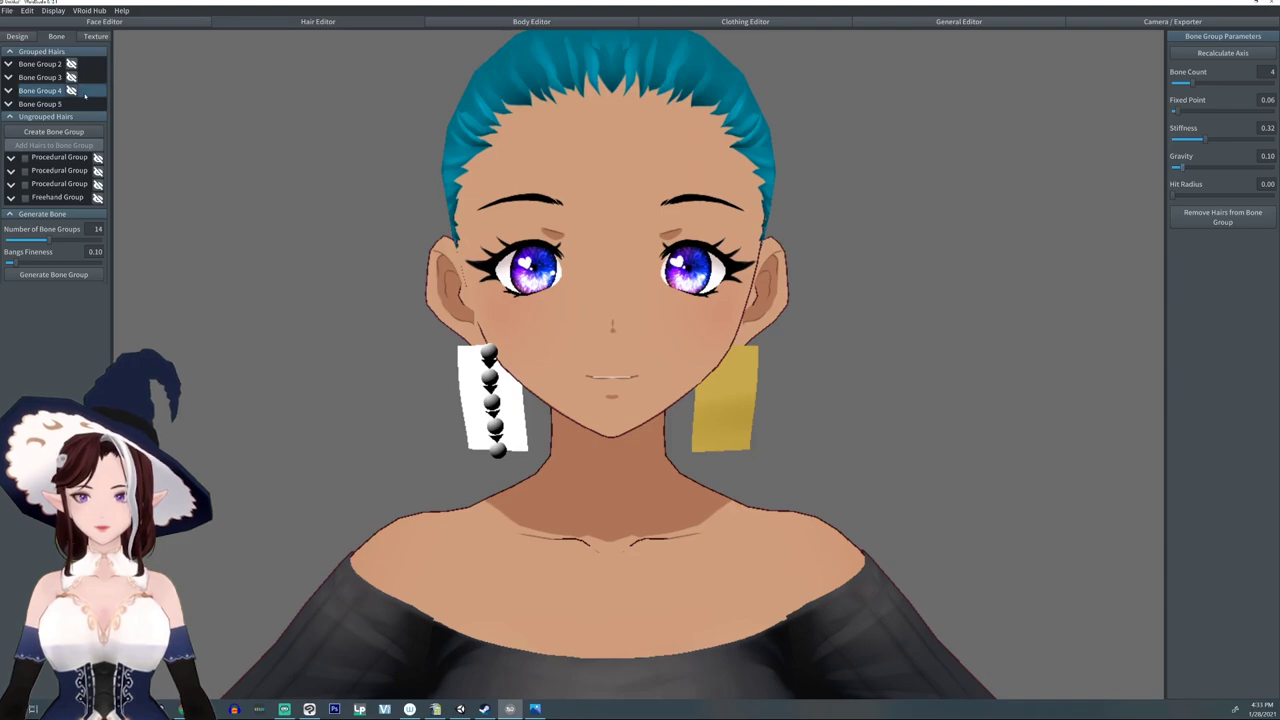
left_click(51, 105)
left_click_drag(1183, 196, 1111, 199)
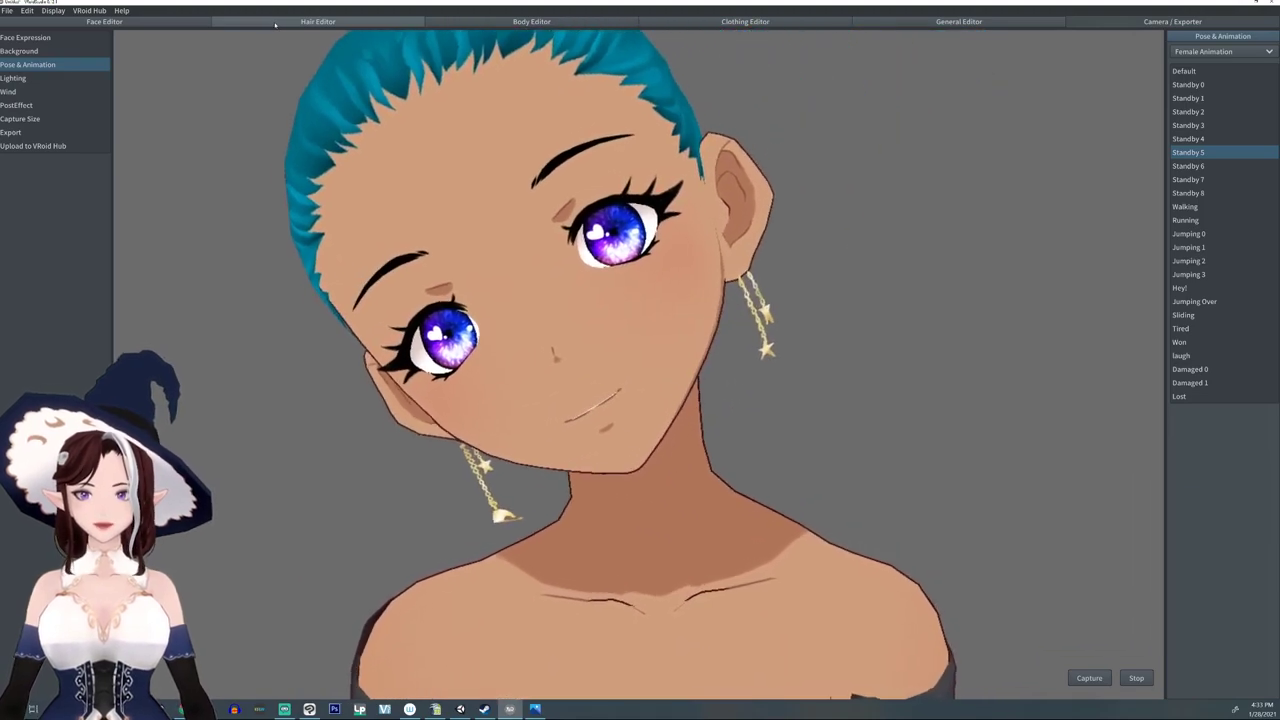
- Set the two-star earring bone group's gravity to 0.54 and lower its stiffness
left_click(275, 23)
left_click(56, 36)
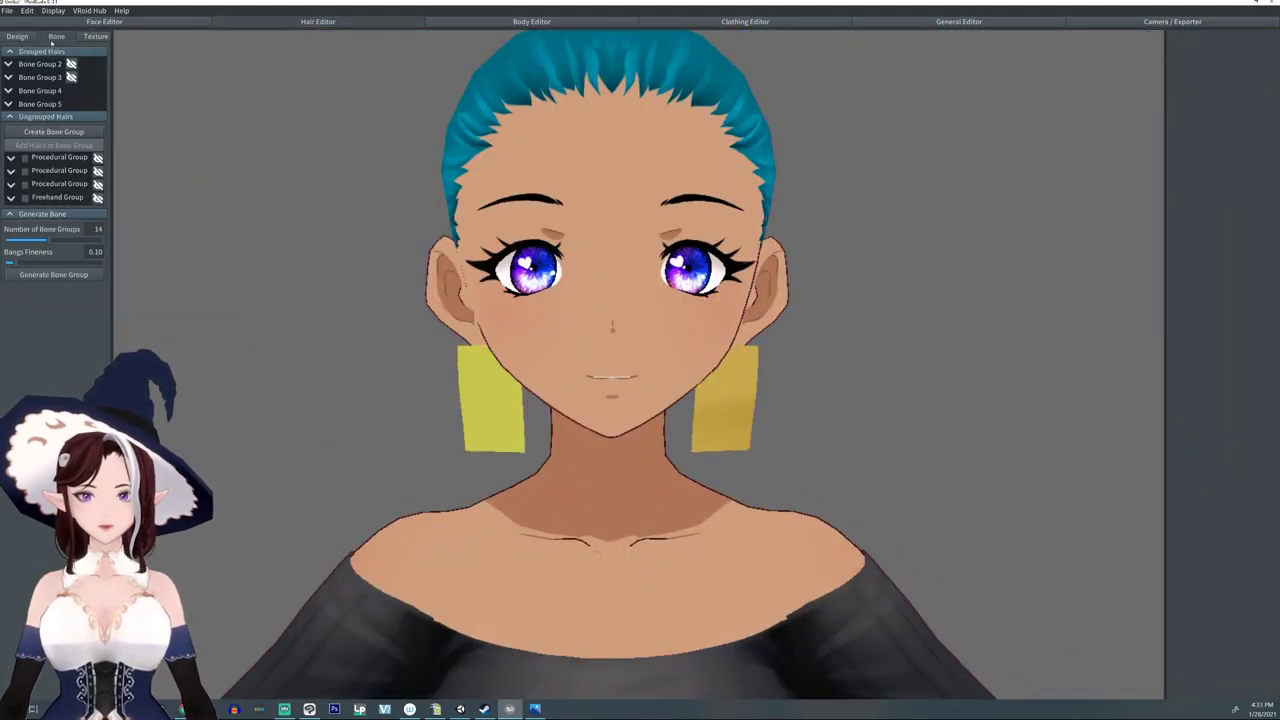
left_click(66, 103)
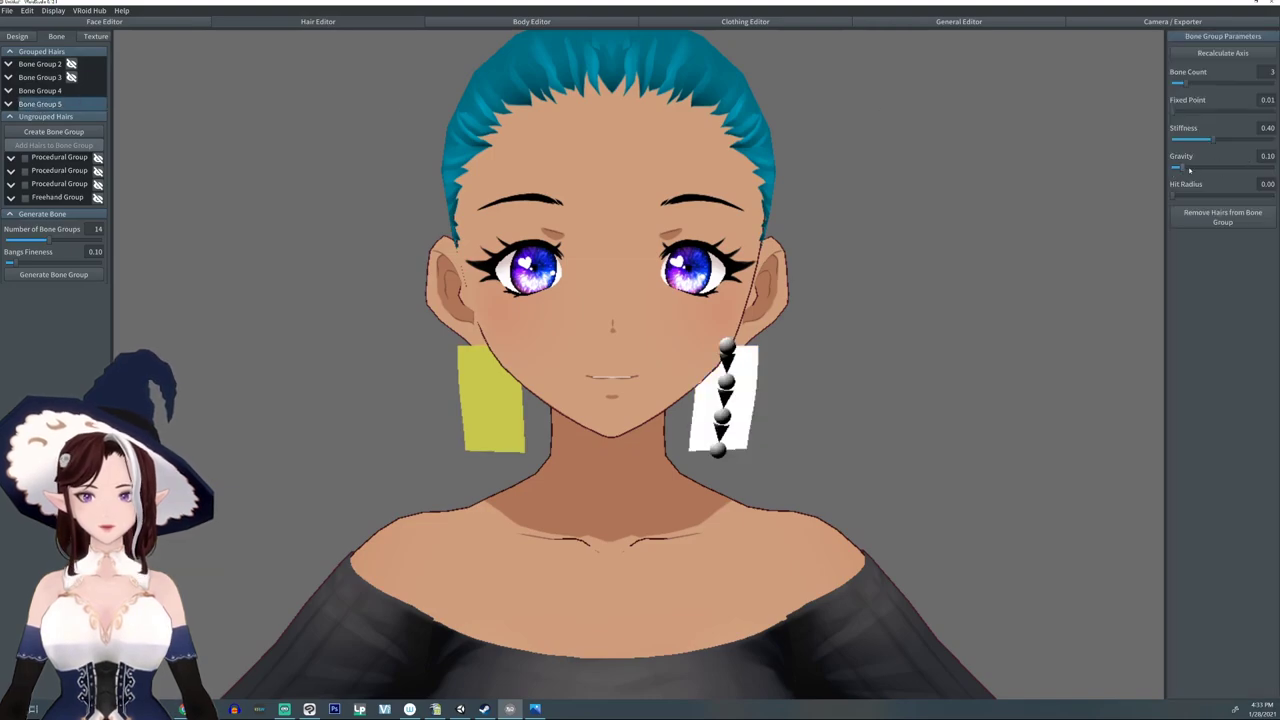
left_click_drag(1189, 170, 1214, 171)
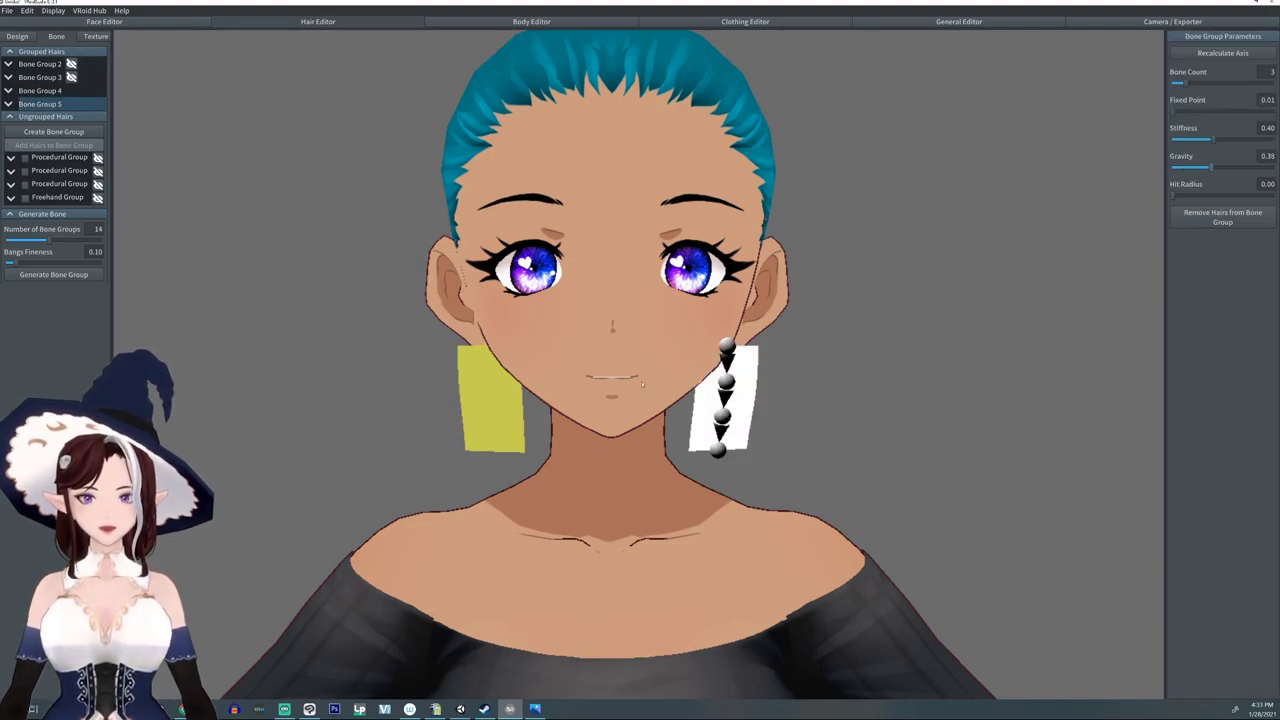
left_click_drag(1216, 169, 1230, 170)
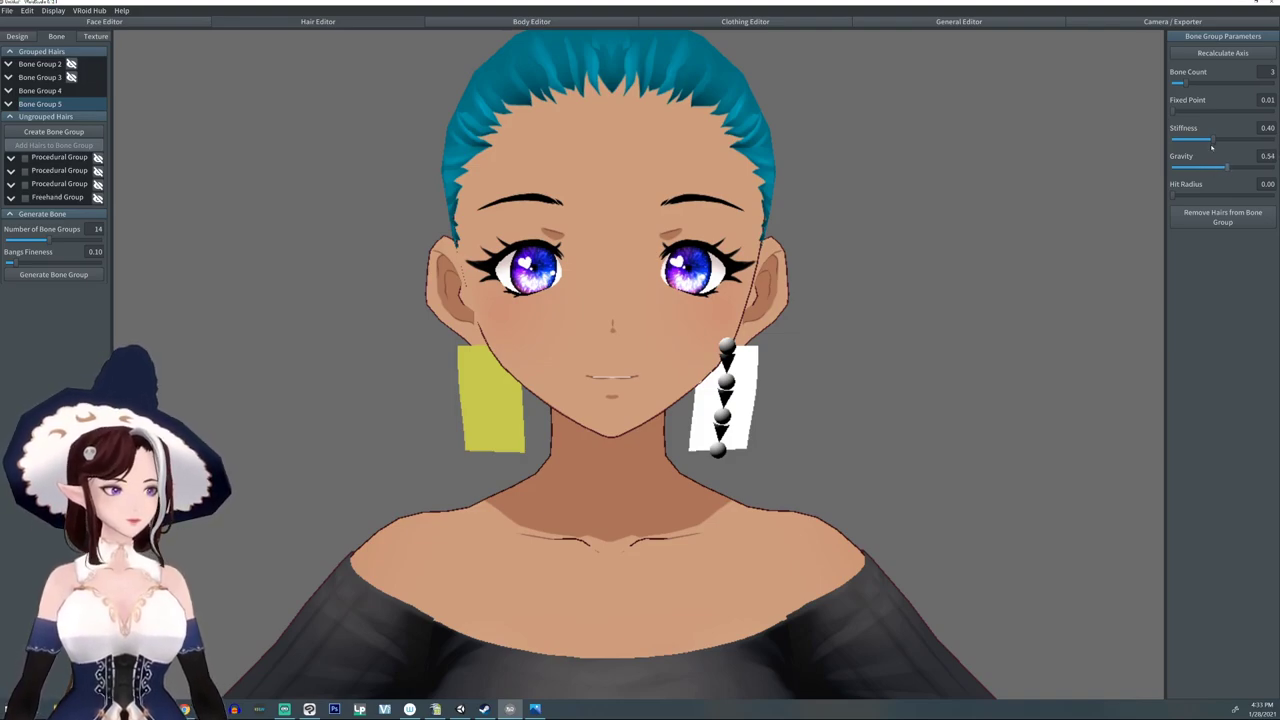
left_click_drag(1191, 141, 1176, 141)
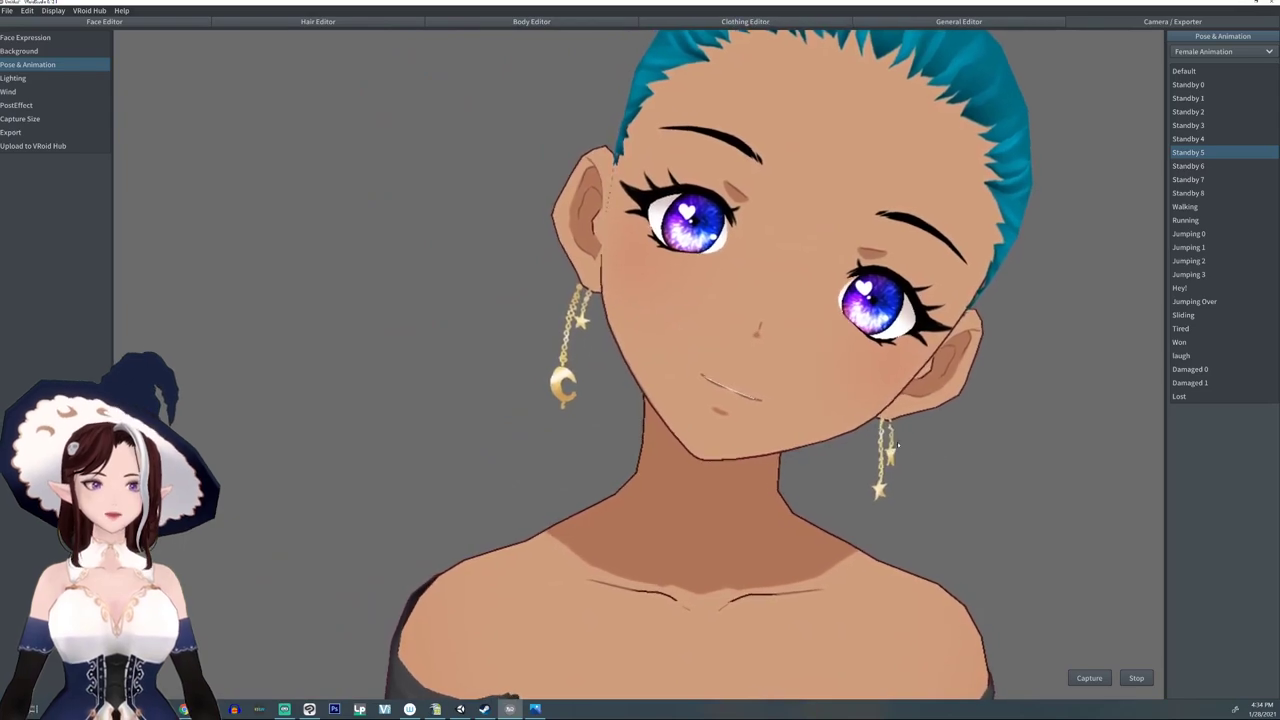
- Move the moon and star earring strands of Freehand Group 4 slightly higher against the earlobes
left_click(308, 21)
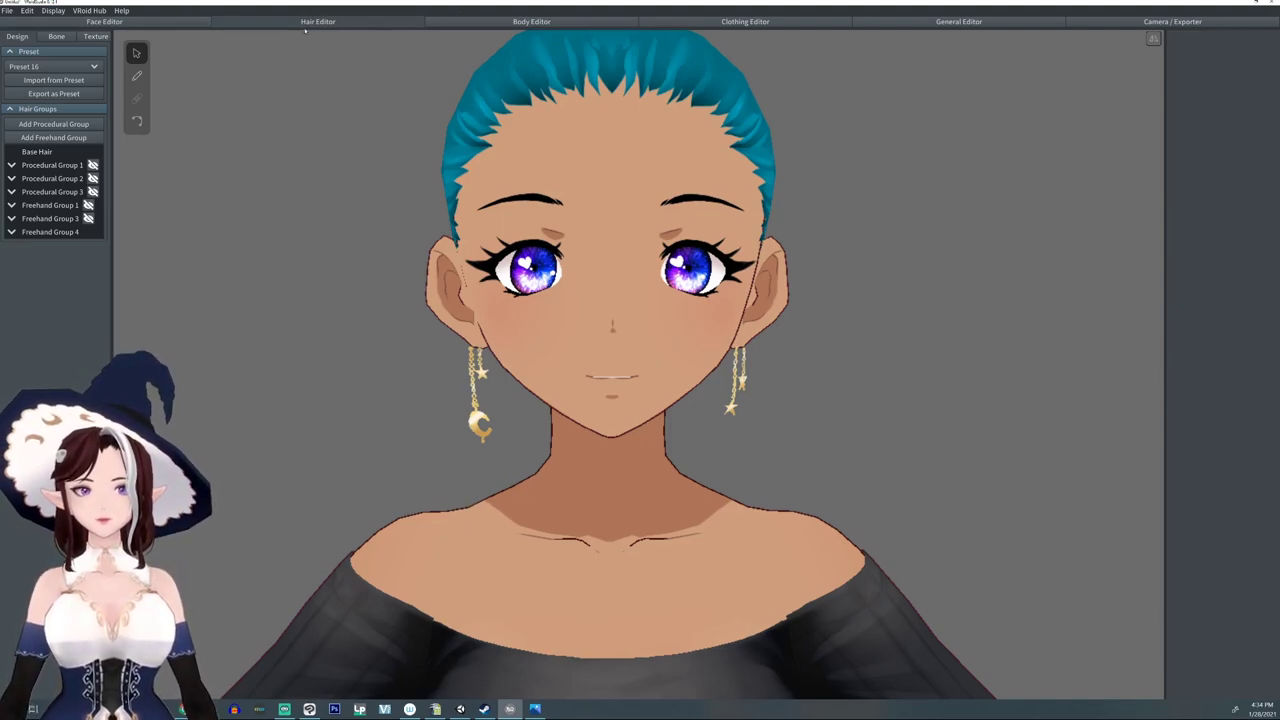
left_click(50, 231)
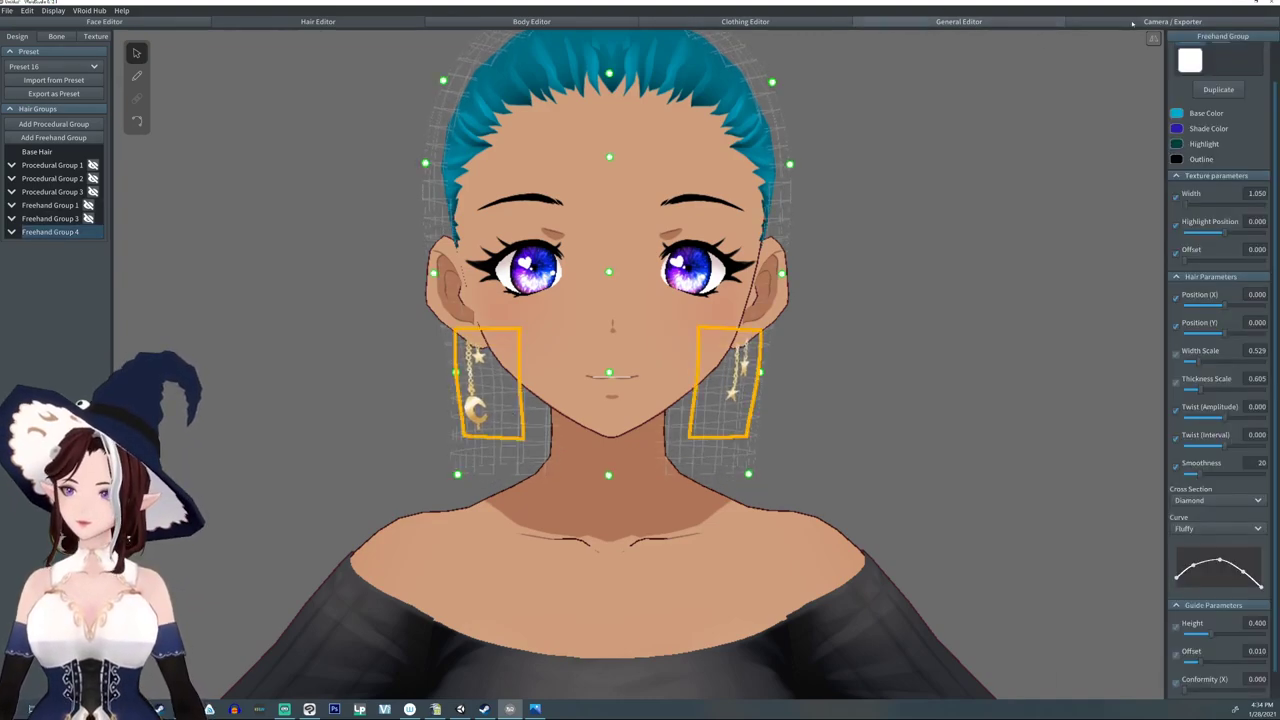
- Preview the earrings' movement with the Standby 6, Standby 7 and Walking animations
left_click(1172, 21)
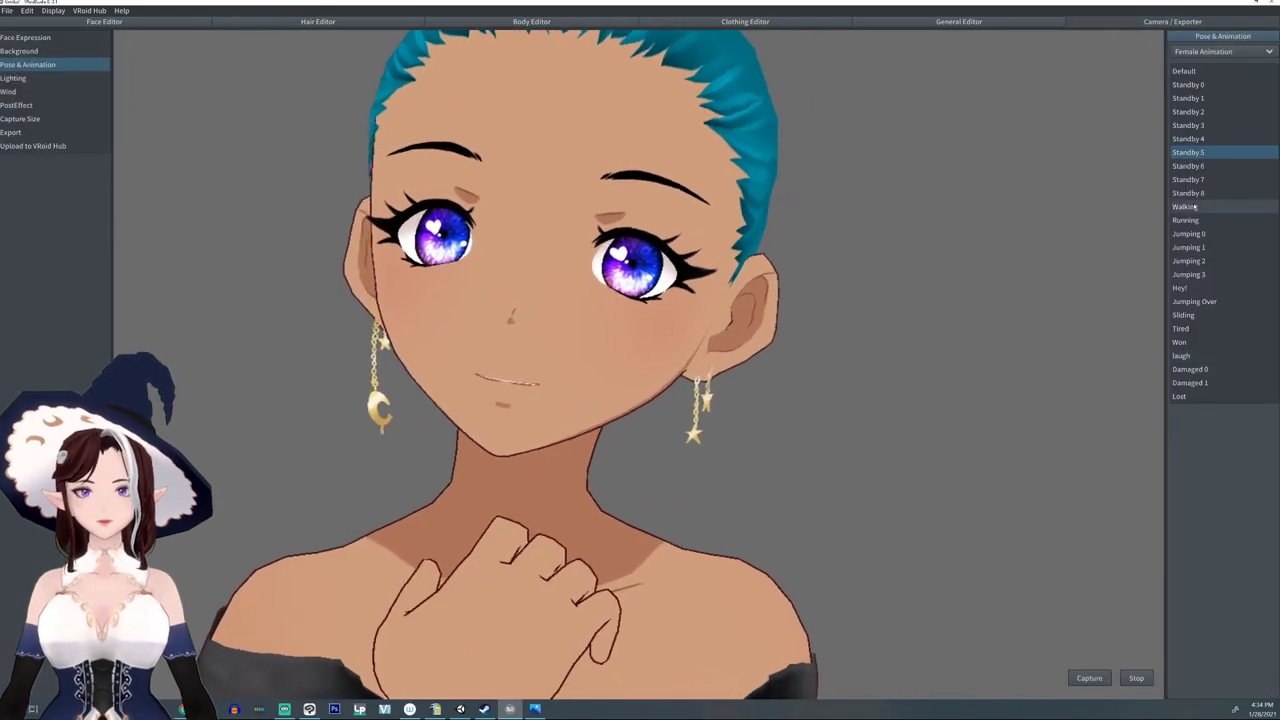
left_click(1188, 166)
left_click(1188, 179)
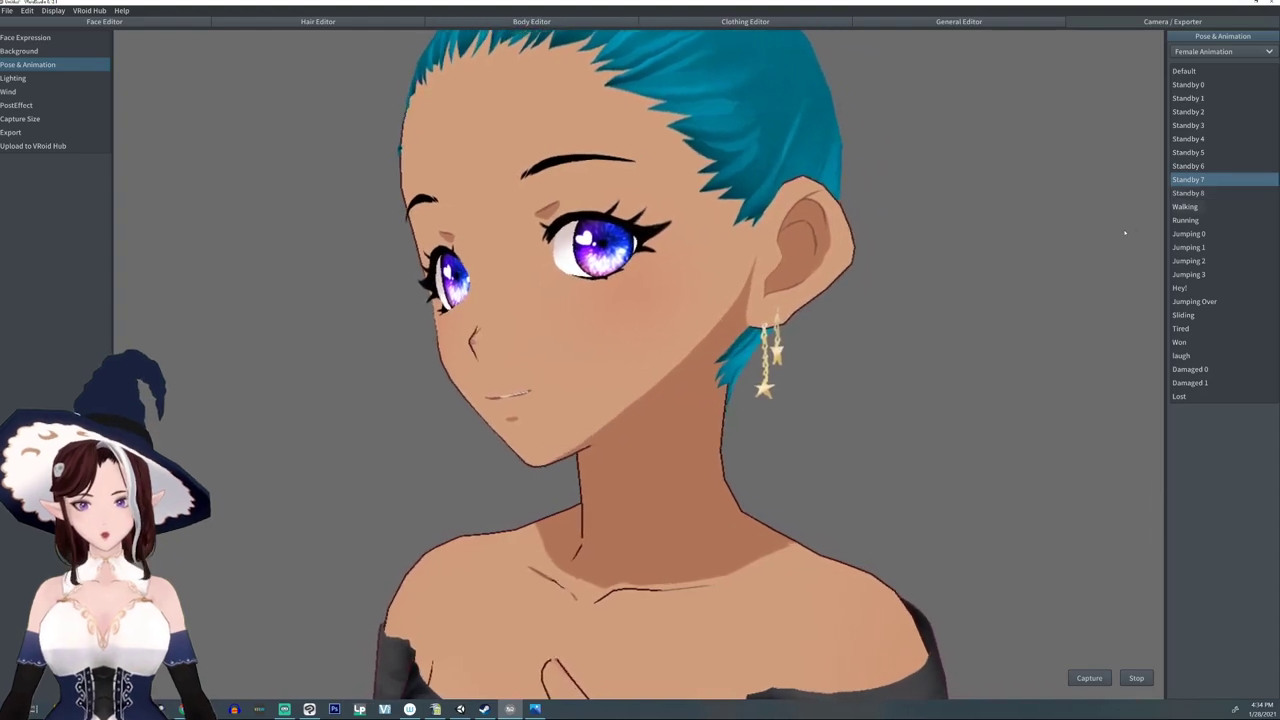
left_click(1190, 207)
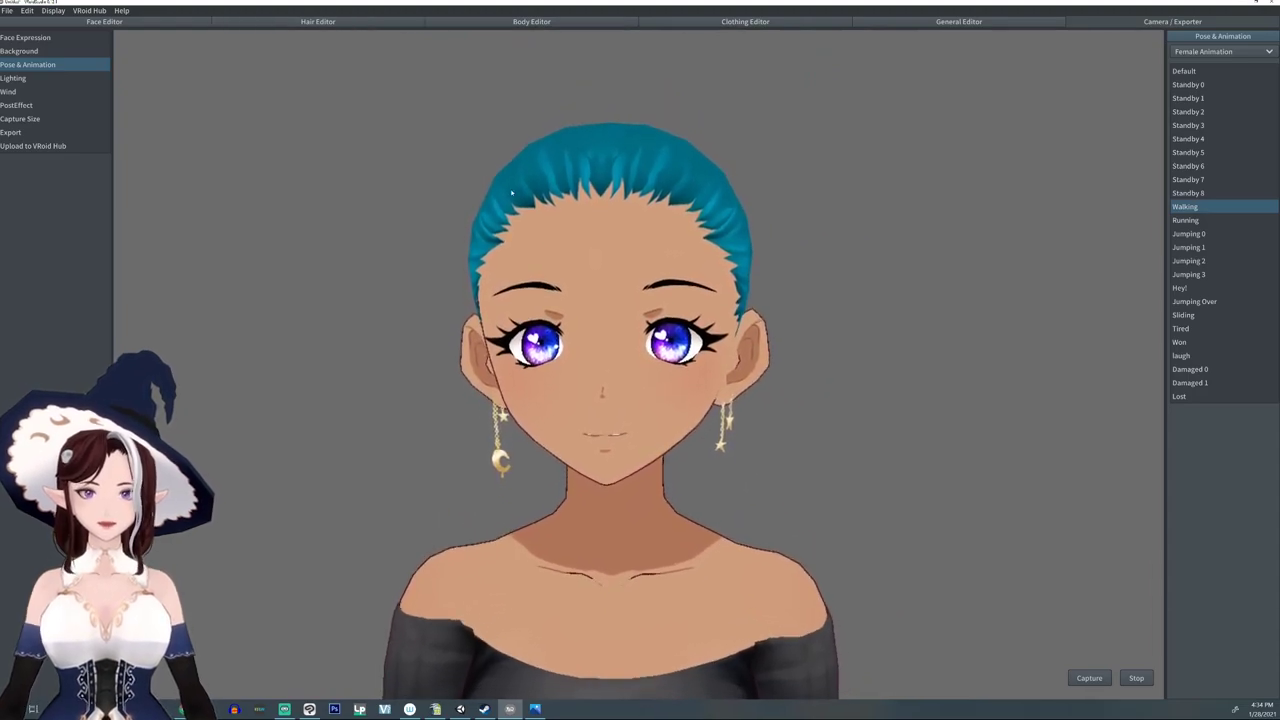
right_click_drag(535, 300, 664, 352)
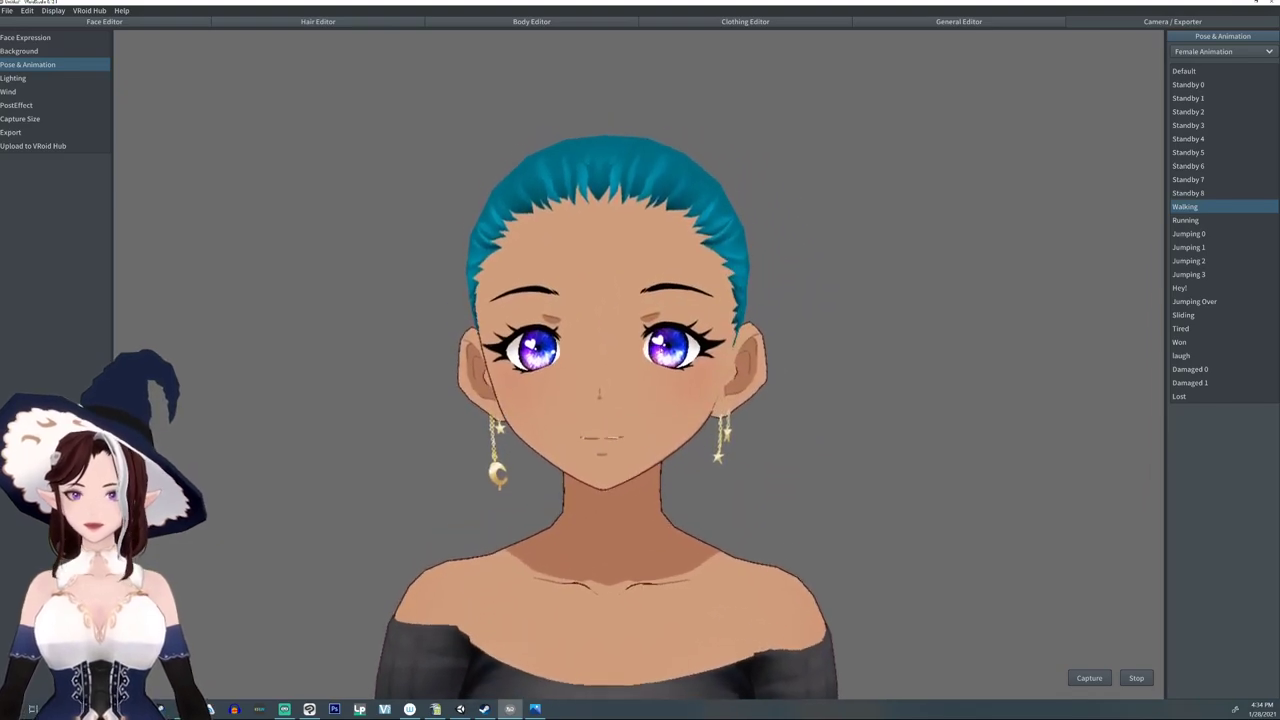
- Unhide Freehand Group 3 to show the purple crystal earrings together with the moon and star earrings
left_click(320, 22)
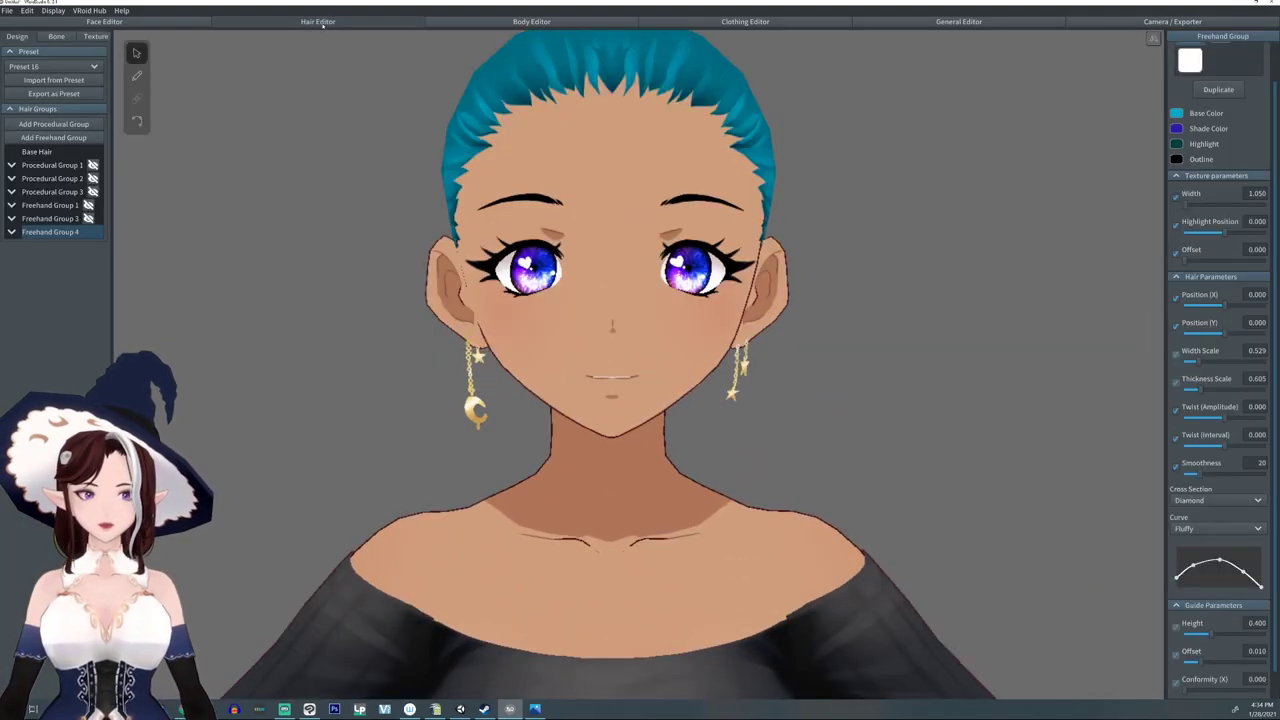
left_click(88, 218)
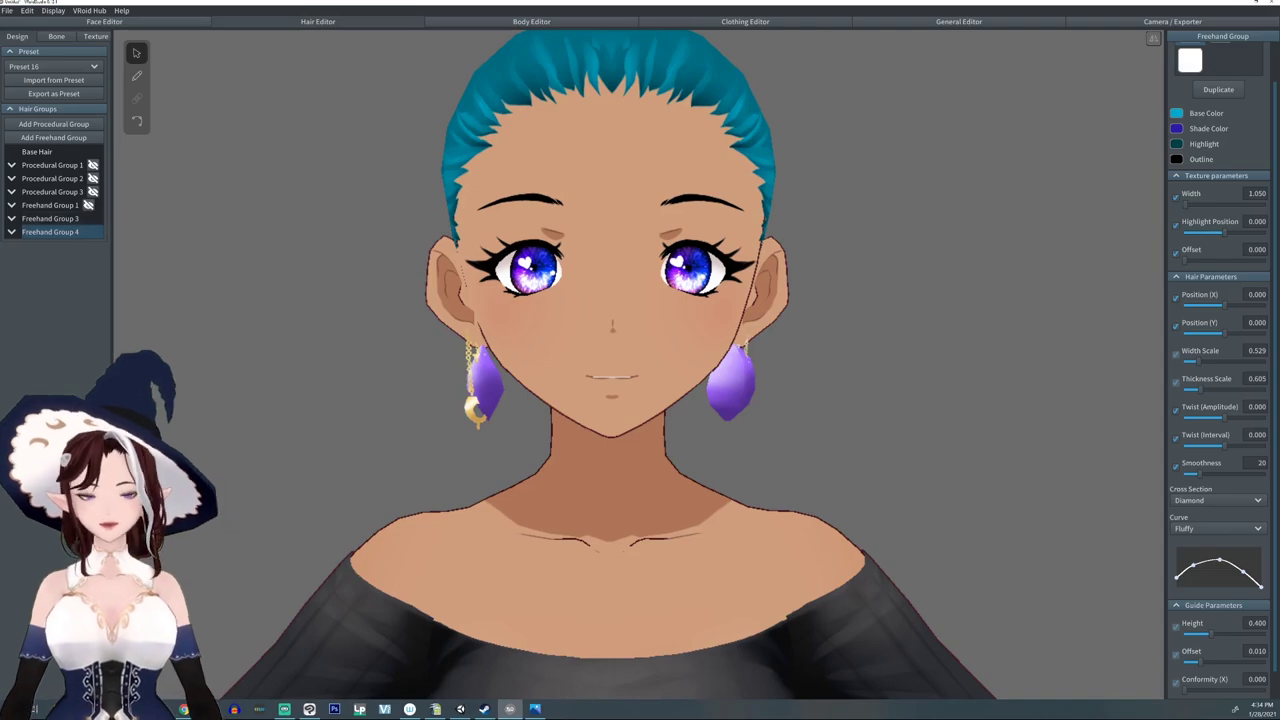
left_click(45, 232)
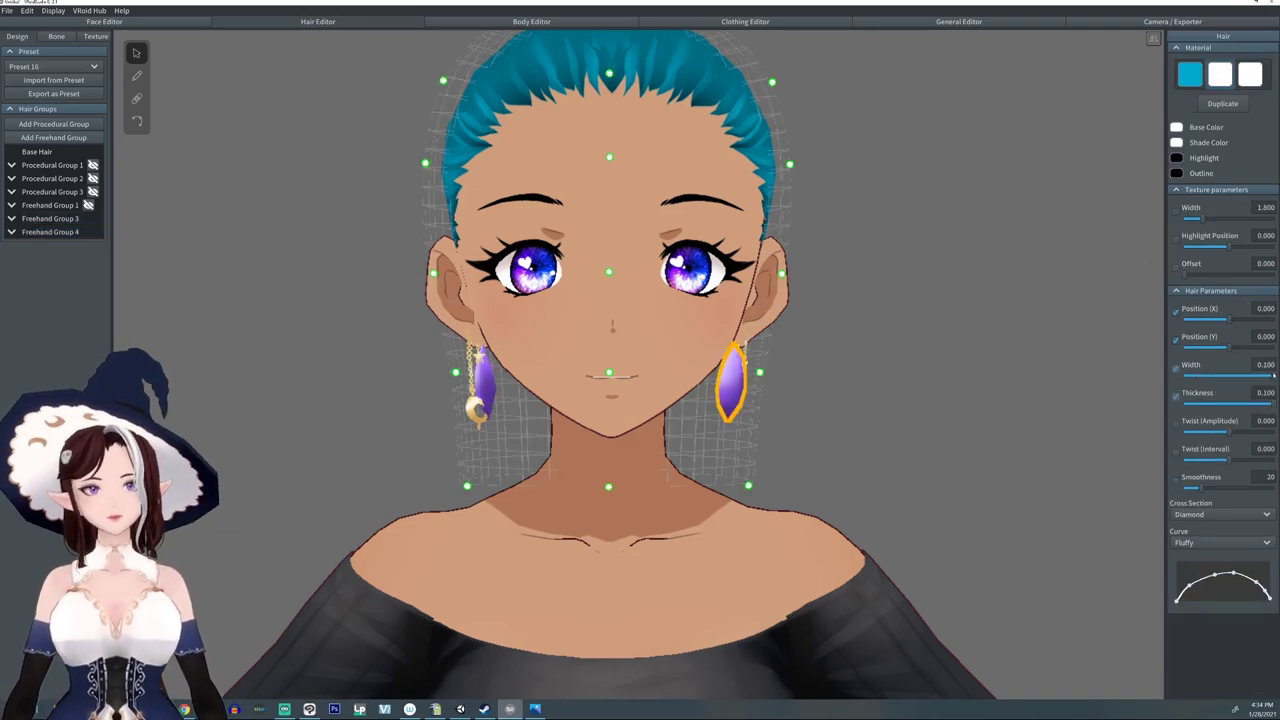
- Set the width of the purple crystal strand on the two-star earring's side to 0.065 and inspect its shape
left_click_drag(1273, 376, 1239, 377)
left_click(864, 363)
mouse_move(864, 363)
right_mouse_down()
mouse_move(843, 364)
mouse_move(867, 360)
right_mouse_up()
left_click_drag(861, 351, 840, 353)
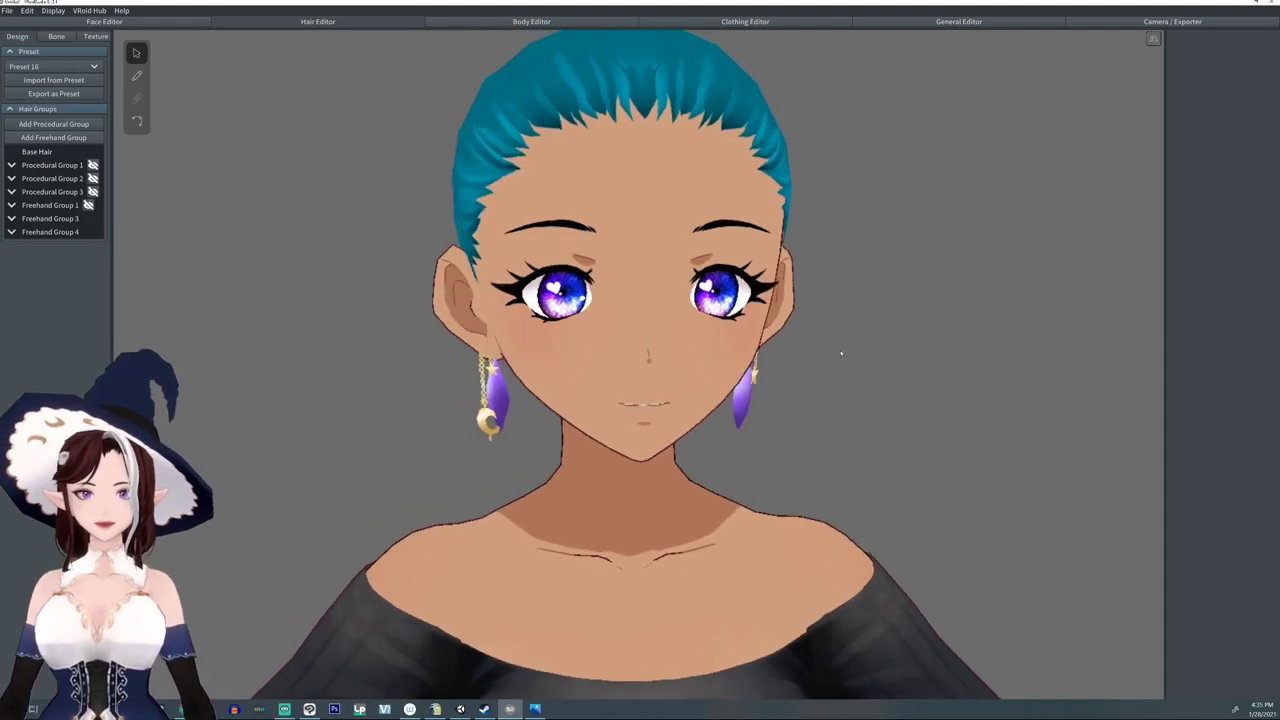
left_click(737, 408)
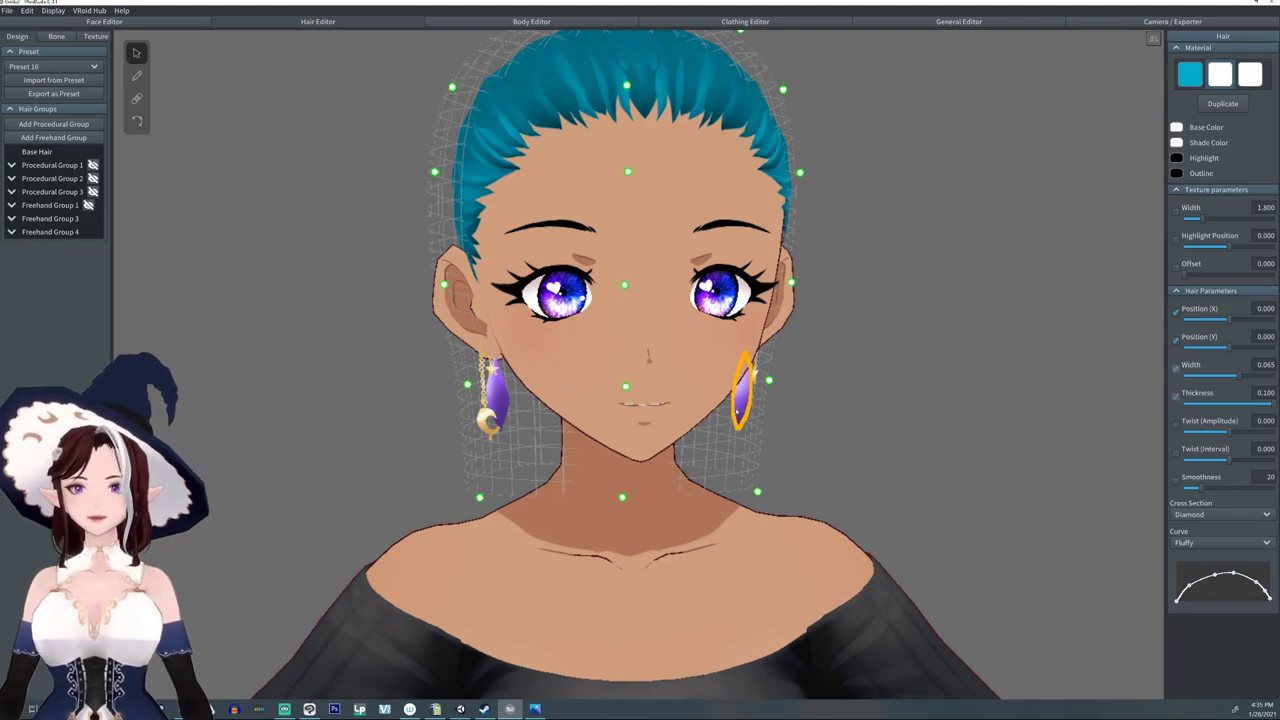
right_click_drag(584, 386, 582, 385)
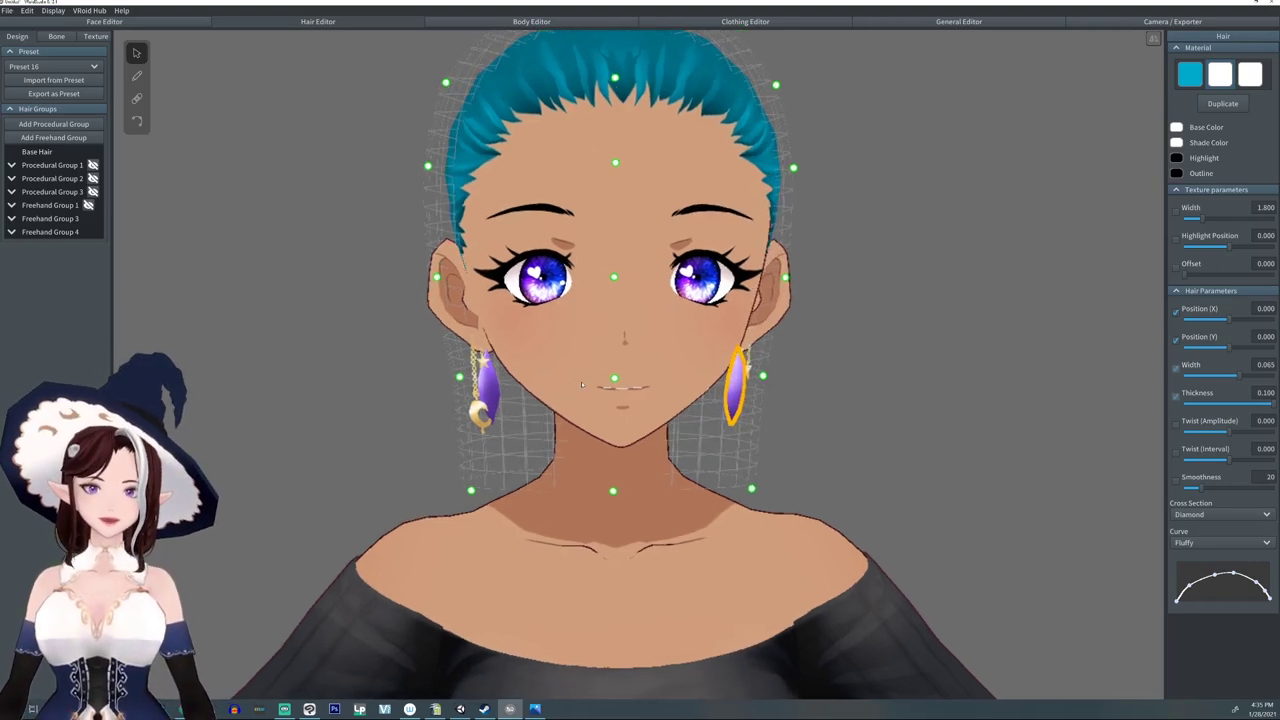